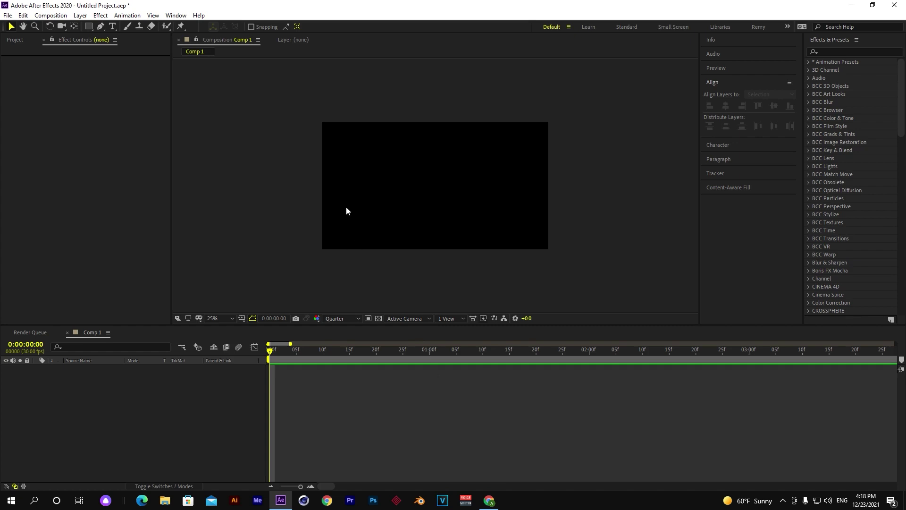
Type the title EZGAME as a new text layer at the centre of the comp.
left_click(112, 26)
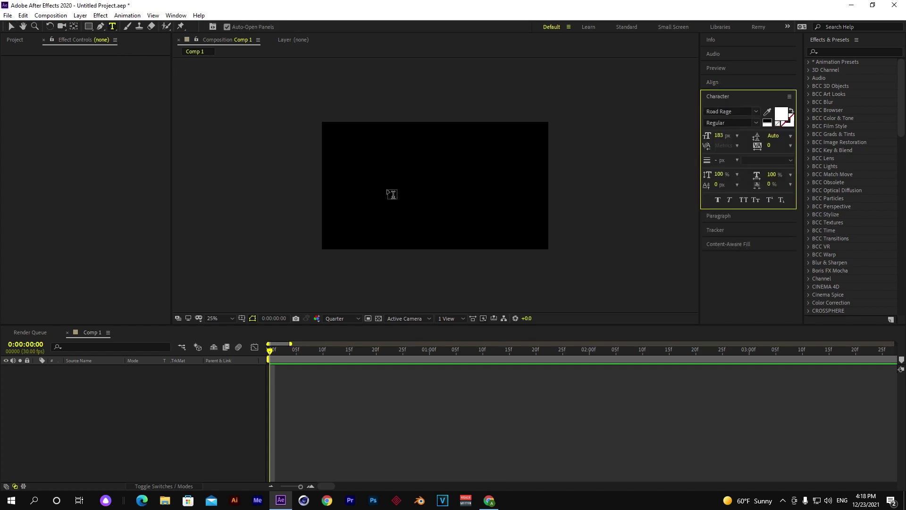
left_click(388, 194)
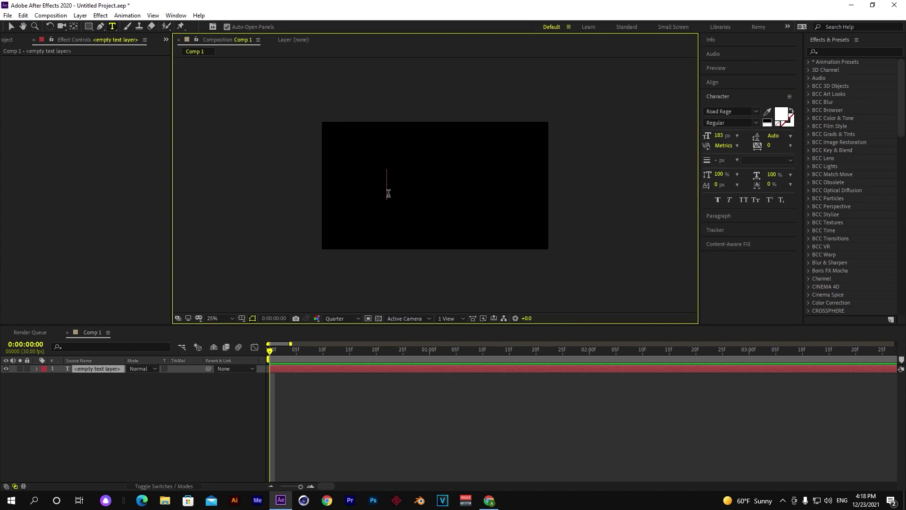
type("EZGAME")
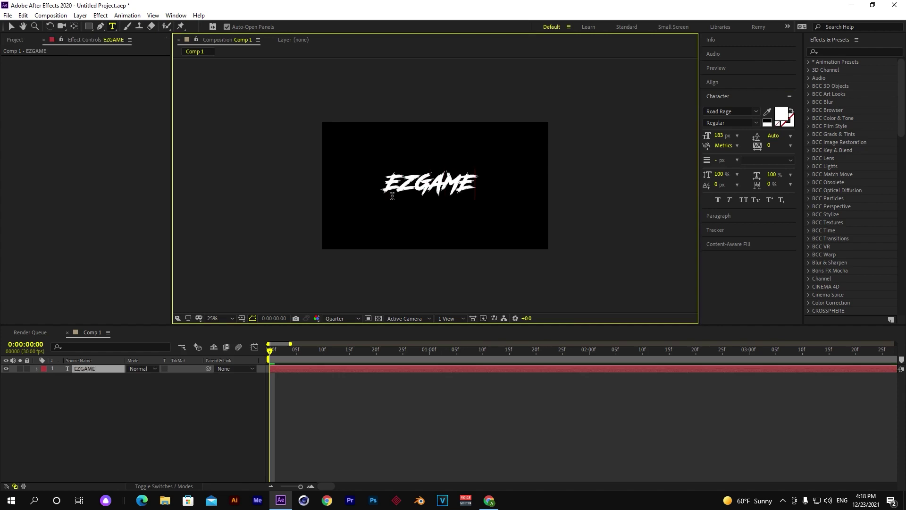
left_click_drag(333, 351, 277, 352)
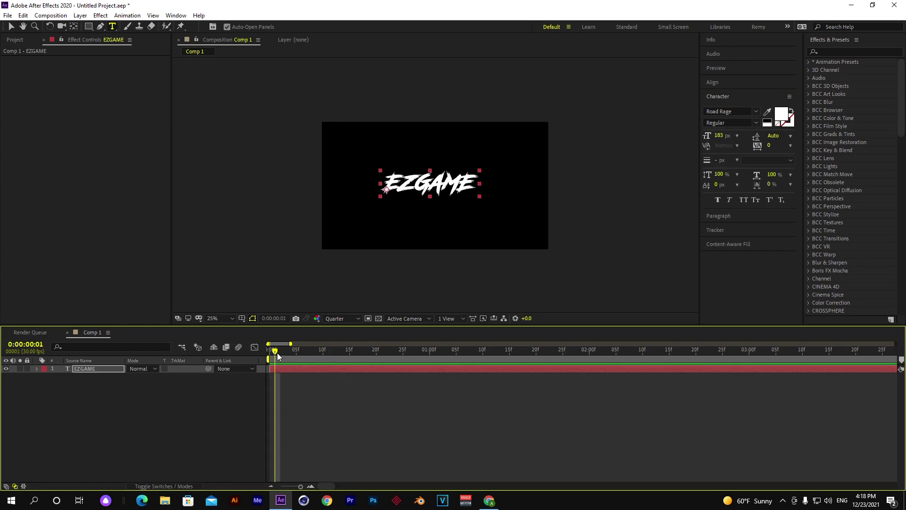
Select the EZGAME layer and bring up its Create options.
left_click(309, 398)
left_click(305, 368)
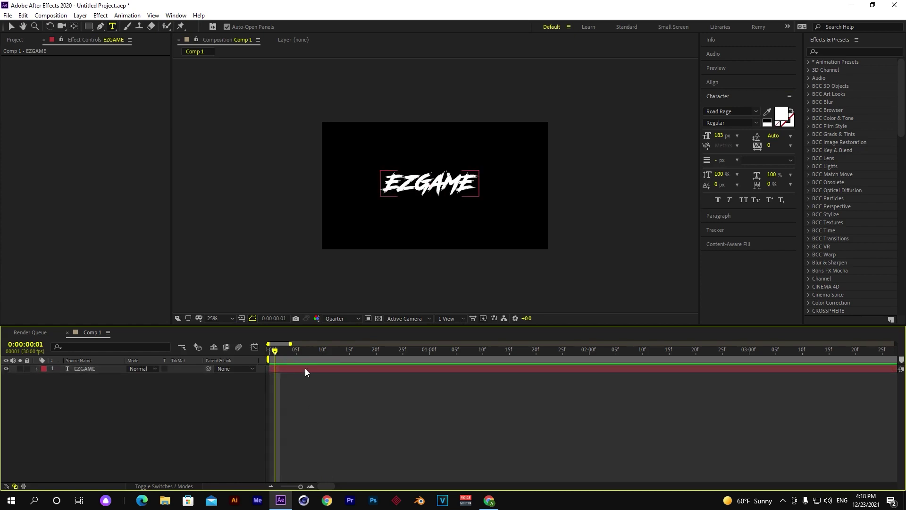
right_click(305, 368)
mouse_move(365, 305)
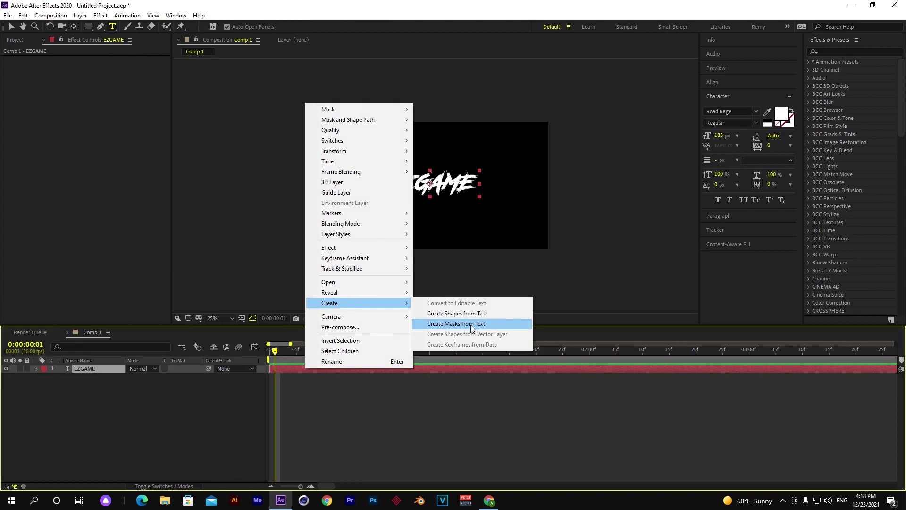
Create mask outlines from the EZGAME text and apply Saber to the EZGAME Outlines layer.
left_click(471, 324)
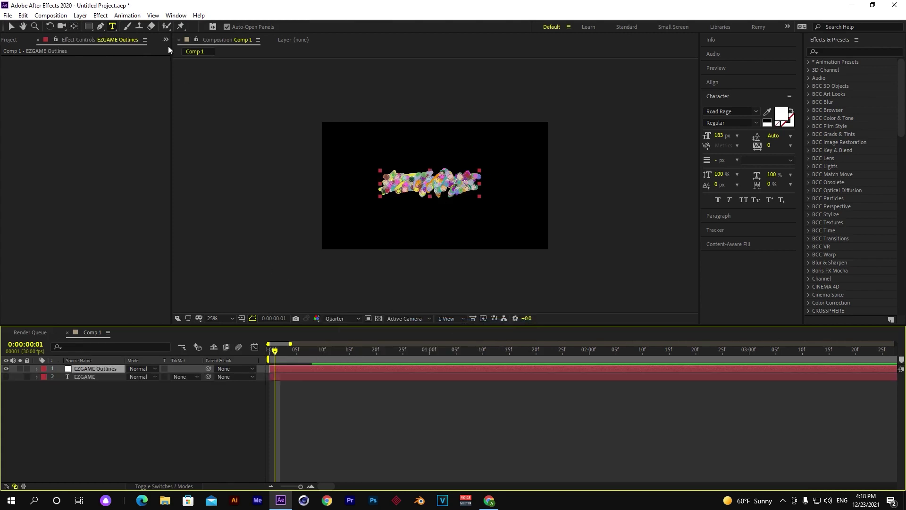
left_click(300, 391)
left_click(314, 369)
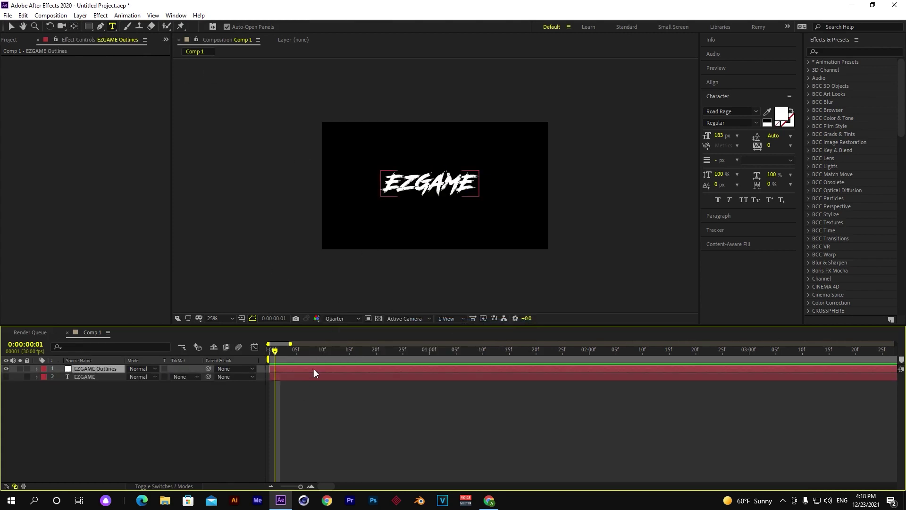
key("ctrl+space")
type("sol")
key("Escape")
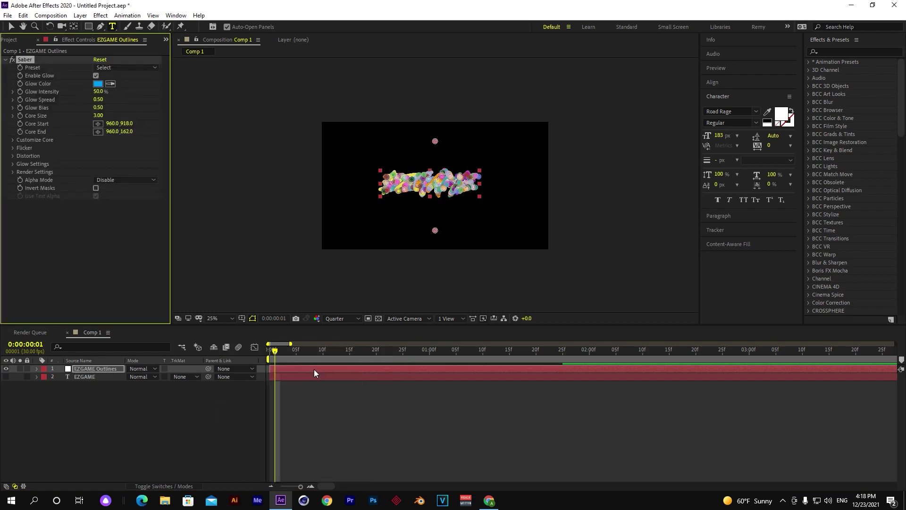
key("v")
Set Saber's Core Type to Layer Masks and drop Glow Intensity to zero.
left_click(12, 140)
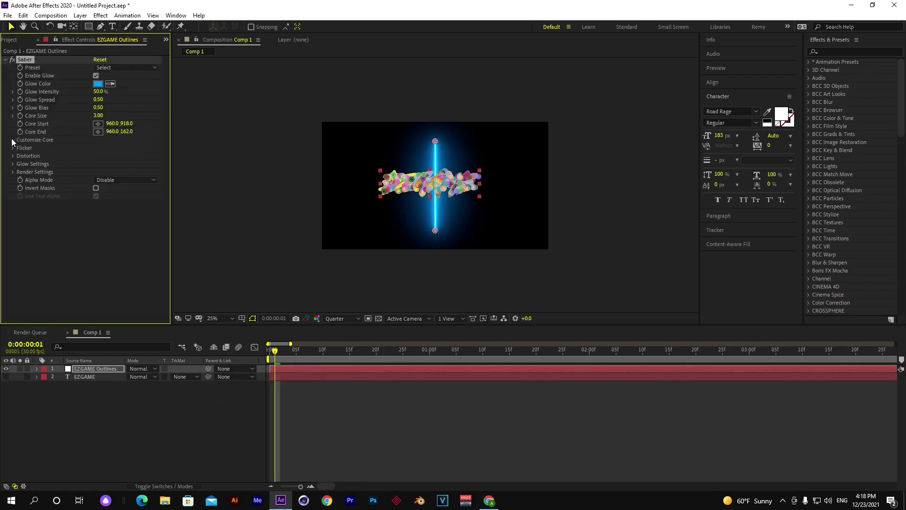
left_click(123, 148)
left_click(138, 170)
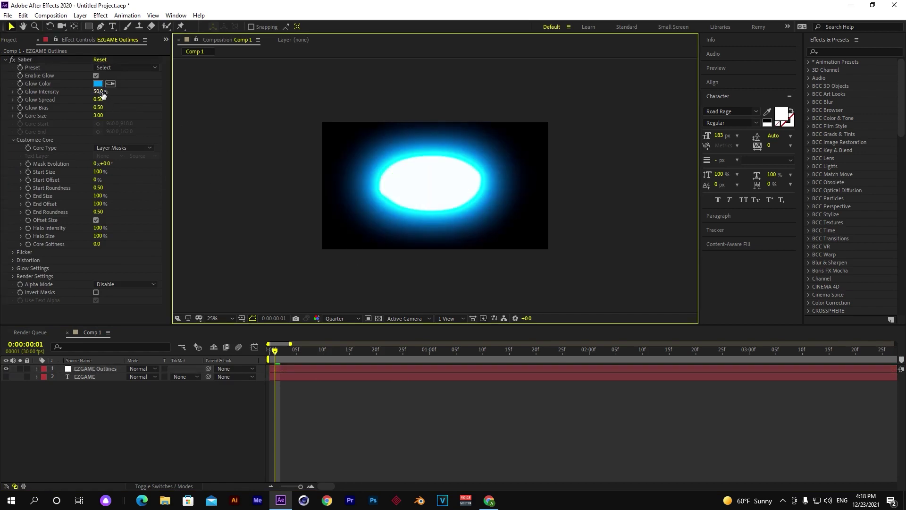
left_click_drag(95, 91, 81, 97)
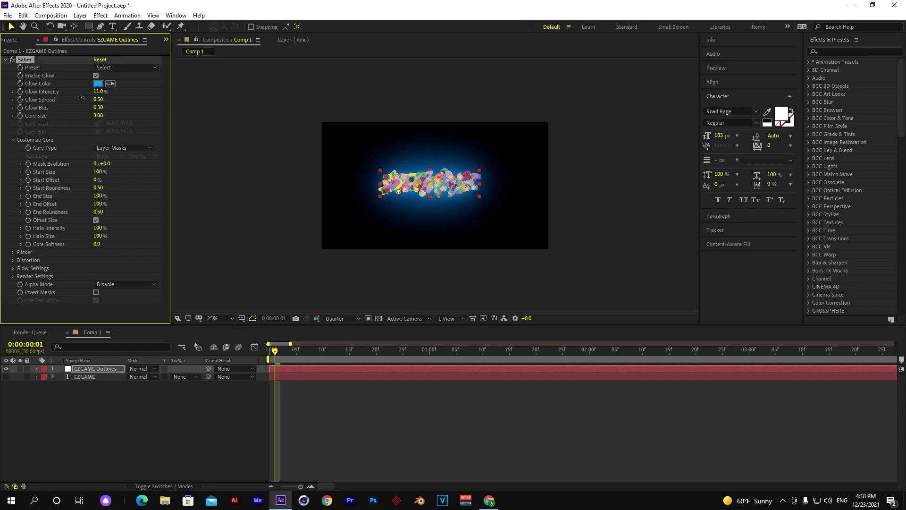
left_click(254, 147)
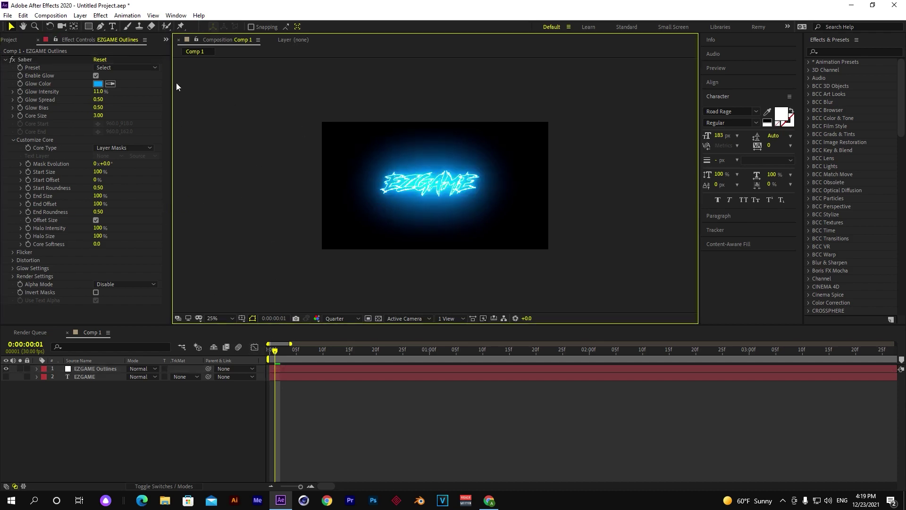
Apply the Fire preset at 1% glow intensity and move EZGAME above the outlines.
left_click(124, 67)
left_click(150, 108)
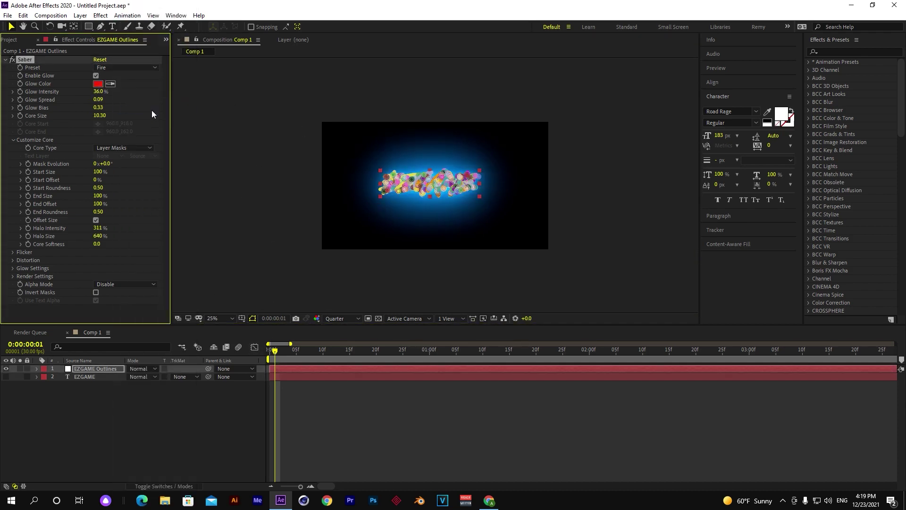
left_click(231, 186)
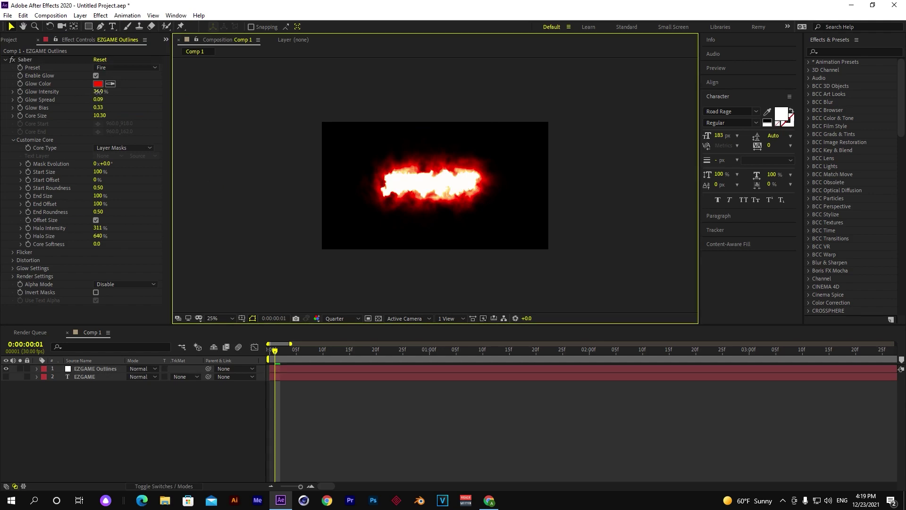
left_click_drag(98, 91, 83, 94)
left_click(237, 189)
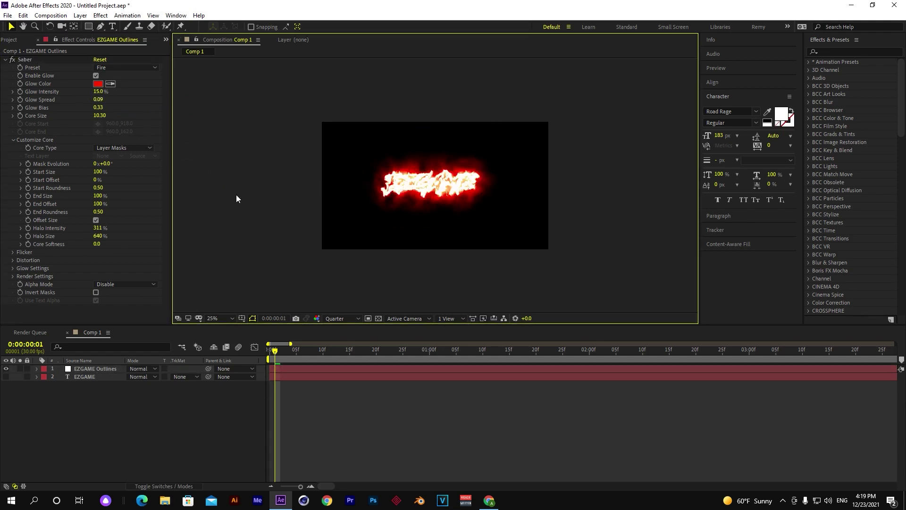
left_click_drag(104, 91, 95, 92)
left_click(381, 409)
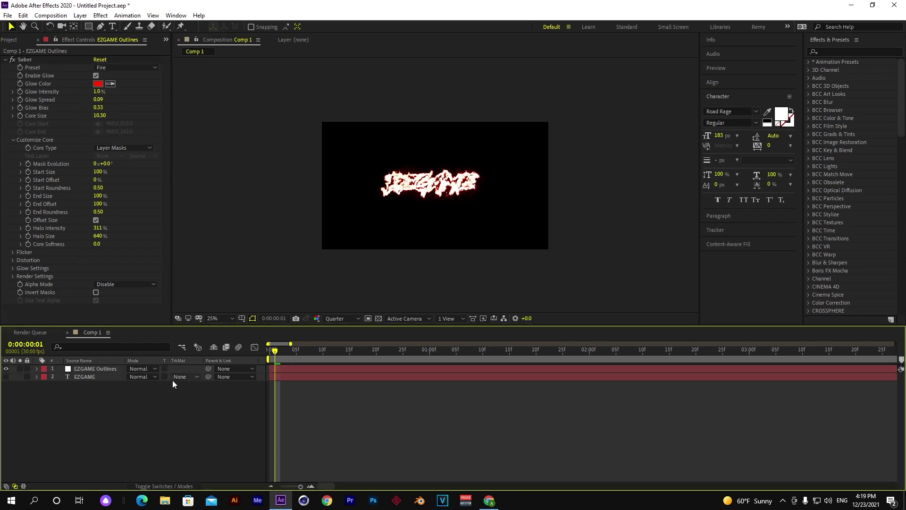
left_click_drag(70, 377, 24, 367)
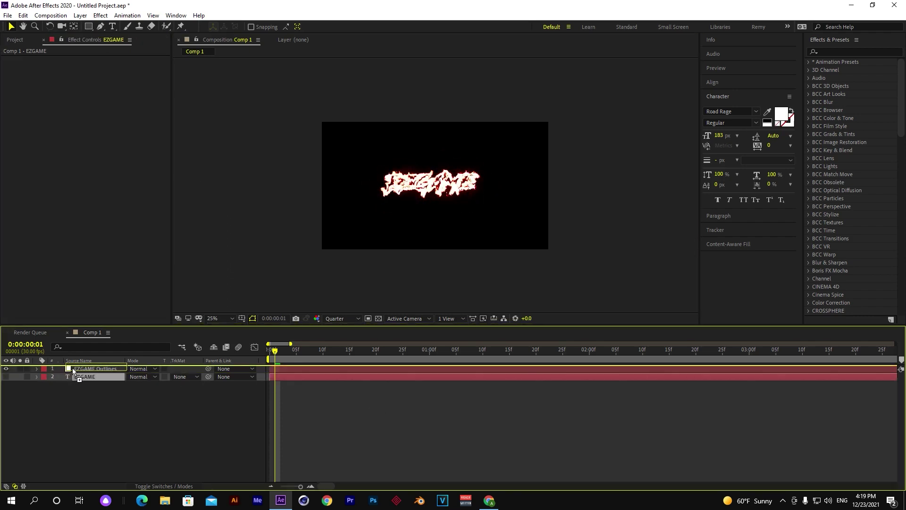
Show the EZGAME text and switch the outlines' Saber to the Neon preset at 25% glow.
left_click(6, 369)
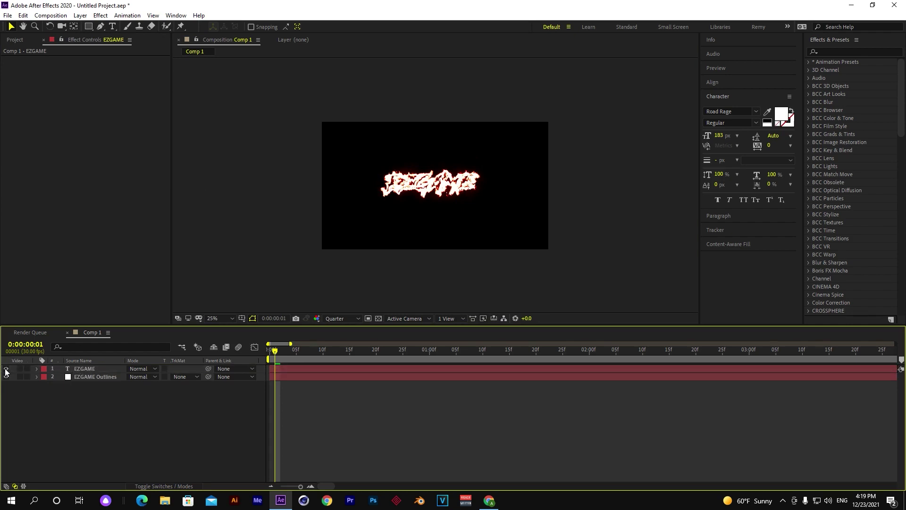
left_click(105, 376)
left_click(129, 66)
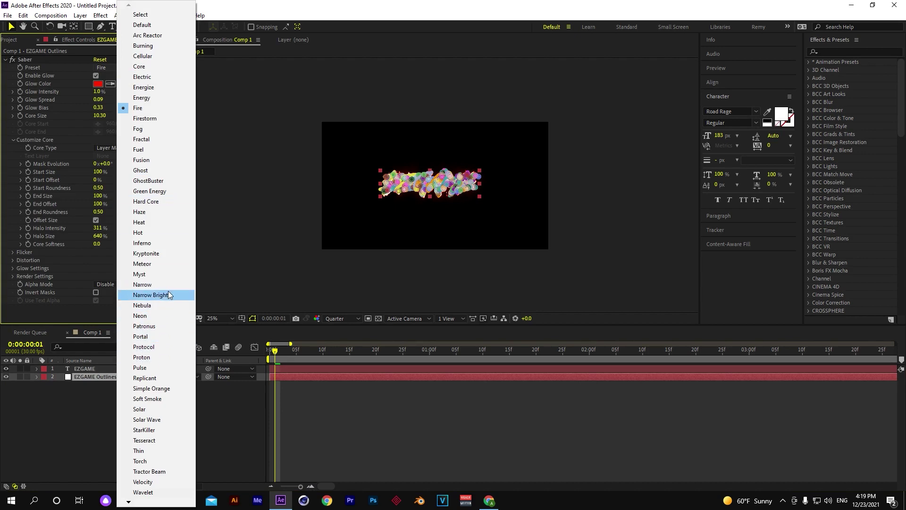
left_click(163, 316)
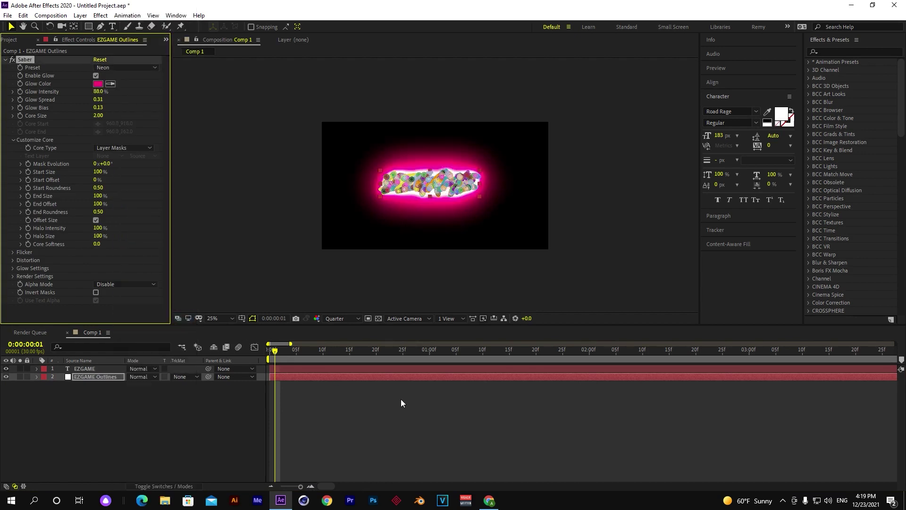
left_click_drag(98, 91, 78, 97)
left_click(276, 149)
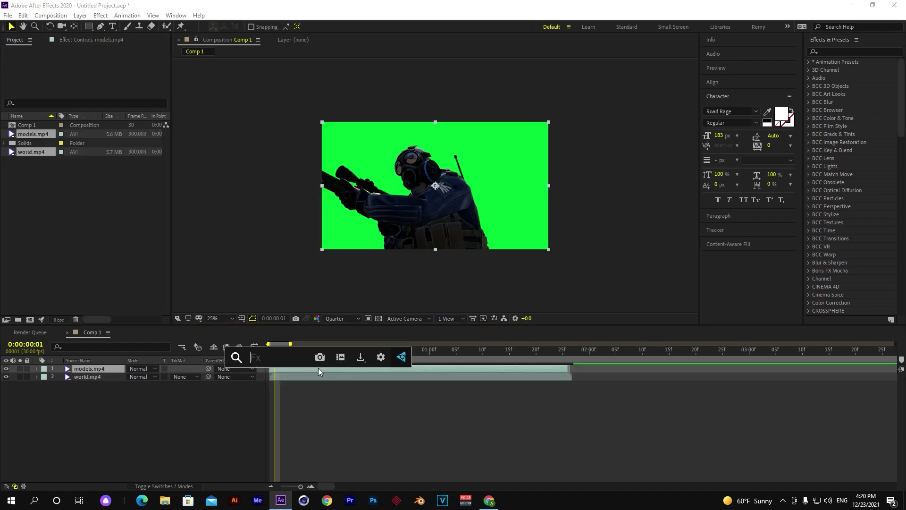
Search 'key' and apply Keylight (1.2) to models.mp4.
type("key")
key("Return")
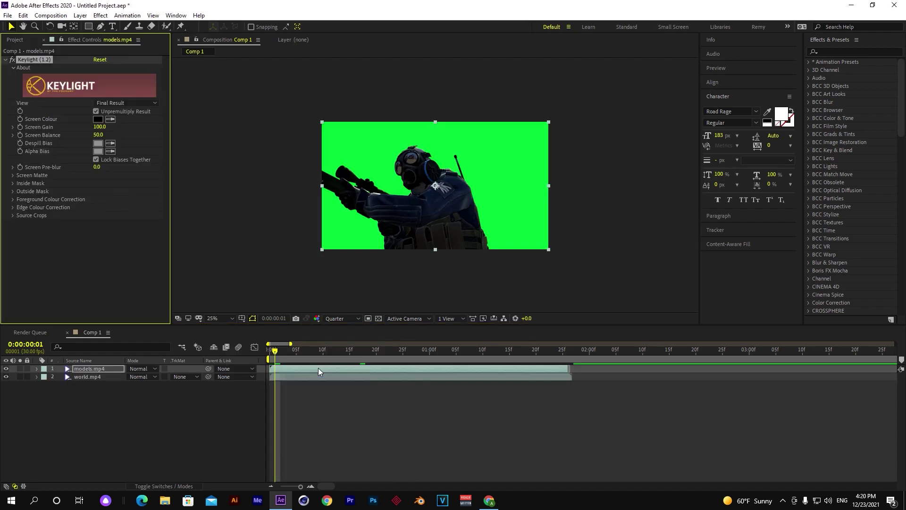
Sample the green backdrop as Keylight's Screen Colour, then add Sapphire Adjust's S_Invert.
left_click(110, 119)
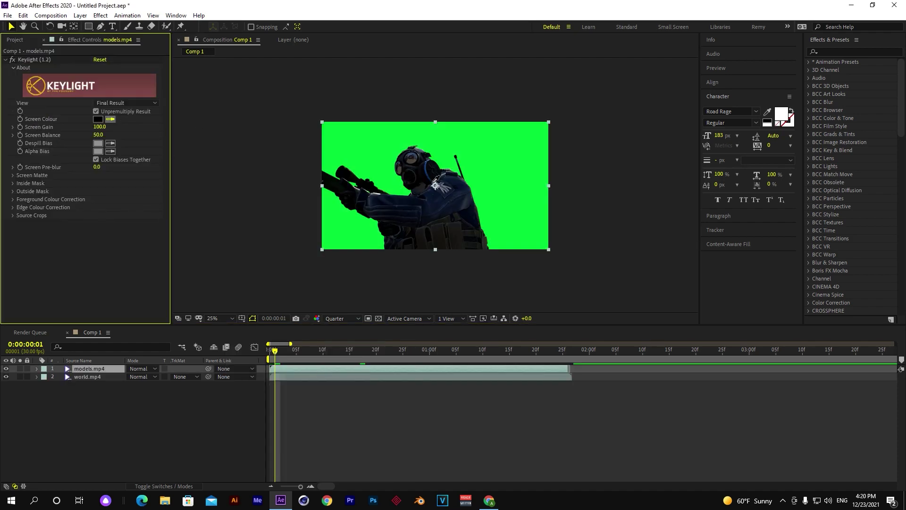
left_click(466, 155)
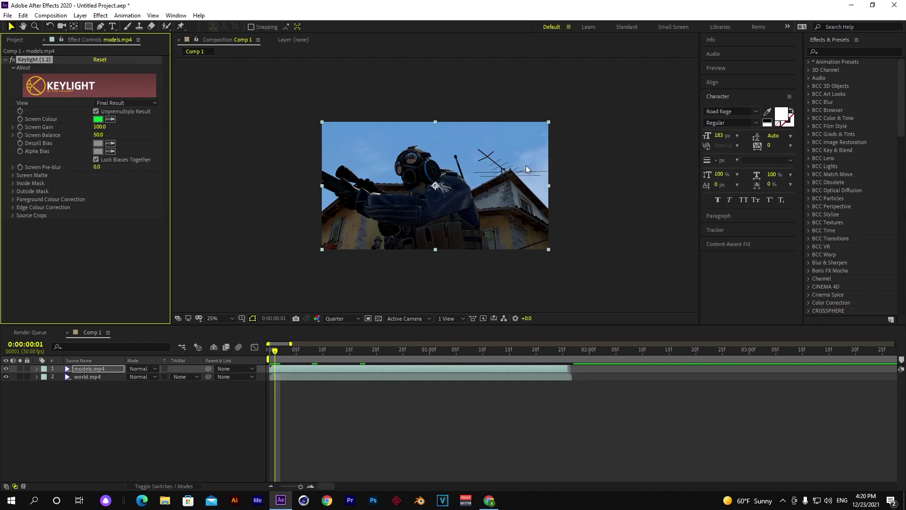
left_click(100, 16)
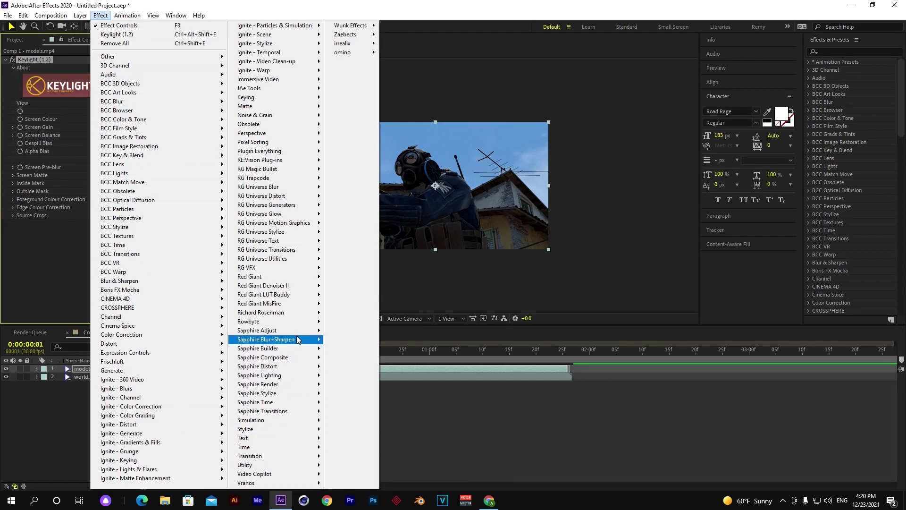
mouse_move(299, 330)
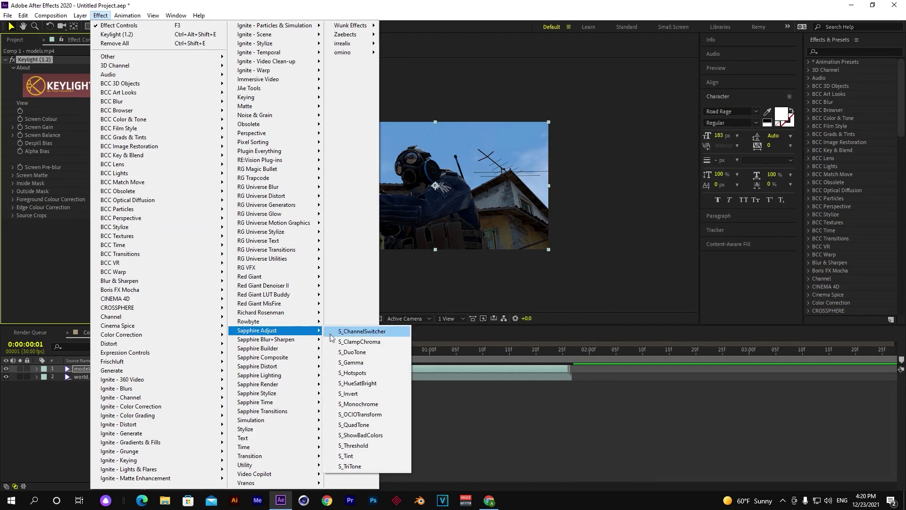
left_click(386, 396)
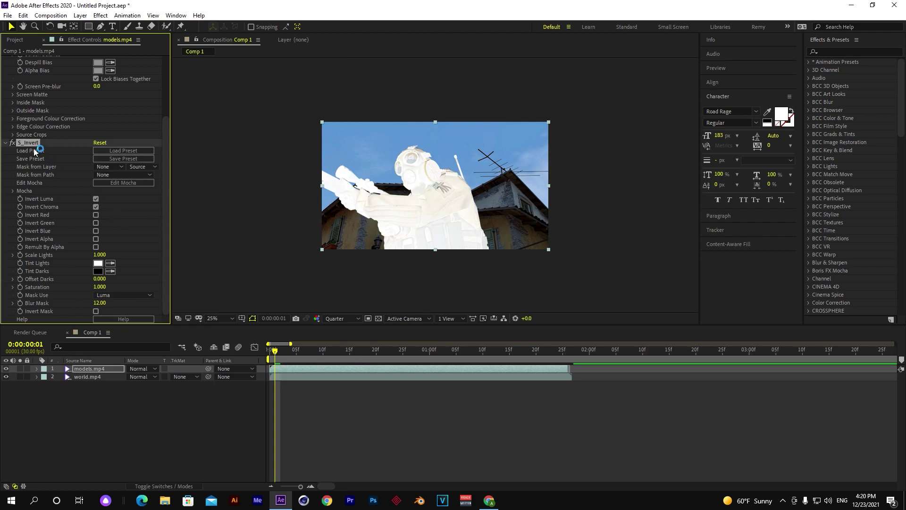
Remove S_Invert, search 's_' and drag S_DuoTone onto the models.mp4 layer.
key("Delete")
left_click(851, 53)
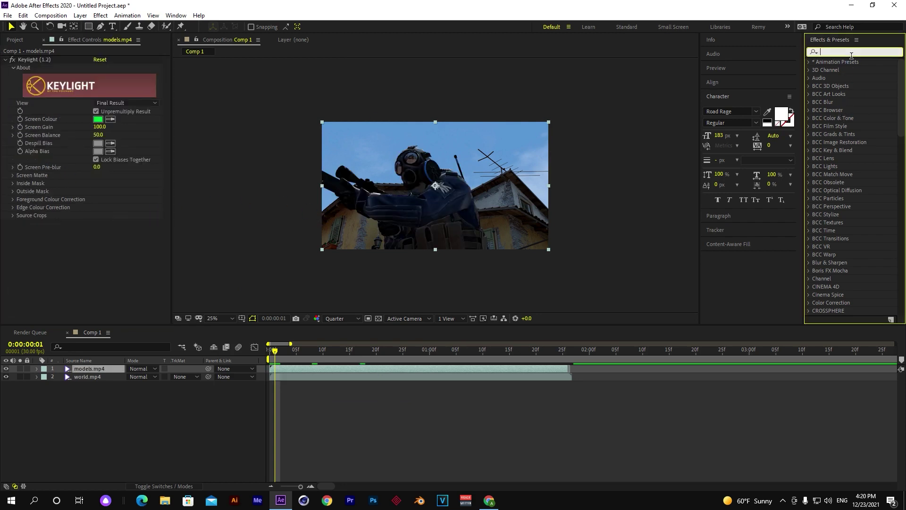
type("s_")
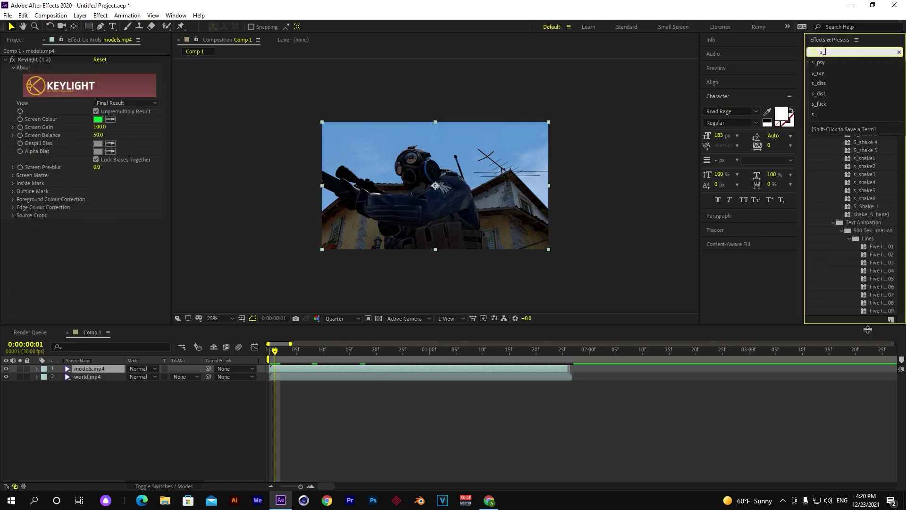
scroll(853, 266, "up", 10)
scroll(853, 266, "down", 3)
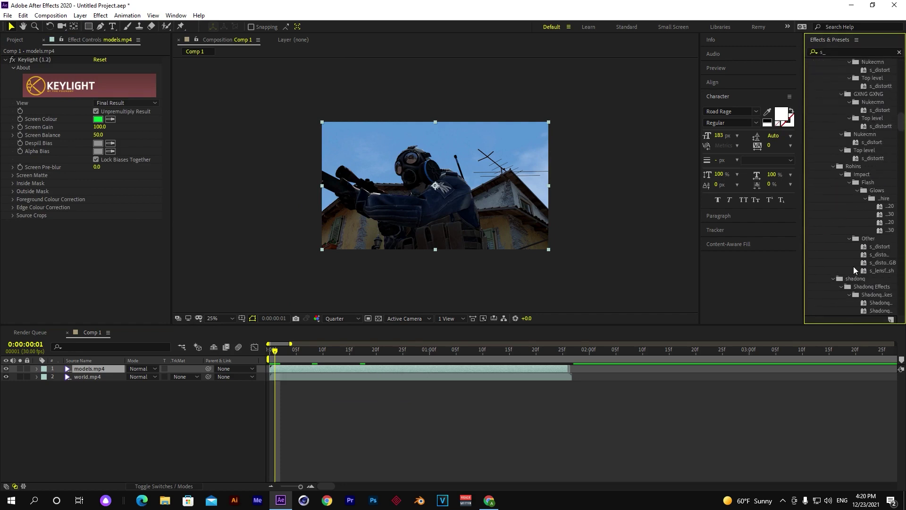
scroll(853, 266, "down", 3)
scroll(853, 266, "down", 5)
scroll(853, 266, "down", 3)
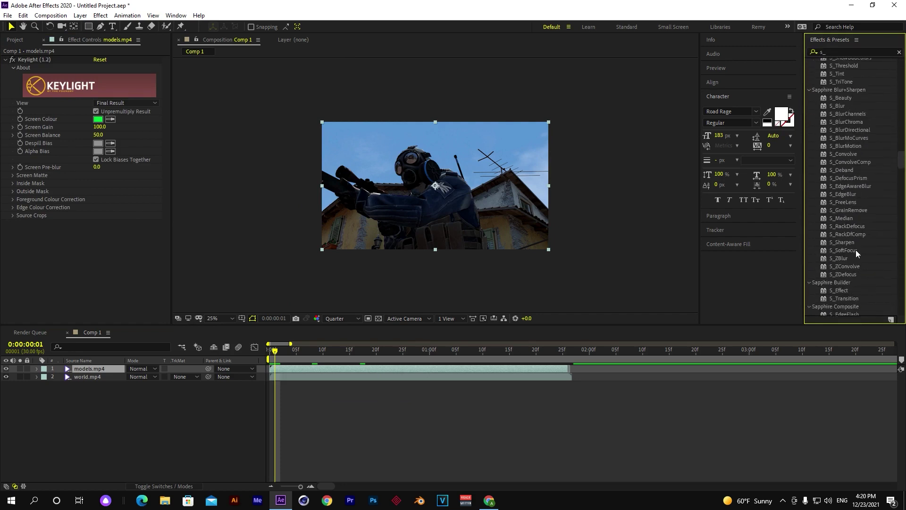
scroll(855, 245, "up", 2)
scroll(850, 222, "up", 1)
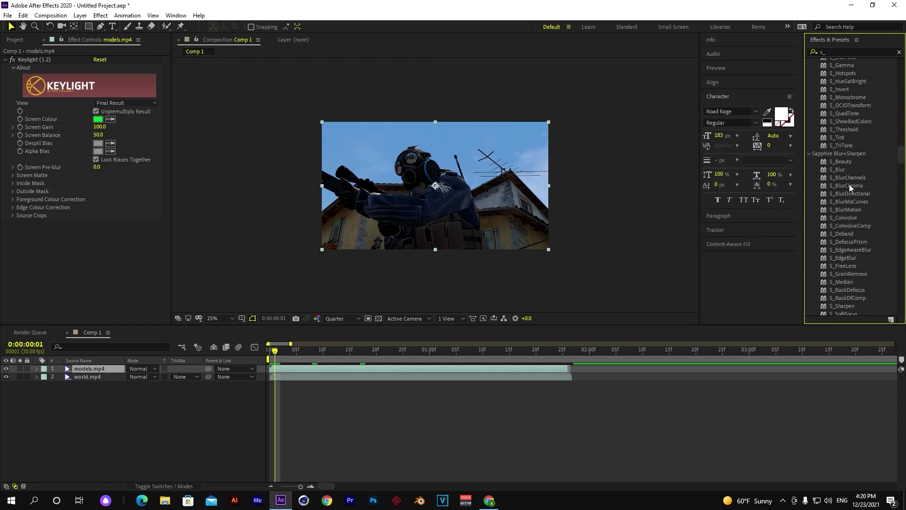
scroll(854, 196, "up", 2)
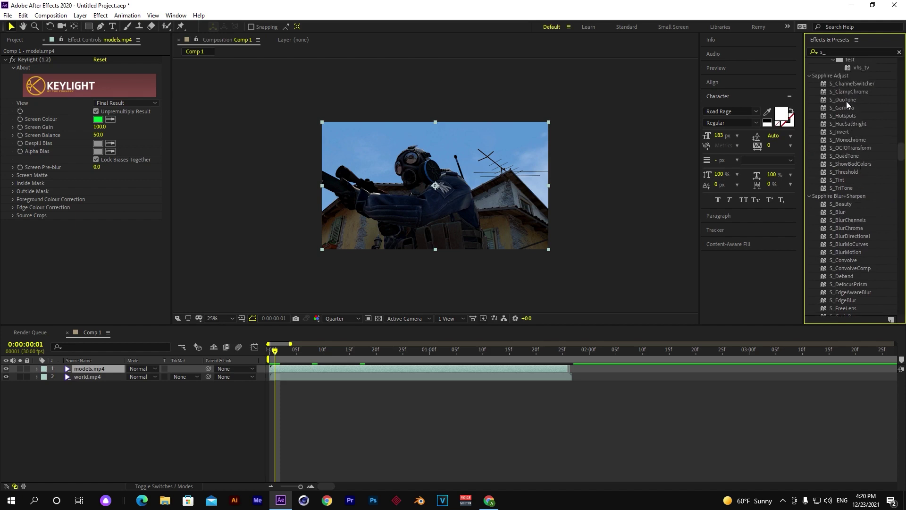
left_click_drag(846, 101, 314, 369)
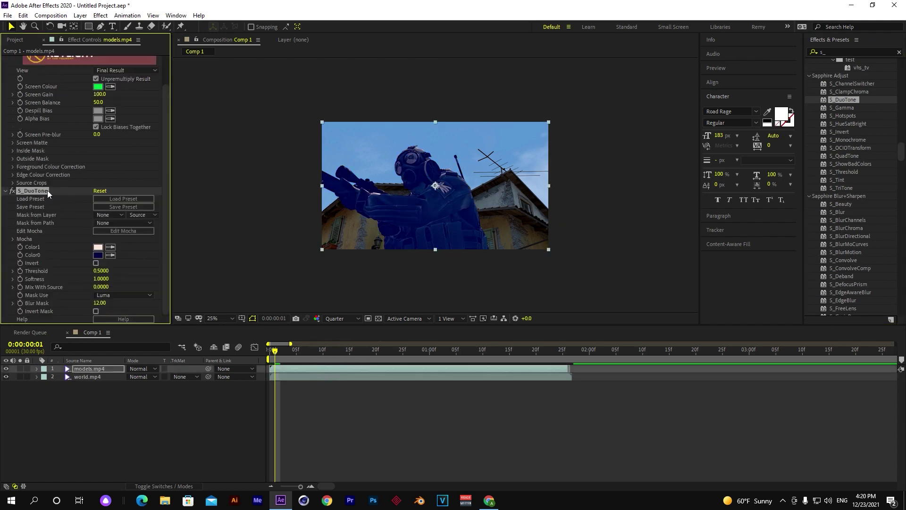
Cut S_DuoTone from the footage and paste it onto a new adjustment layer.
key("Delete")
right_click(413, 432)
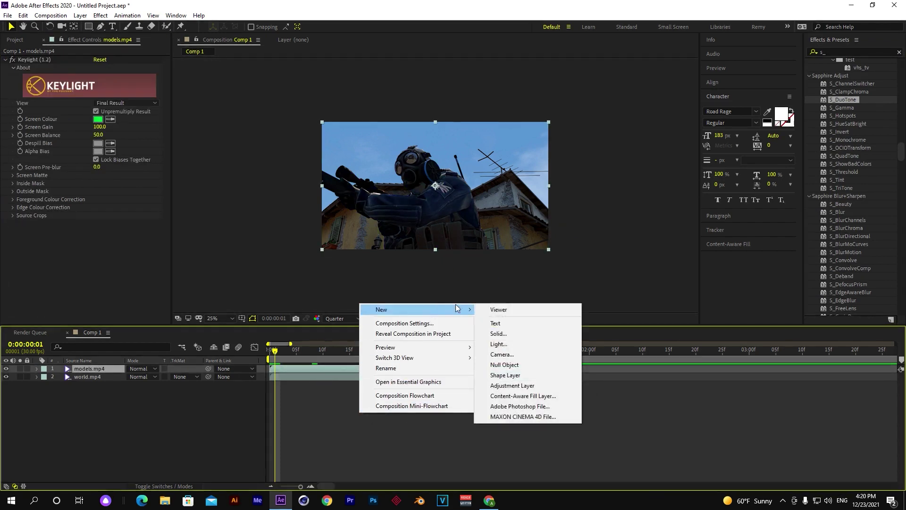
left_click(512, 385)
key("ctrl+alt+shift+e")
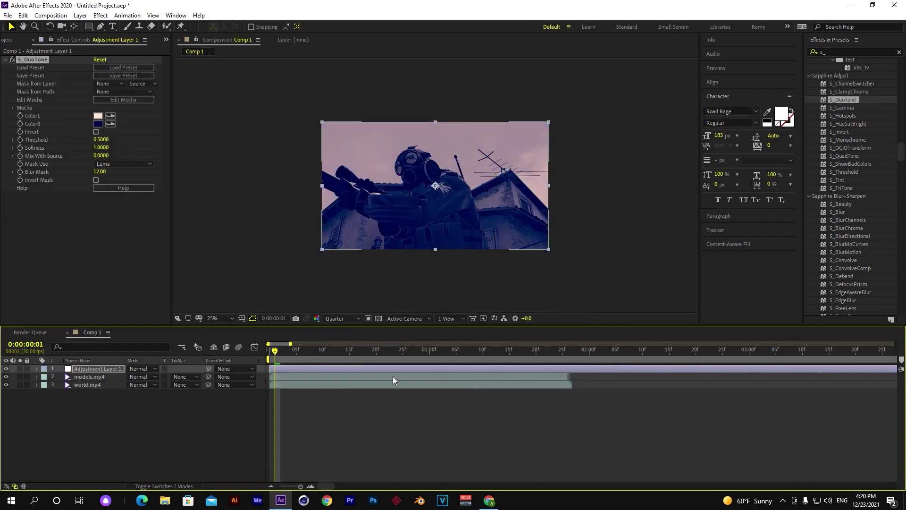
Set the duotone's Color0 to dark red and Color1 to cyan, then delete the effect.
left_click(98, 124)
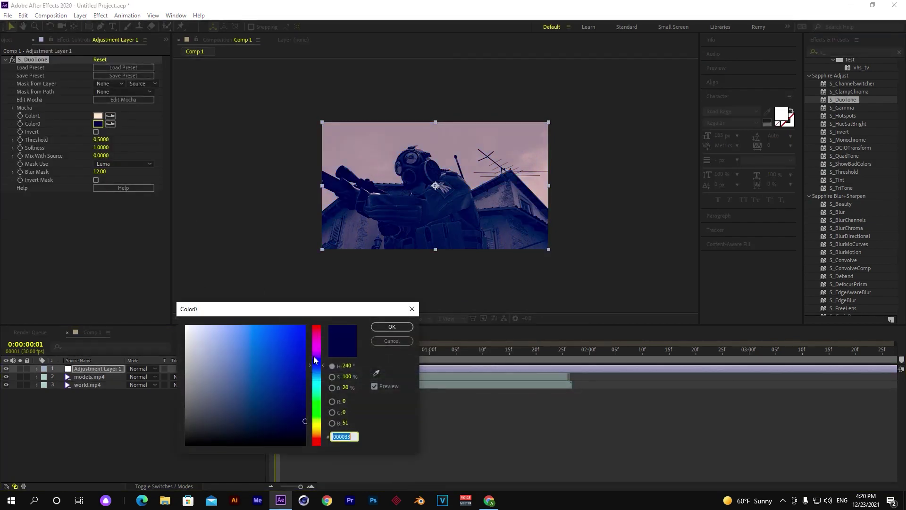
left_click_drag(315, 360, 317, 331)
left_click(392, 327)
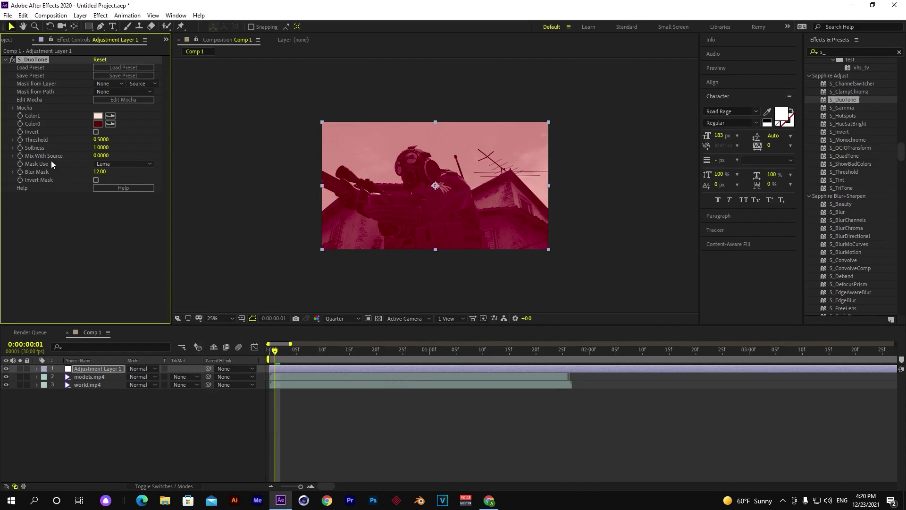
left_click(98, 116)
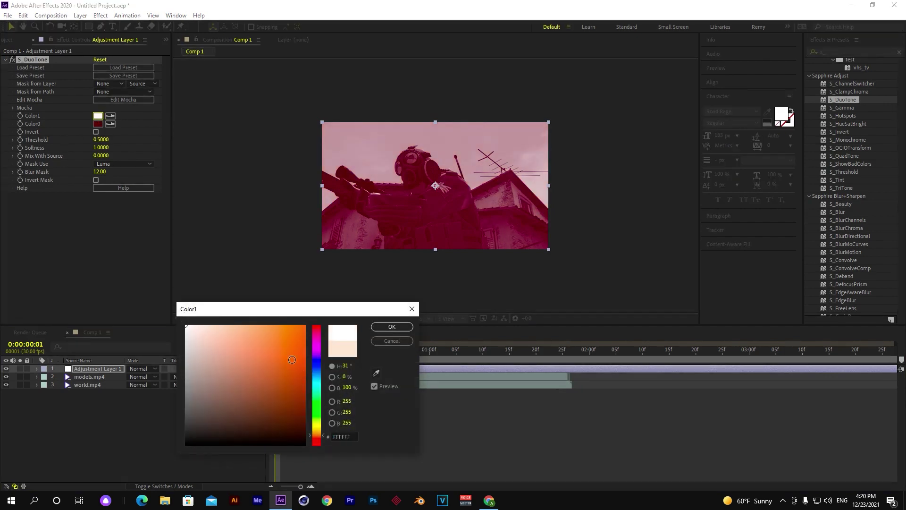
left_click(304, 331)
left_click(317, 387)
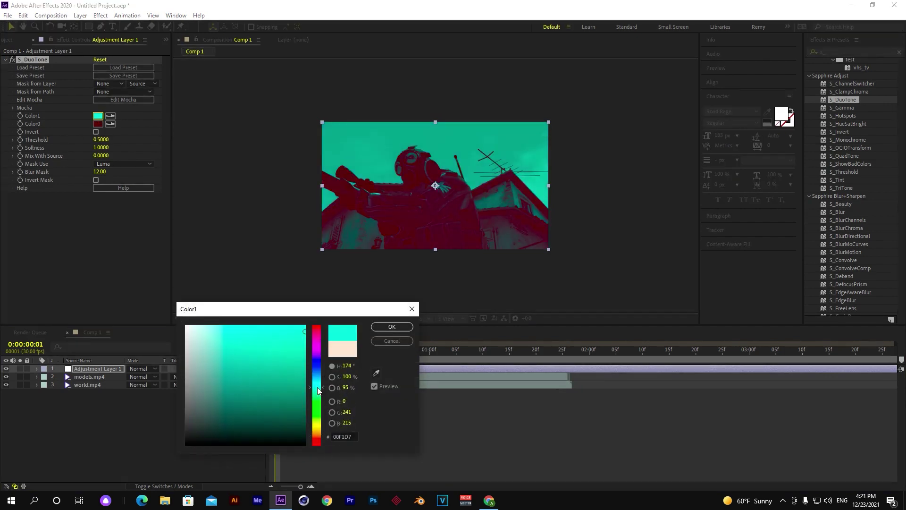
left_click(393, 325)
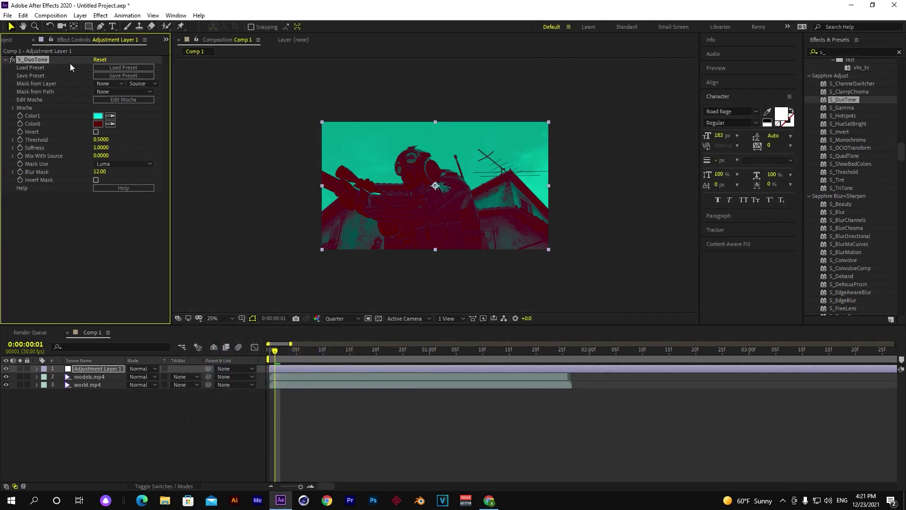
left_click(38, 60)
key("Delete")
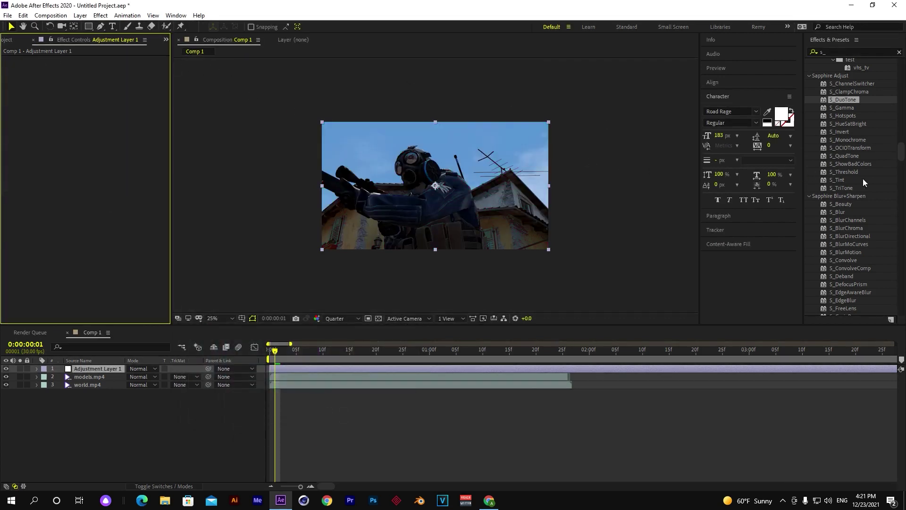
Replace the Effects & Presets search text with 'bcc'.
scroll(868, 178, "down", 3)
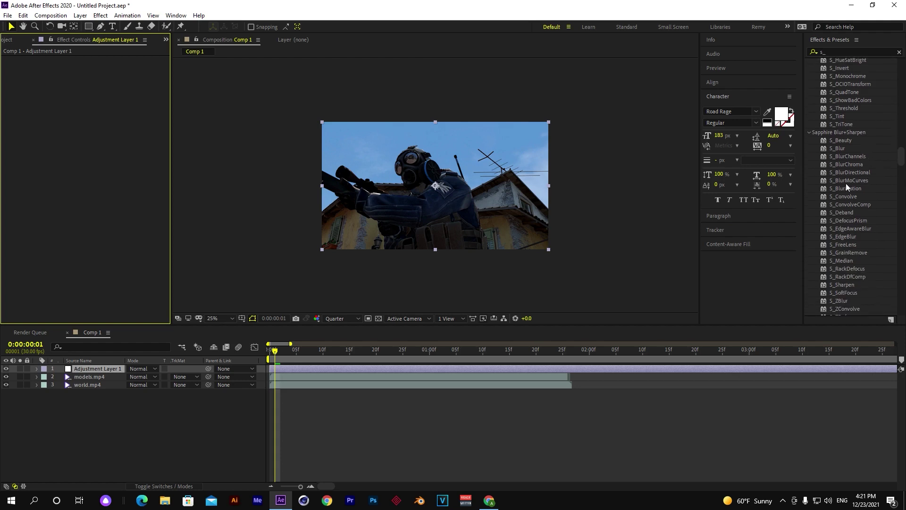
scroll(863, 209, "down", 2)
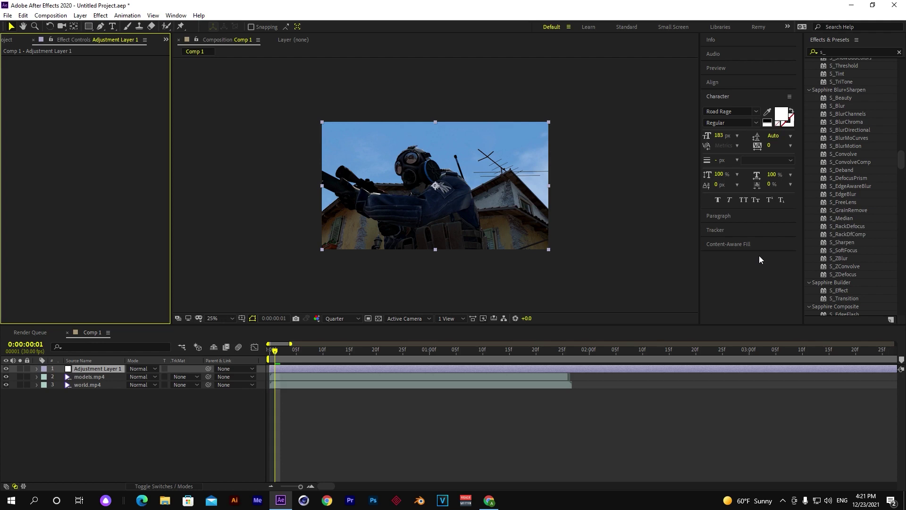
scroll(832, 185, "up", 5)
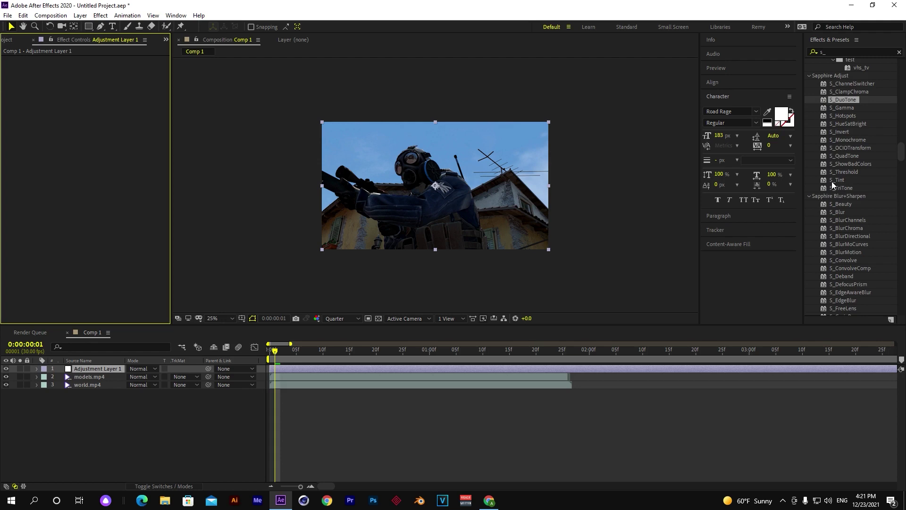
left_click(845, 52)
type("bcc")
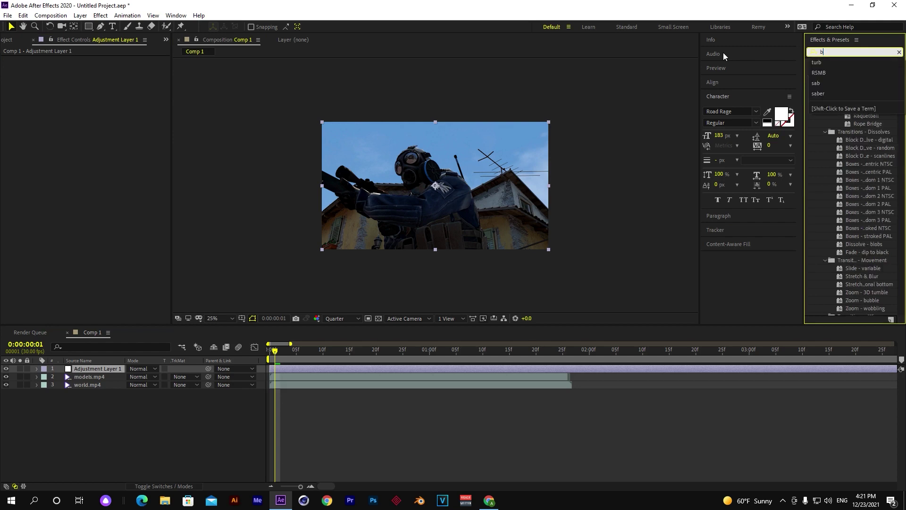
Scroll through the BCC results to find categories like Art Looks and Blur.
scroll(833, 117, "down", 2)
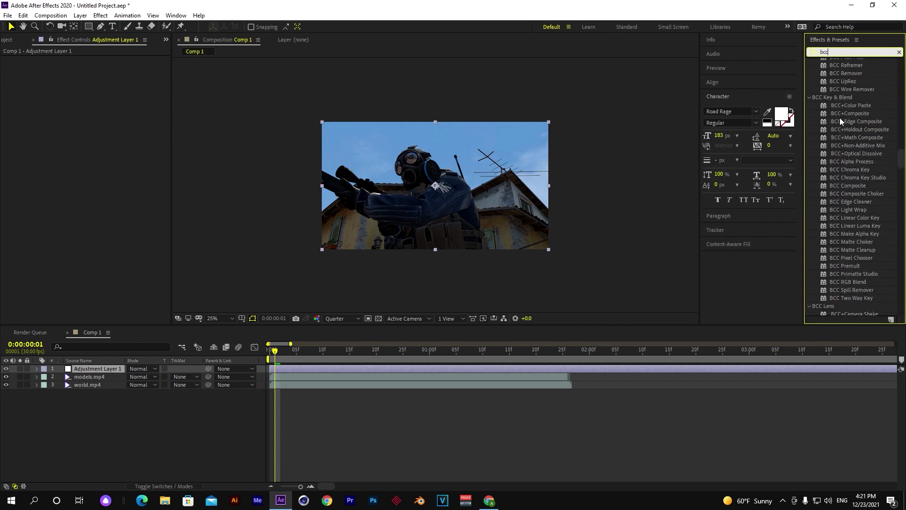
scroll(853, 169, "up", 2)
scroll(852, 168, "up", 4)
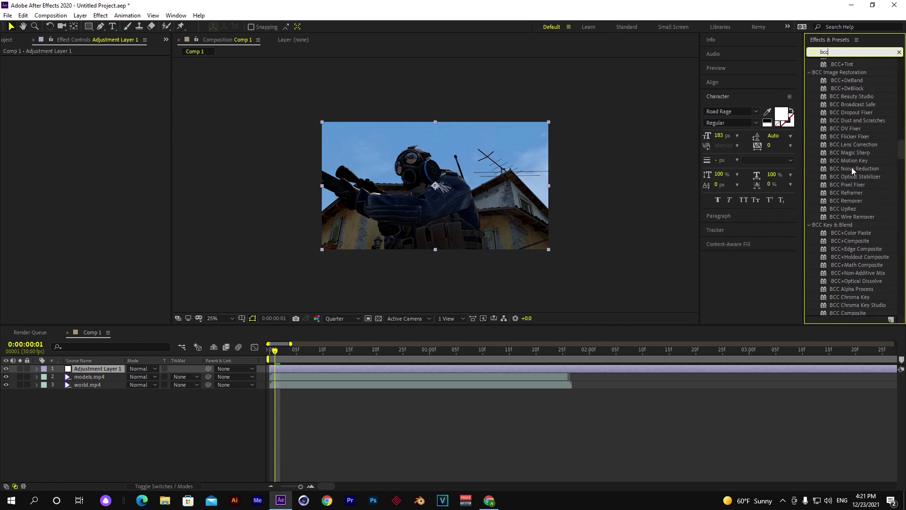
scroll(852, 169, "up", 4)
scroll(853, 169, "up", 2)
scroll(851, 167, "up", 2)
scroll(852, 167, "up", 2)
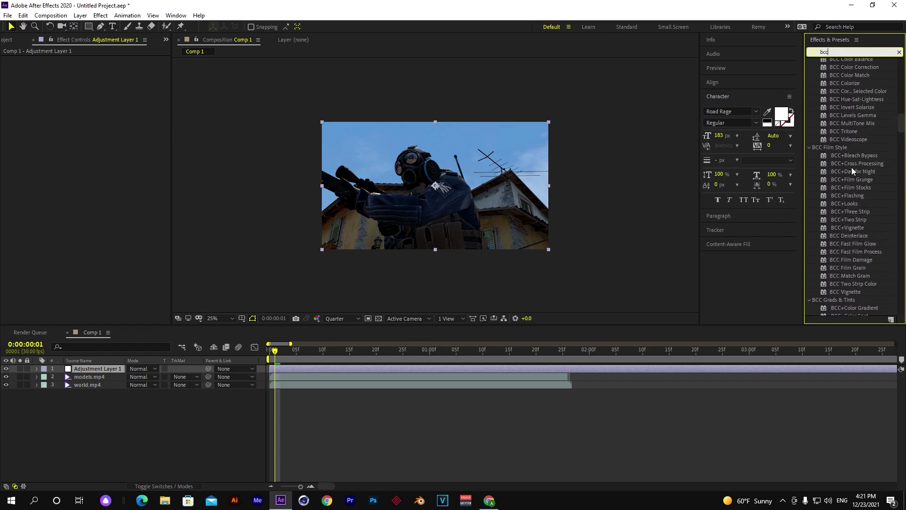
scroll(851, 167, "up", 2)
scroll(851, 167, "up", 2)
scroll(851, 167, "up", 3)
scroll(851, 167, "up", 3)
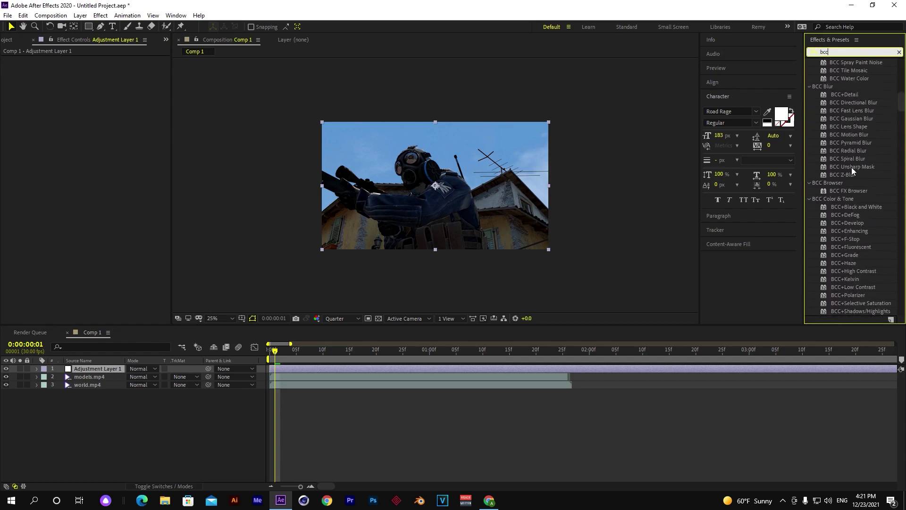
scroll(852, 167, "up", 2)
scroll(851, 167, "up", 2)
scroll(852, 167, "up", 3)
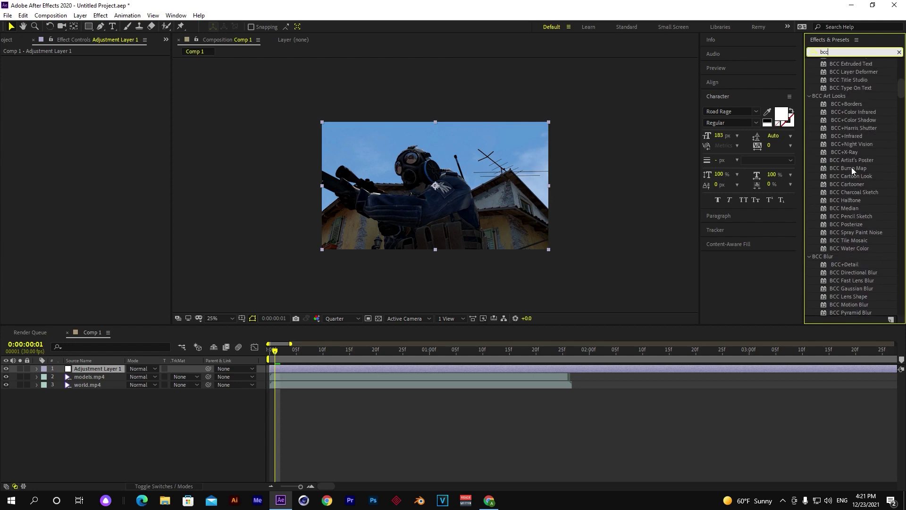
scroll(851, 167, "up", 3)
scroll(851, 167, "down", 1)
scroll(851, 167, "down", 1)
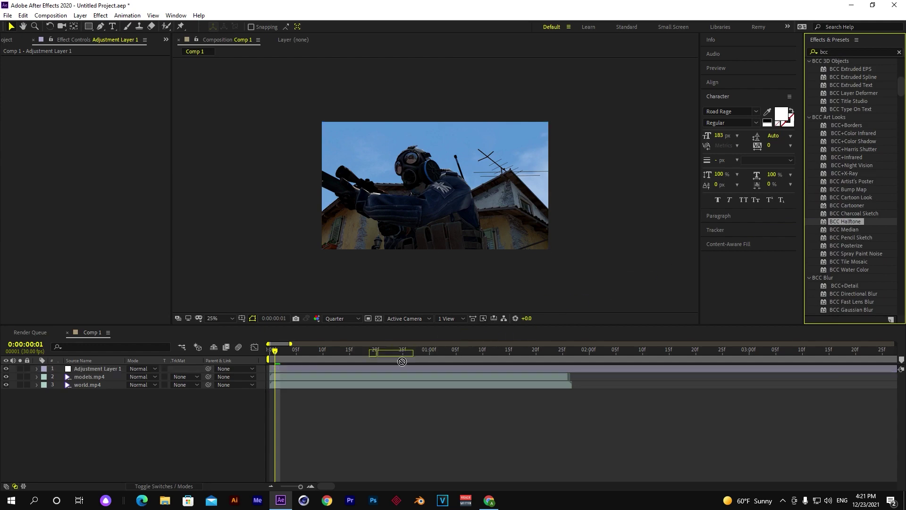
left_click_drag(845, 221, 341, 376)
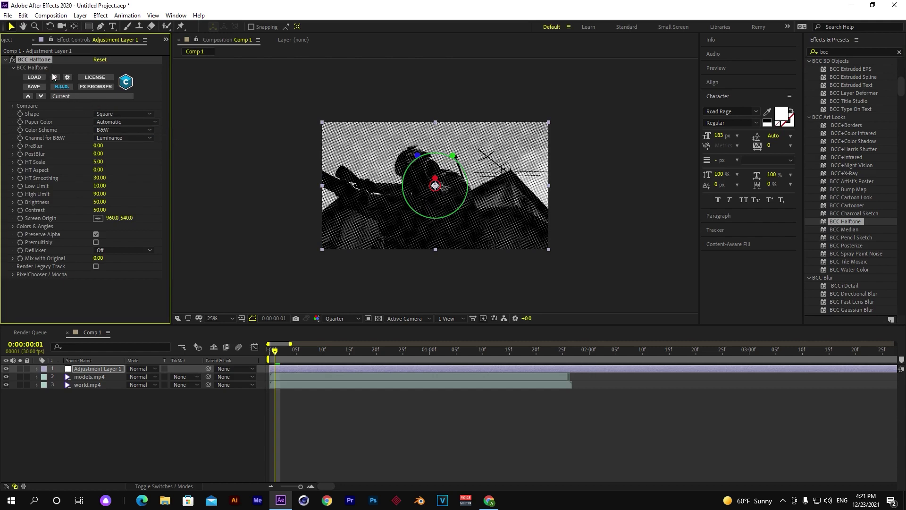
left_click(44, 60)
key("Delete")
scroll(852, 169, "down", 1)
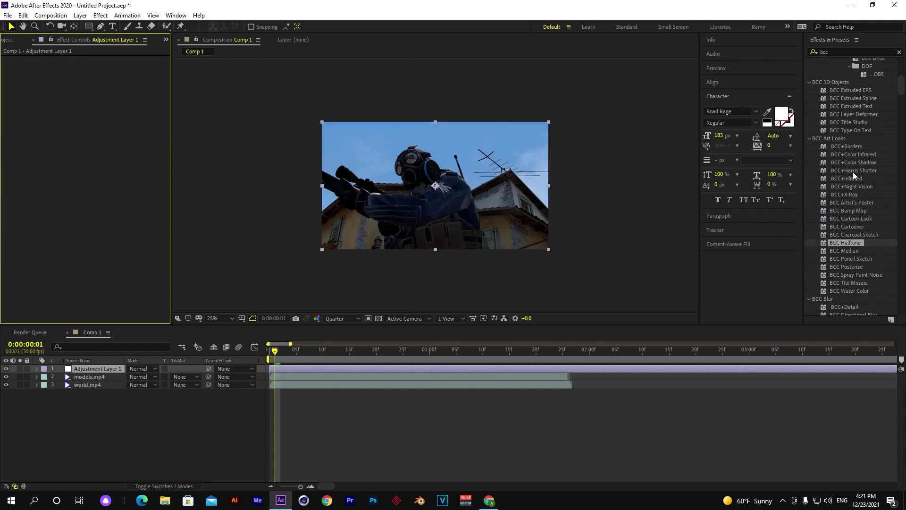
scroll(854, 172, "down", 1)
scroll(854, 172, "down", 1)
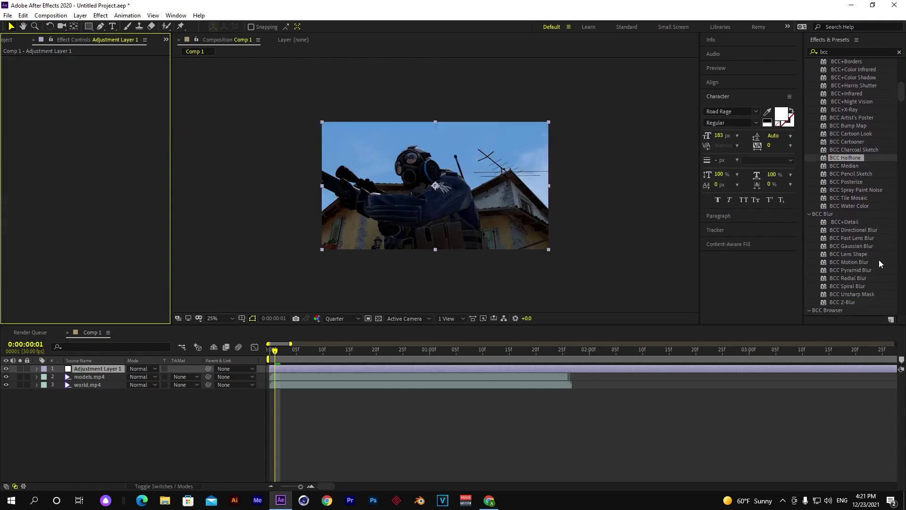
left_click_drag(857, 265, 341, 372)
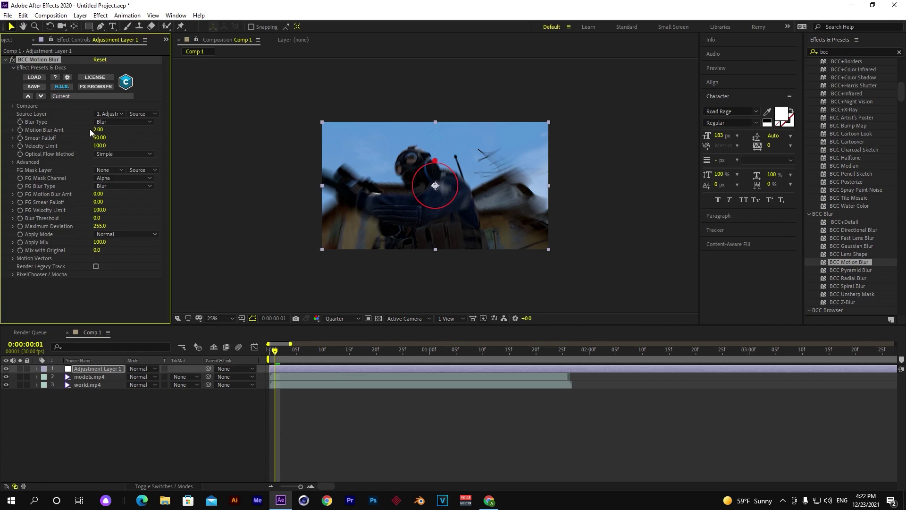
mouse_move(98, 130)
left_mouse_down()
mouse_move(84, 137)
mouse_move(95, 154)
mouse_move(82, 147)
left_mouse_up()
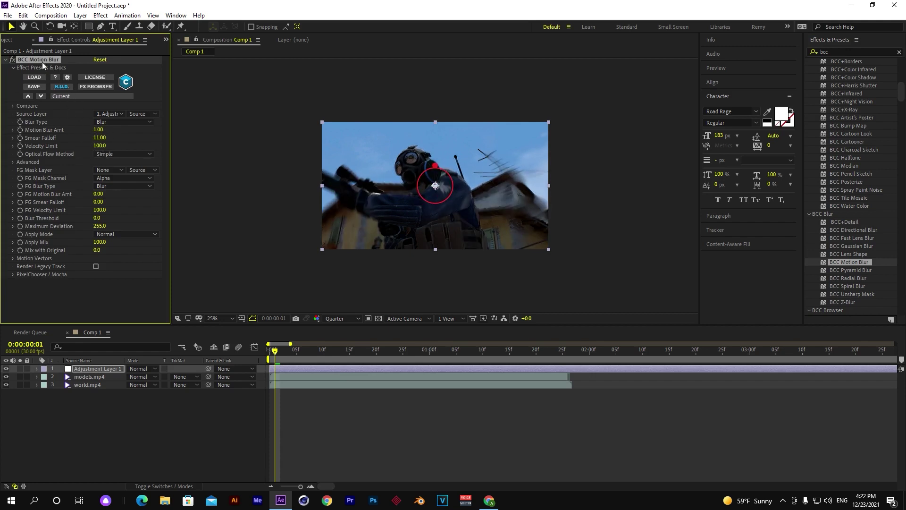
key("Delete")
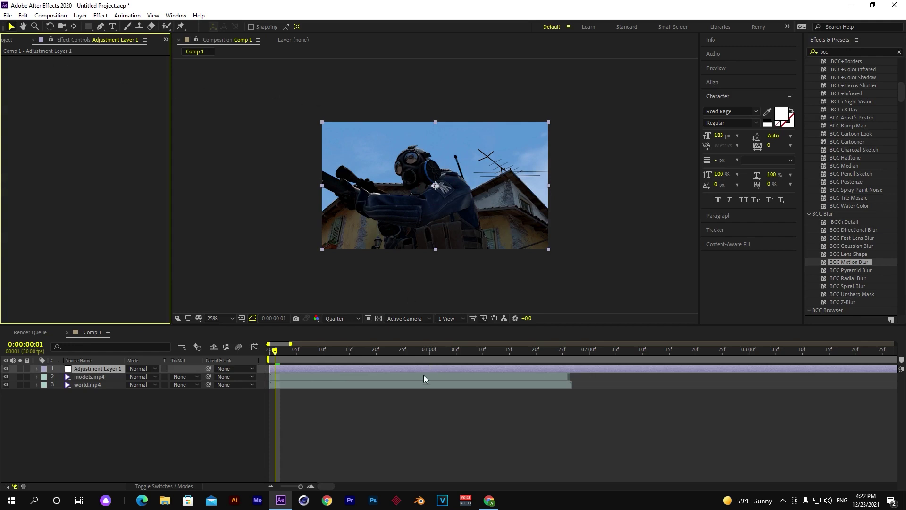
left_click(271, 358)
left_click_drag(307, 355, 363, 353)
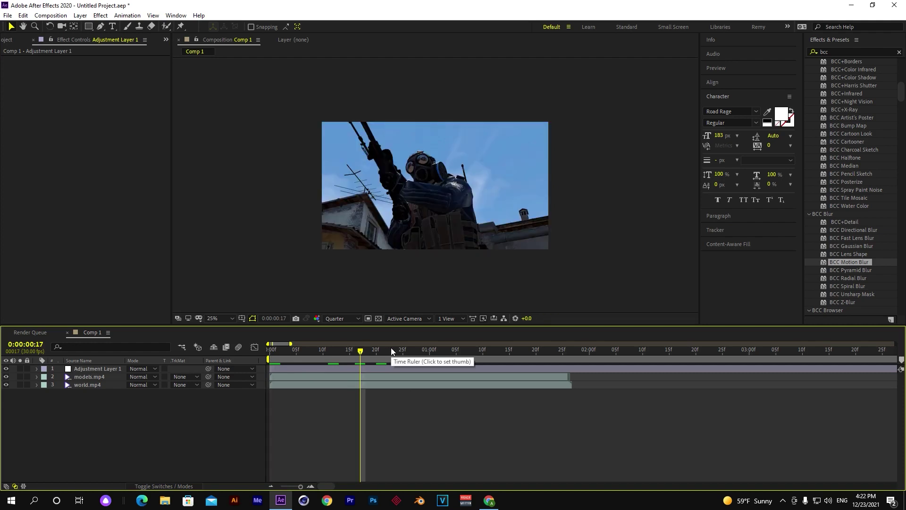
left_click(379, 371)
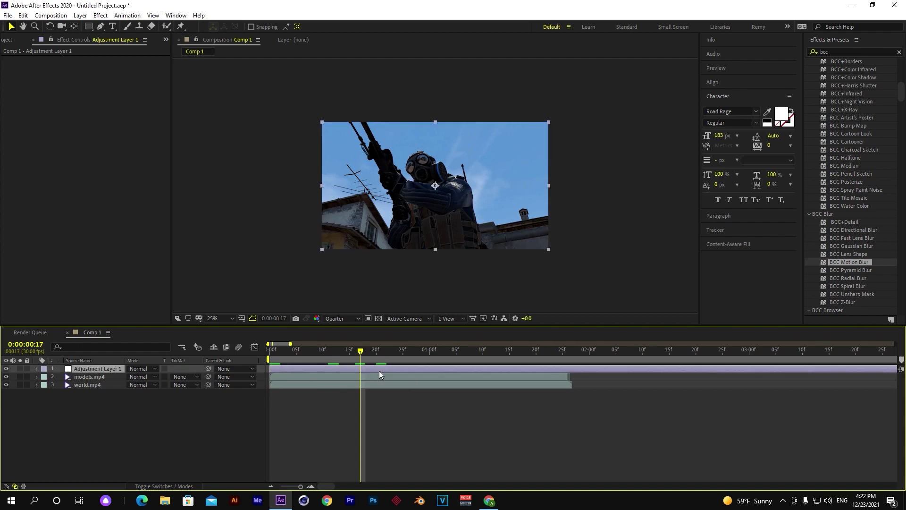
key("ctrl+space")
type("de")
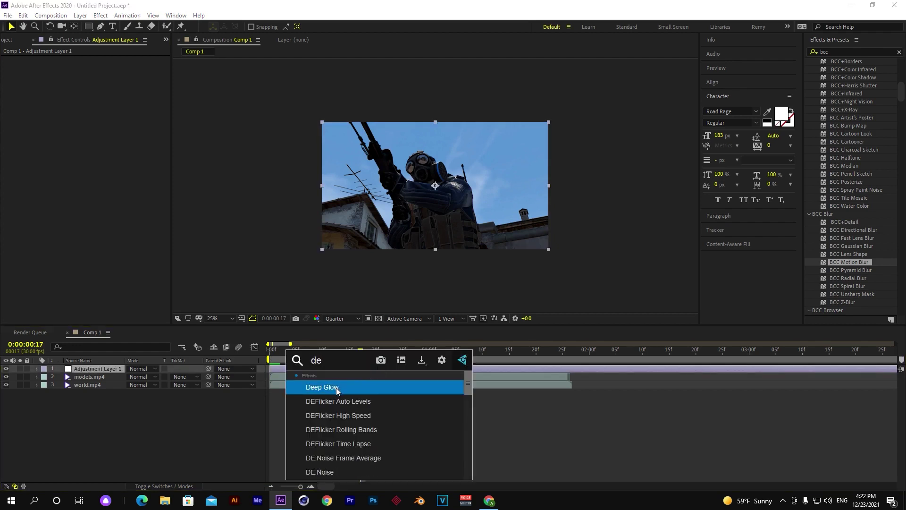
left_click(346, 386)
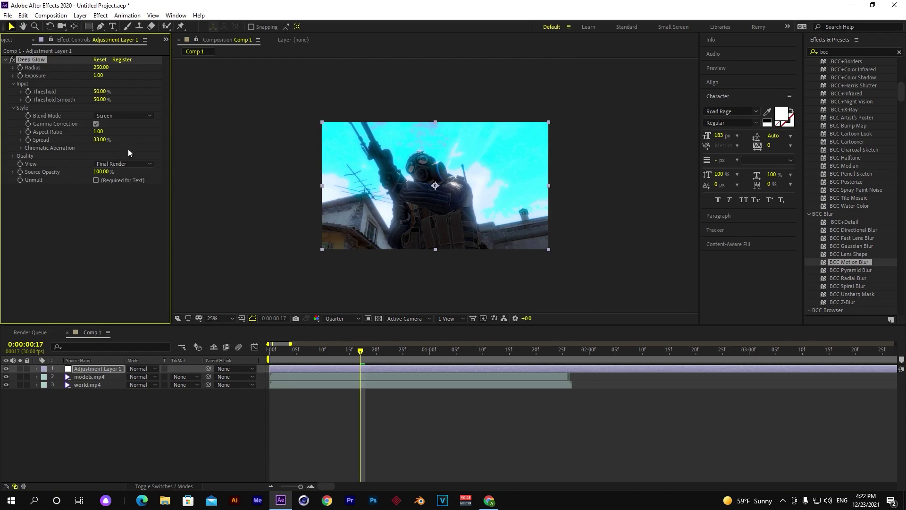
mouse_move(100, 76)
left_mouse_down()
mouse_move(209, 115)
mouse_move(242, 115)
left_mouse_up()
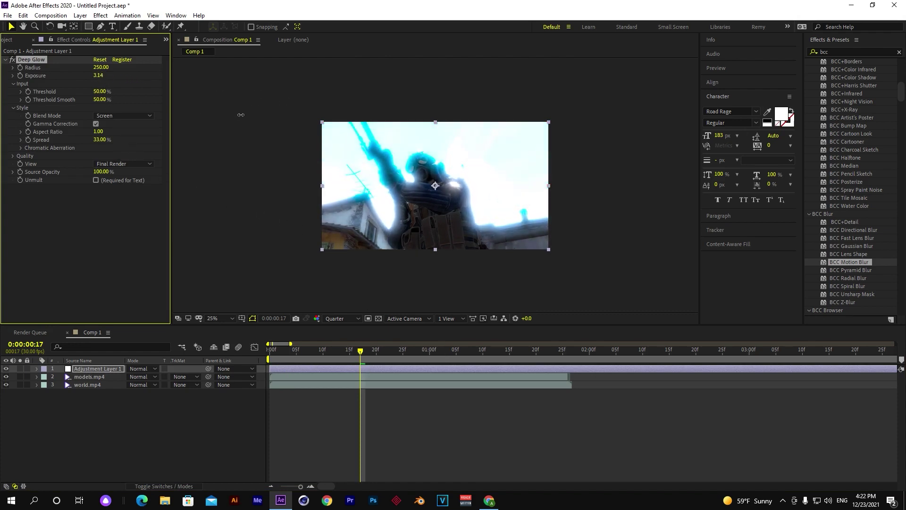
mouse_move(102, 68)
left_mouse_down()
mouse_move(140, 72)
mouse_move(126, 99)
left_mouse_up()
key("Delete")
right_click(265, 150)
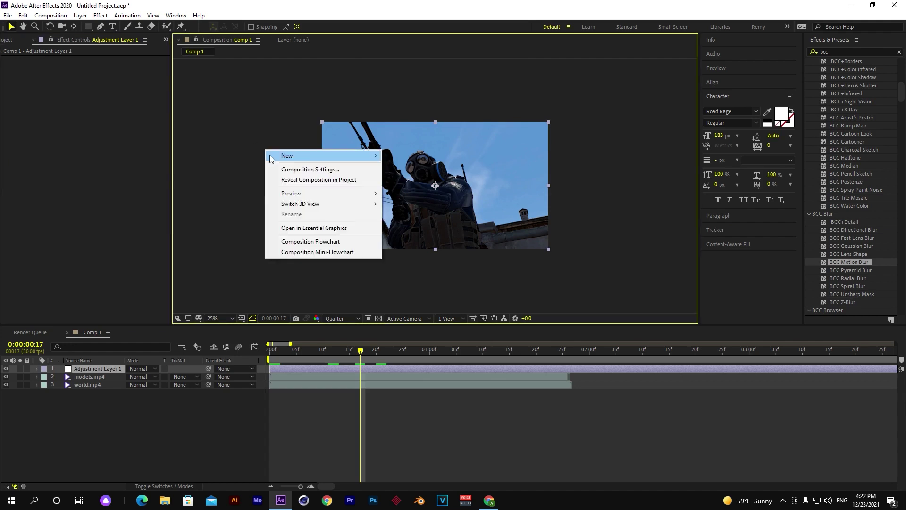
mouse_move(289, 160)
left_click(427, 169)
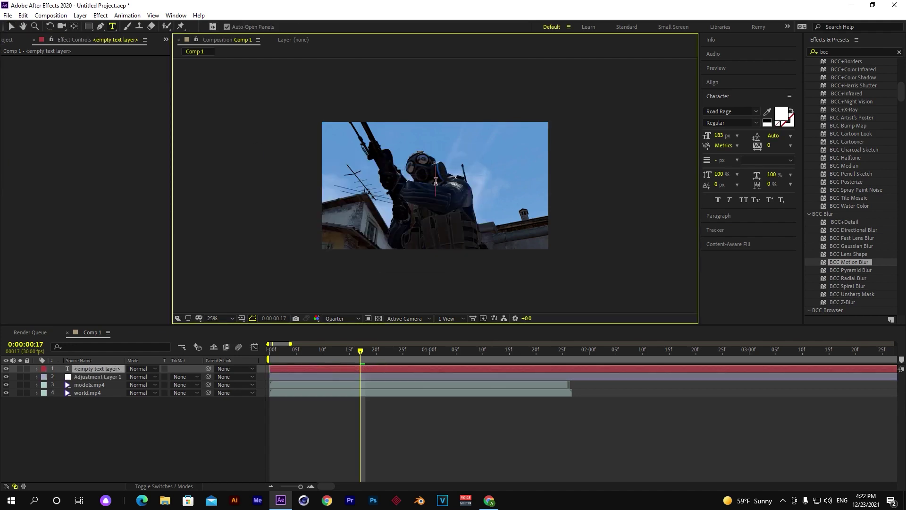
type("EZGAME")
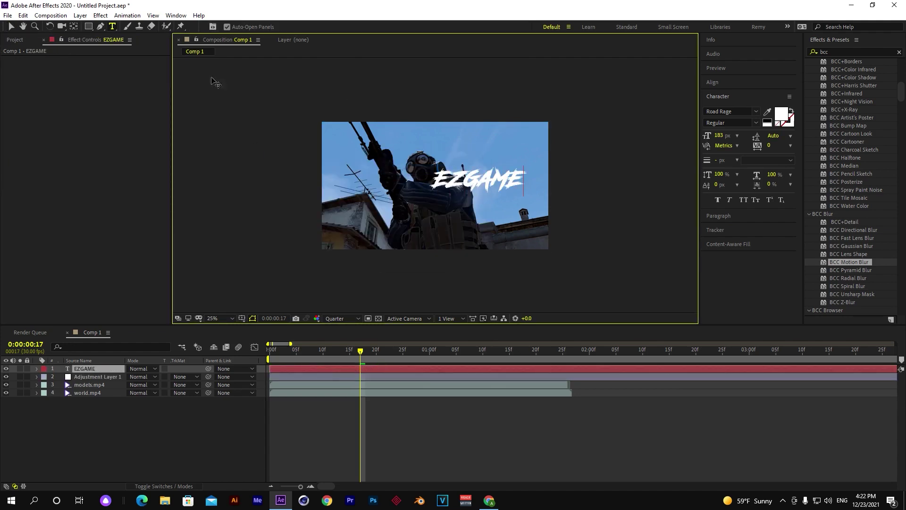
left_click(11, 26)
left_click_drag(476, 180, 452, 181)
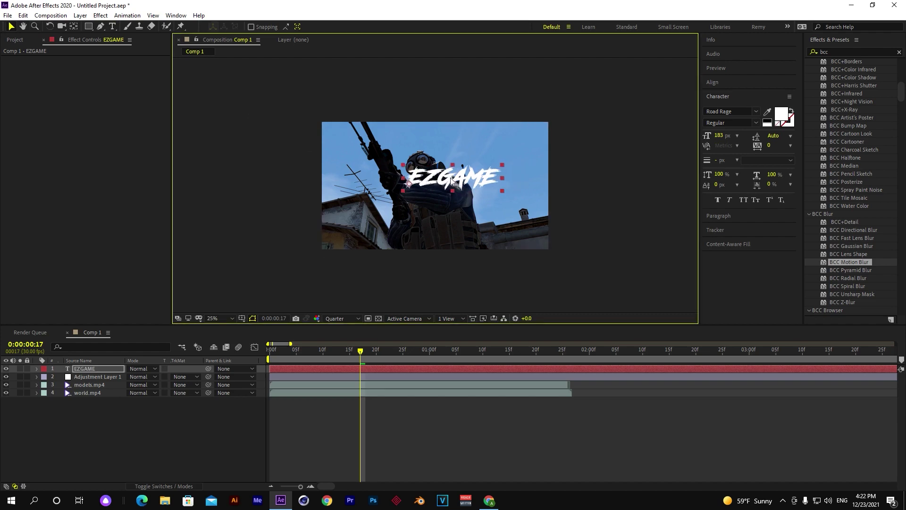
key("ctrl+space")
type("glow")
key("Return")
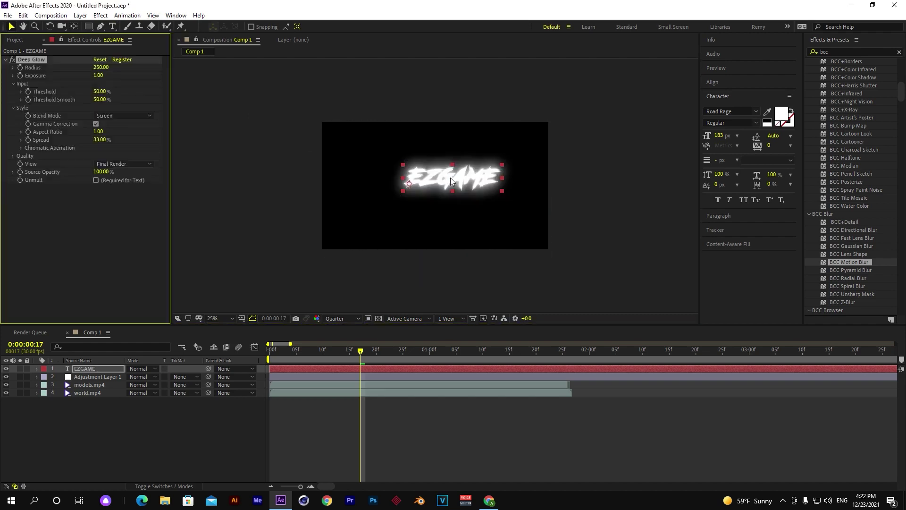
left_click(96, 180)
left_click_drag(445, 177, 451, 140)
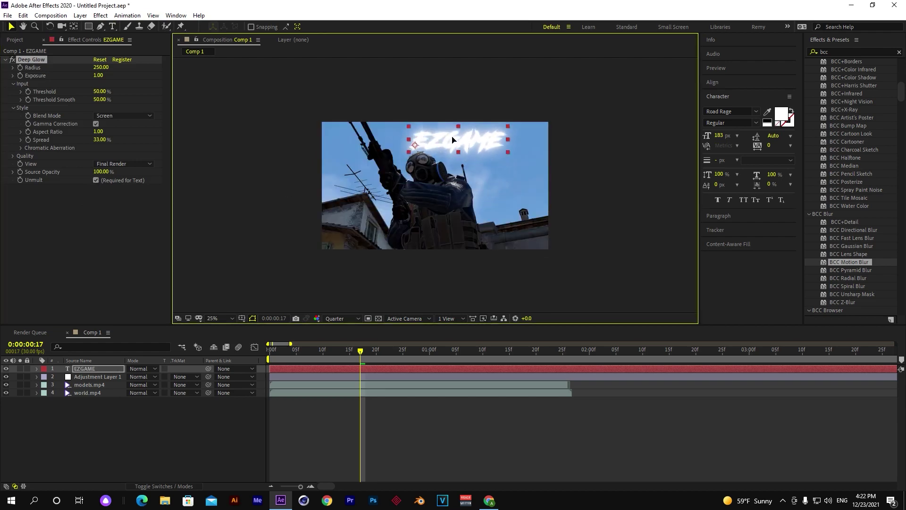
mouse_move(98, 75)
left_mouse_down()
mouse_move(120, 86)
mouse_move(276, 79)
left_mouse_up()
left_click_drag(98, 75, 81, 84)
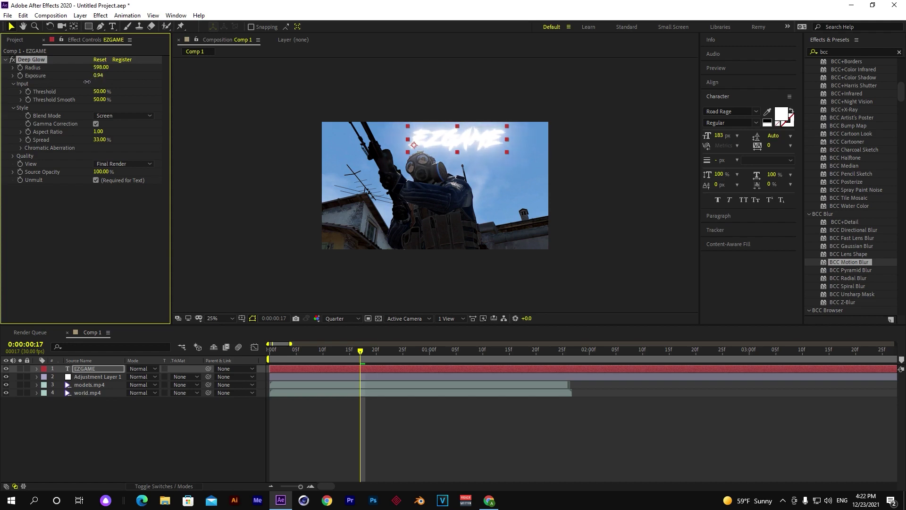
left_click(343, 370)
key("Delete")
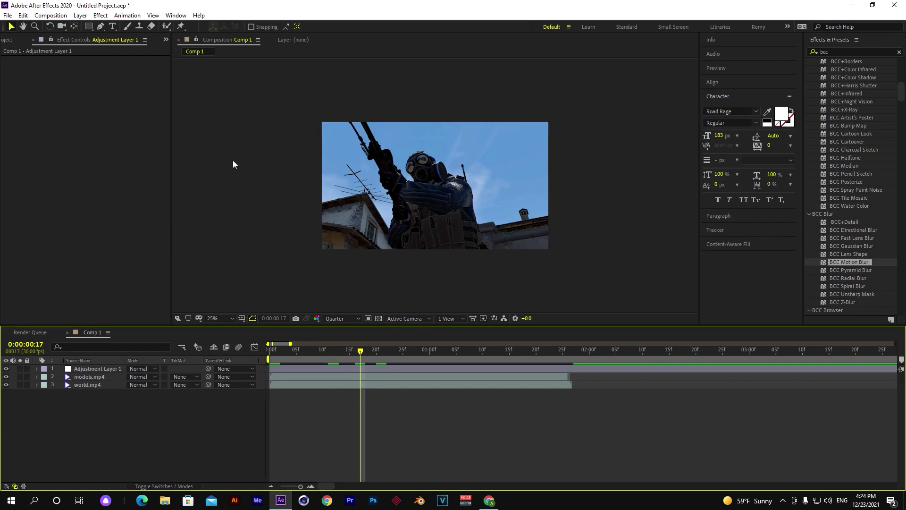
Write the title EZGAMETV and set it in the Impact font.
left_click(113, 27)
left_click(390, 184)
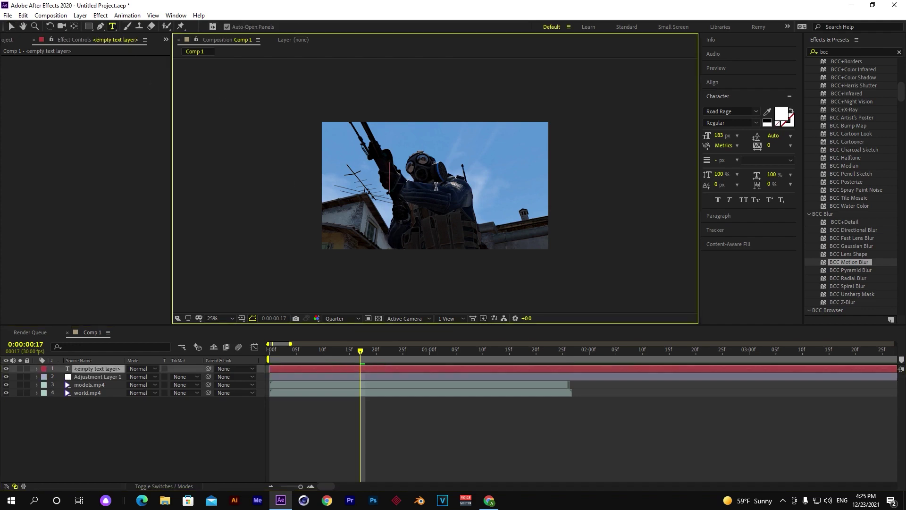
type("EZGAMET")
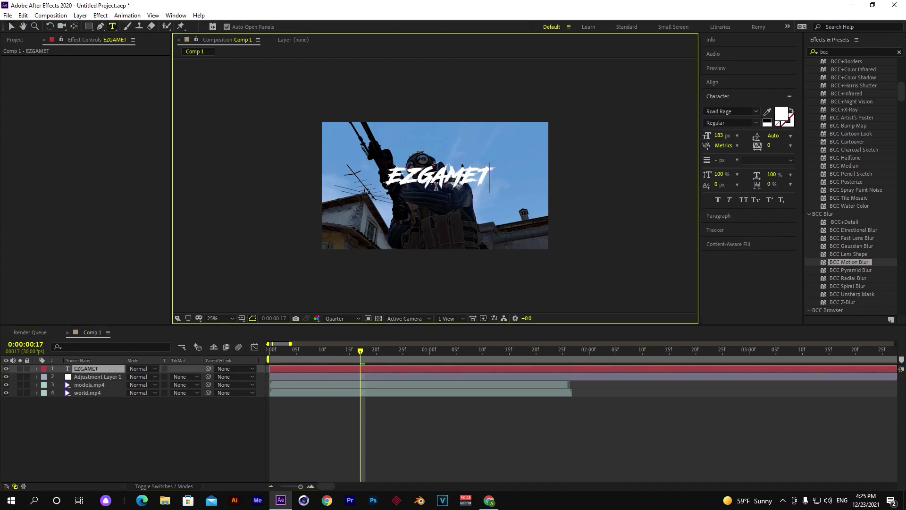
type("V")
left_click(98, 370)
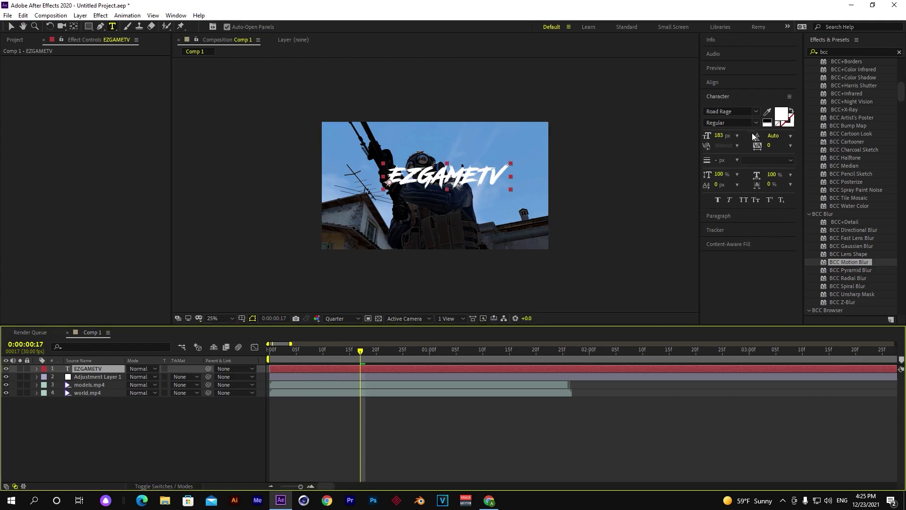
left_click(755, 113)
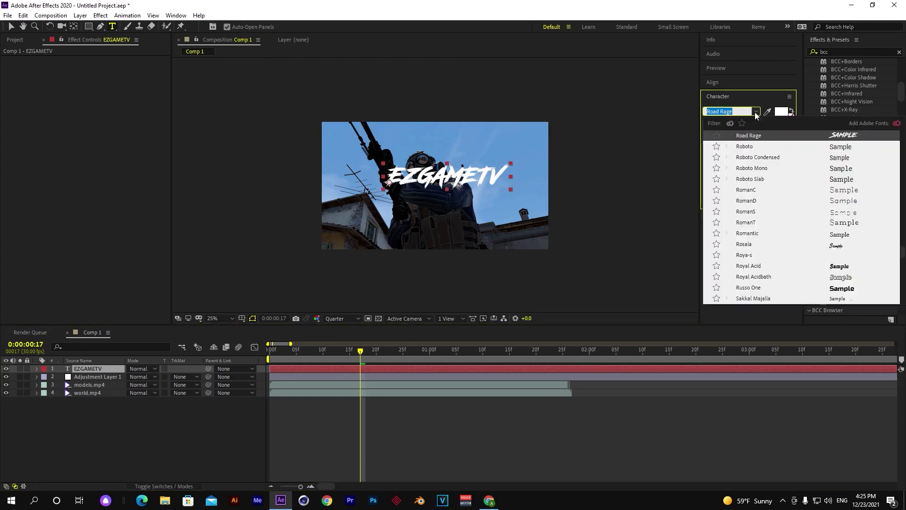
key("BackSpace")
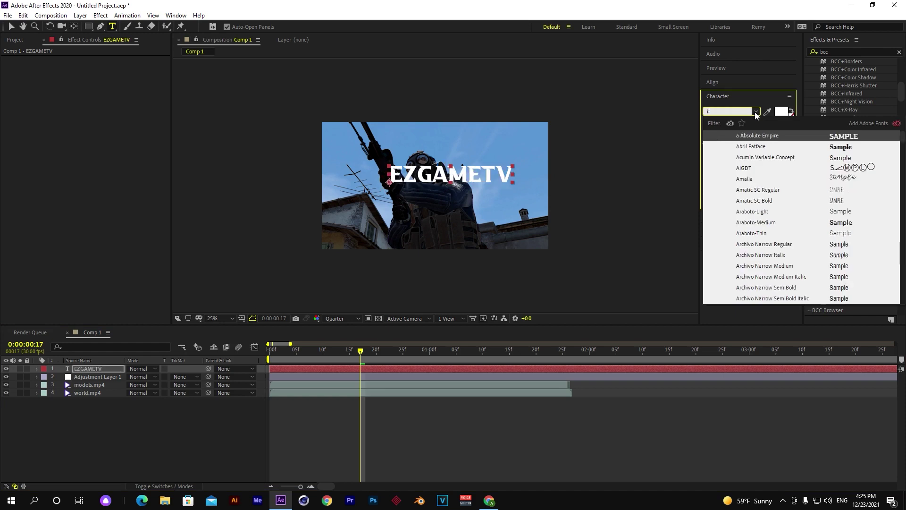
type("mpact")
key("Return")
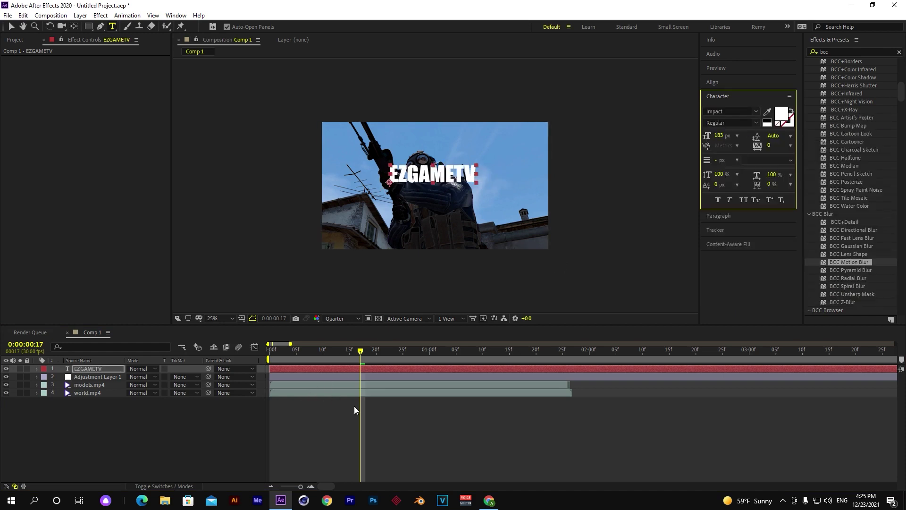
Add a black solid layer and apply the Element effect to it.
right_click(338, 409)
mouse_move(402, 304)
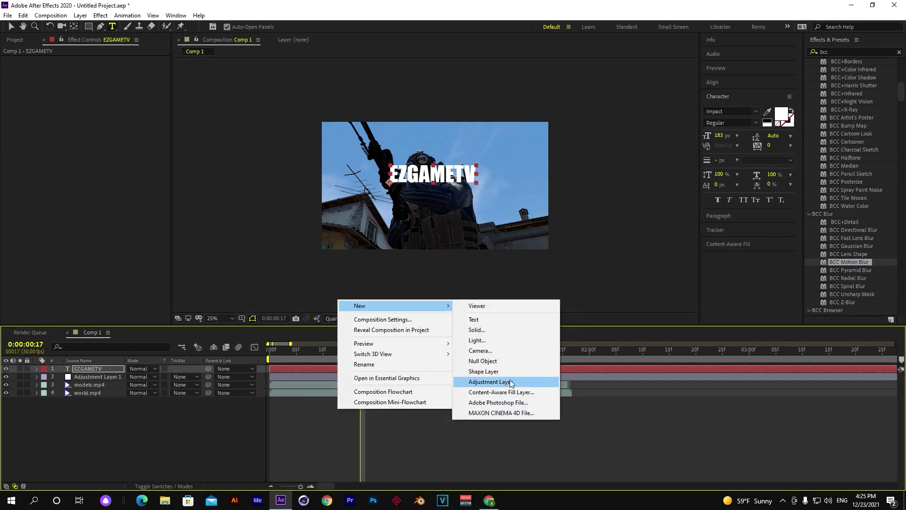
left_click(515, 329)
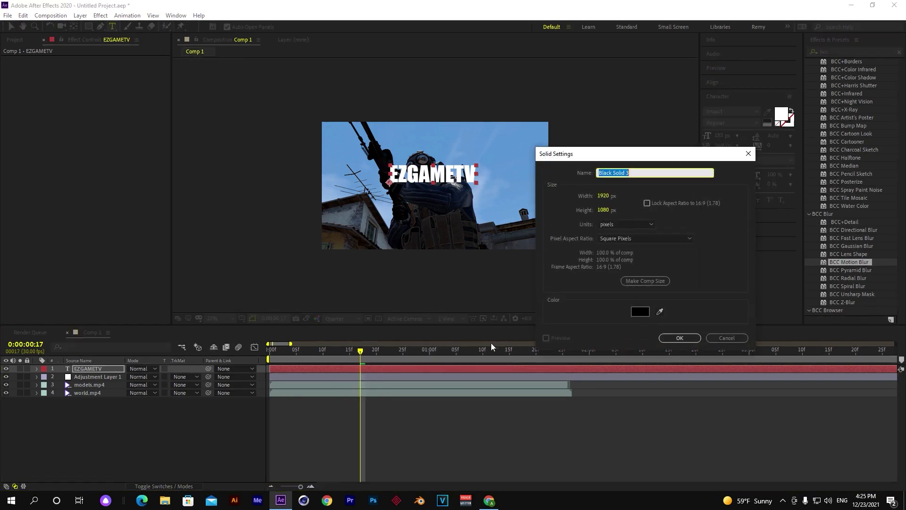
left_click(680, 338)
key("ctrl+space")
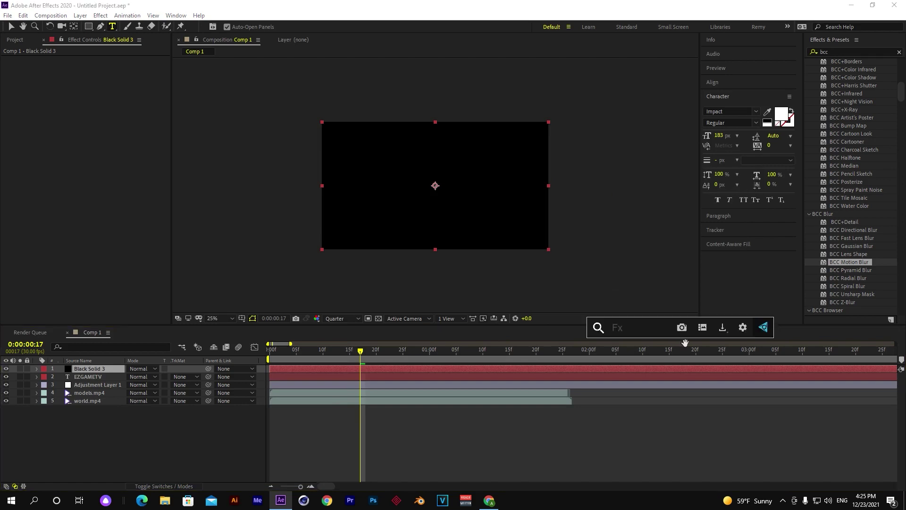
type("elem")
key("Return")
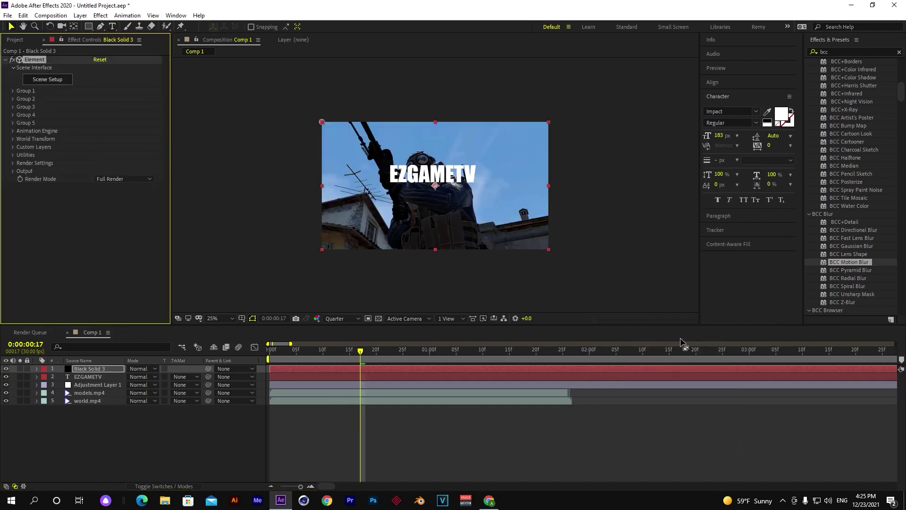
Set Element's Path Layer 1 to the EZGAMETV text layer and open Scene Setup.
left_click(13, 146)
left_click(26, 156)
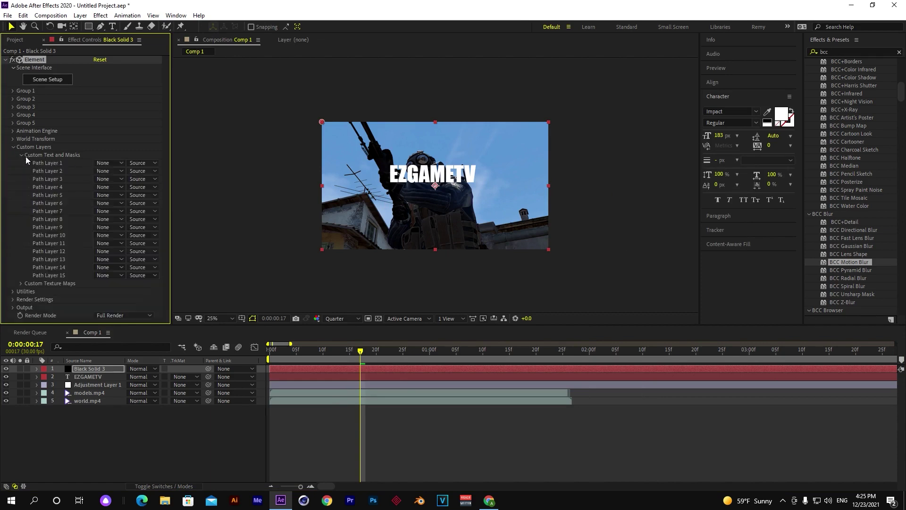
left_click(103, 163)
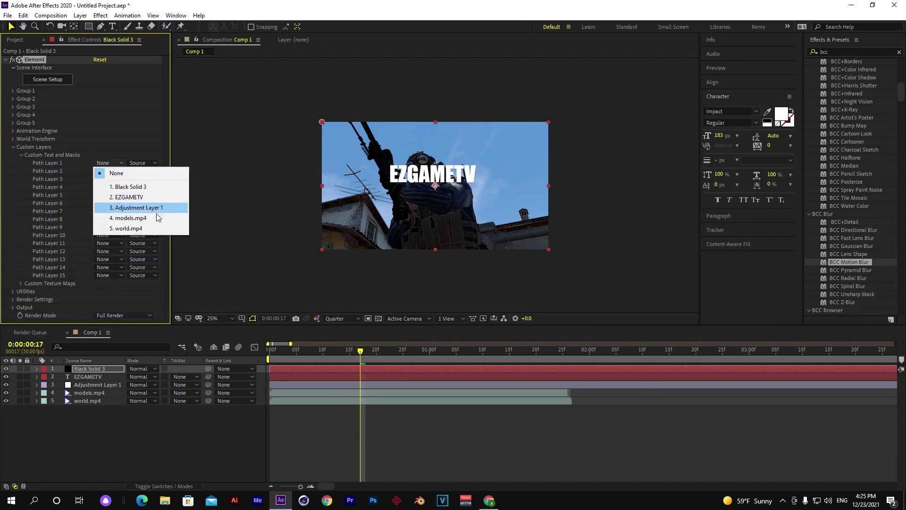
left_click(168, 196)
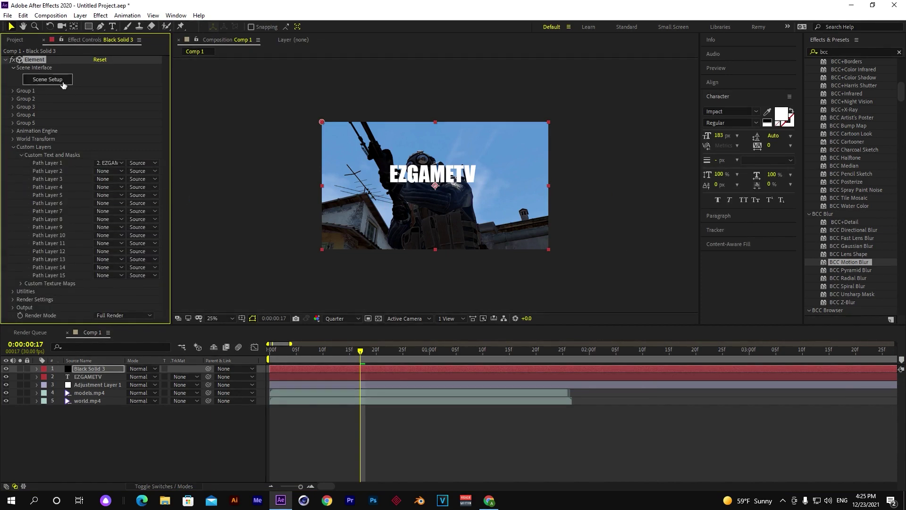
left_click(63, 82)
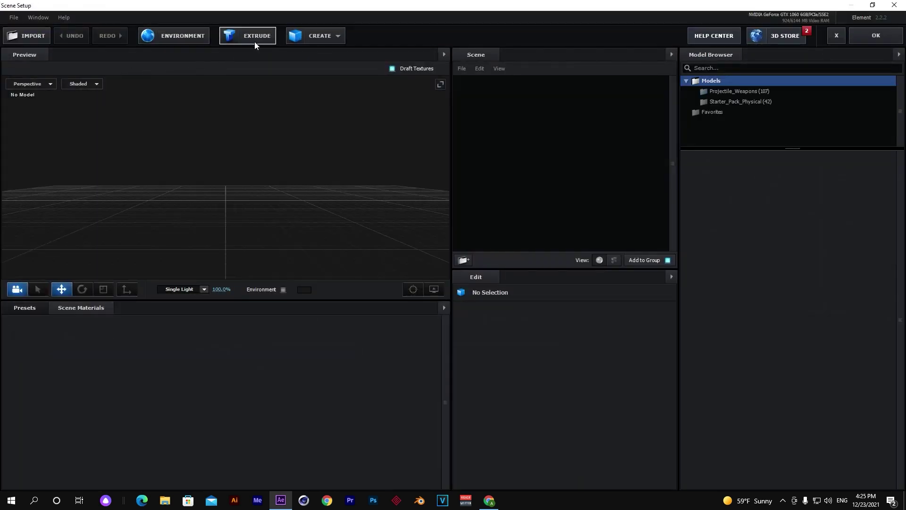
Extrude the EZGAMETV text and apply the Gold physical material and Blue physical bevel presets.
left_click(256, 40)
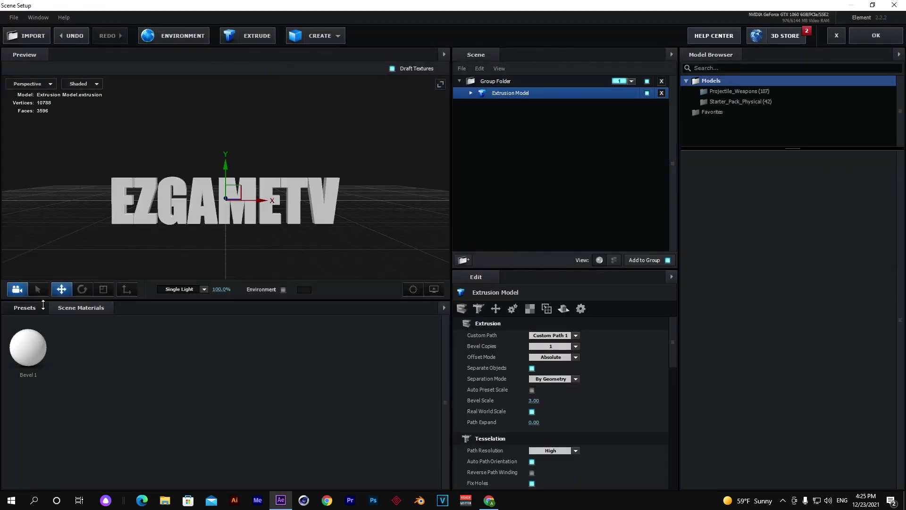
left_click(28, 308)
double_click(44, 331)
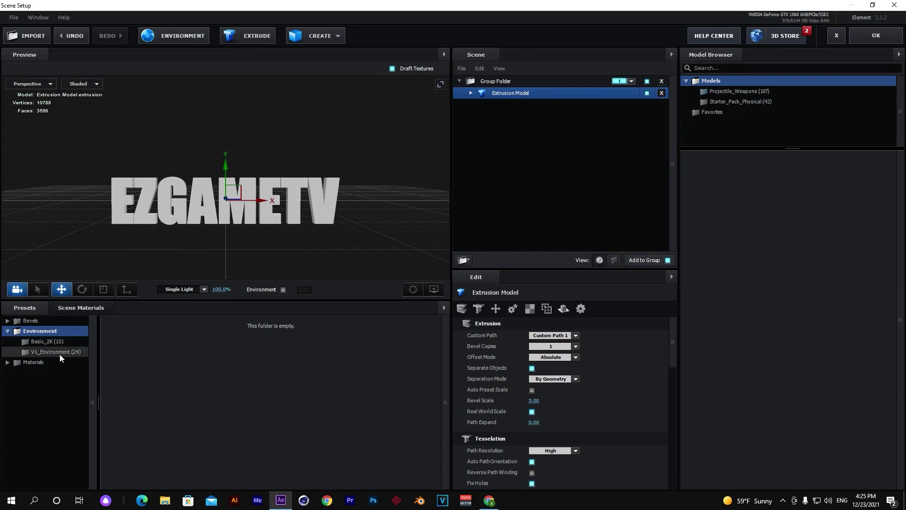
double_click(33, 342)
double_click(57, 351)
left_click(56, 372)
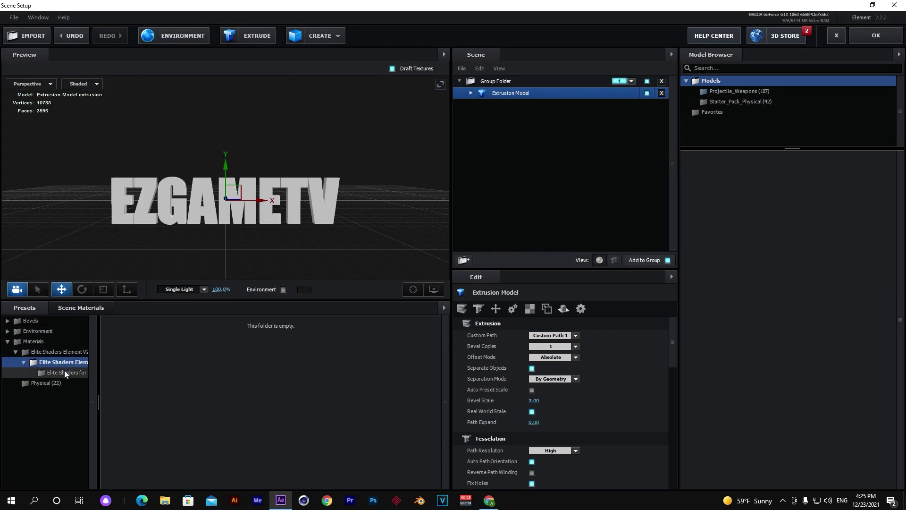
left_click(126, 406)
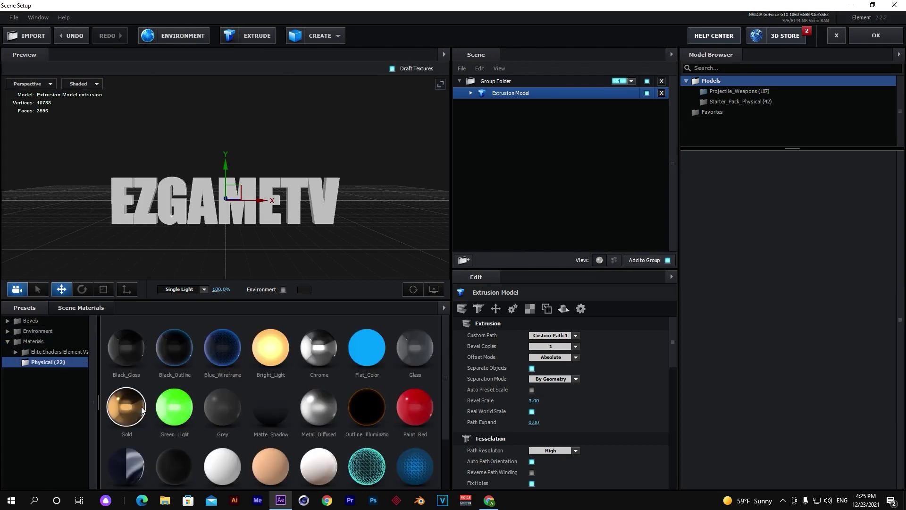
double_click(50, 320)
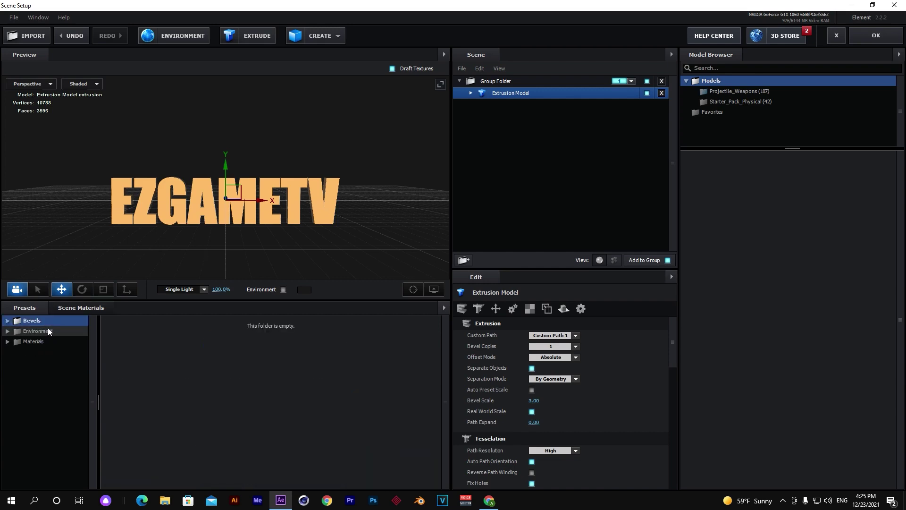
left_click(48, 331)
left_click(178, 341)
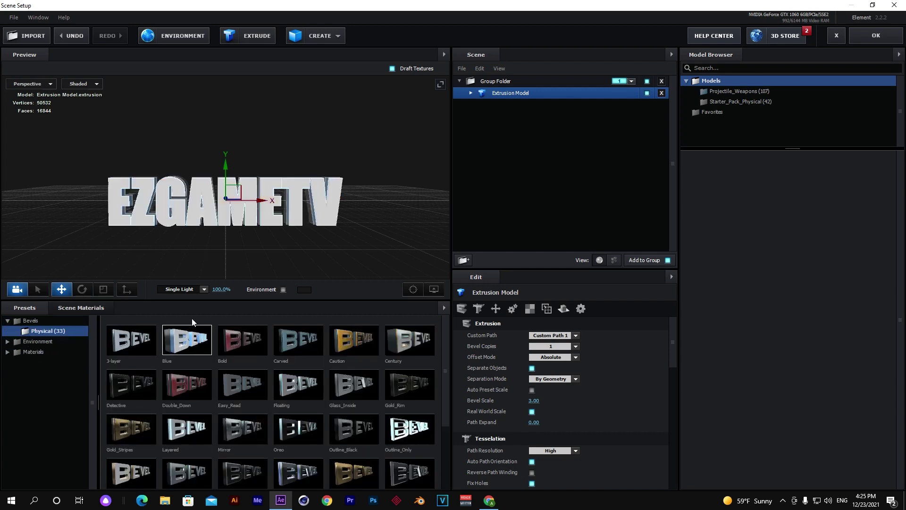
Try resizing the text model, rotate it to face the camera more, and apply the scene.
left_click_drag(254, 236, 216, 199)
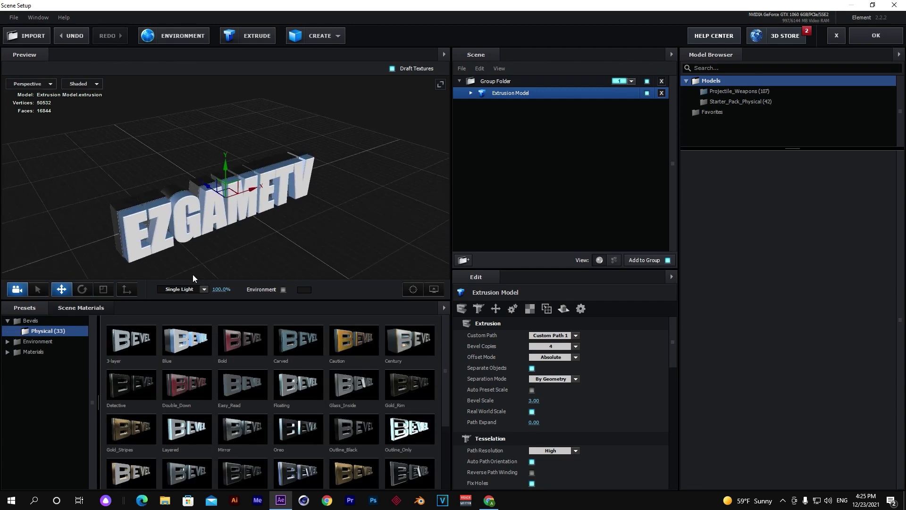
left_click(104, 289)
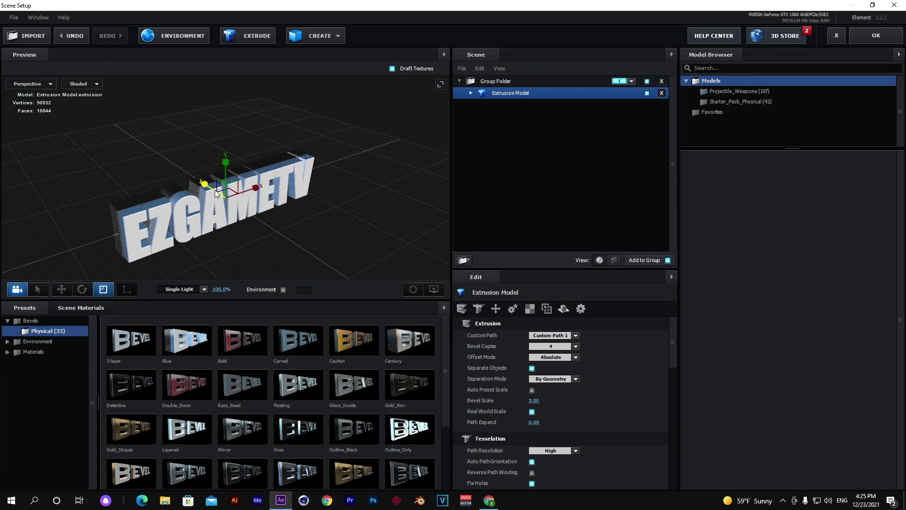
left_click_drag(215, 192, 216, 198)
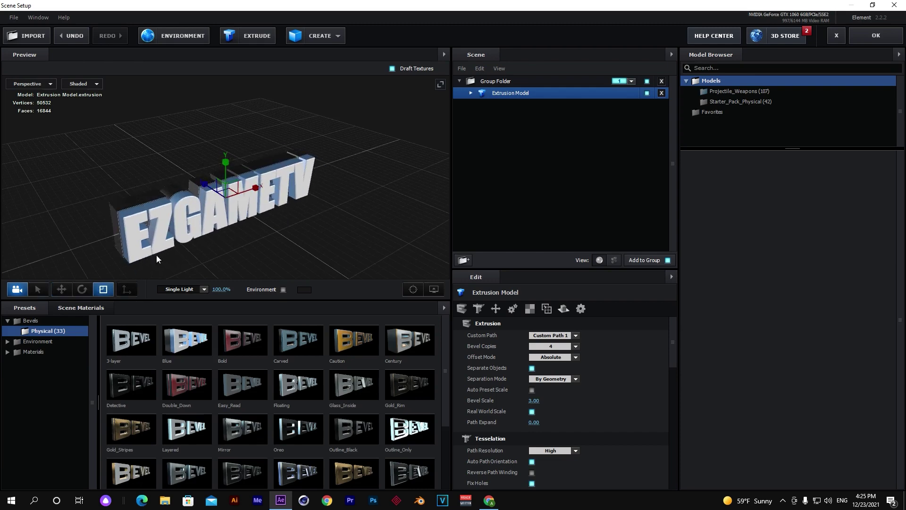
left_click(82, 289)
mouse_move(246, 215)
left_mouse_down()
mouse_move(213, 218)
mouse_move(222, 216)
left_mouse_up()
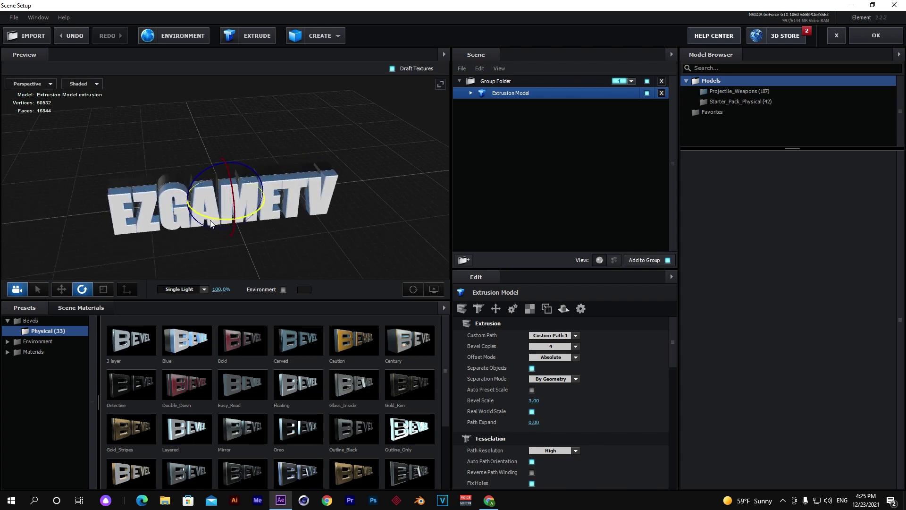
left_click(864, 36)
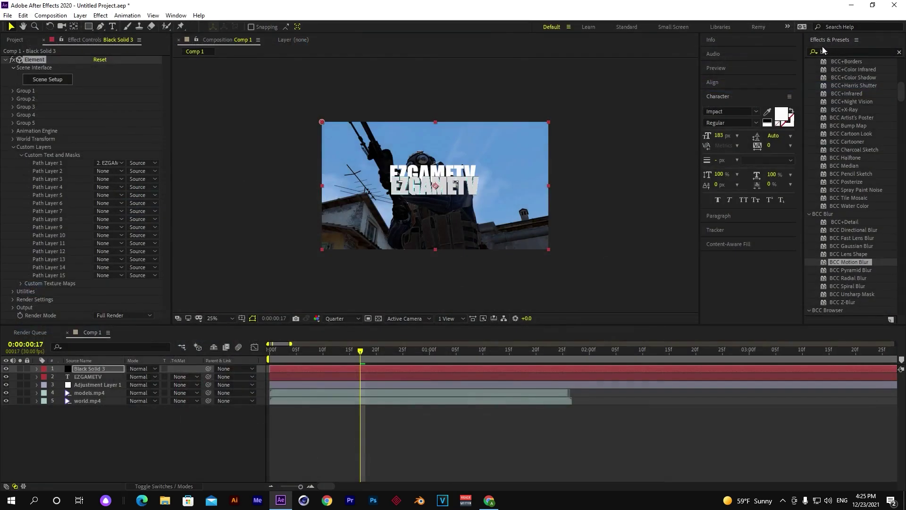
Hide the duplicate EZGAMETV layer and set Group 1 Particle Size to 9.40 with -44° X rotation.
left_click(7, 376)
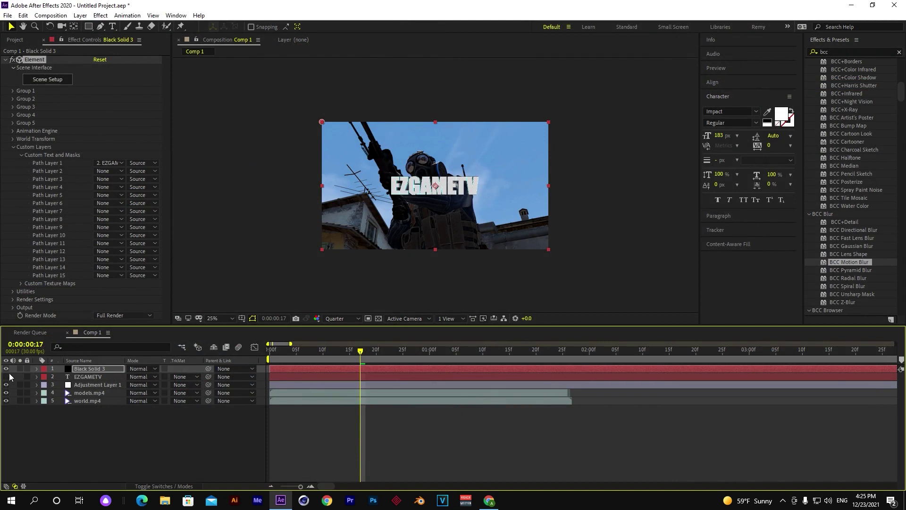
left_click(13, 90)
left_click(21, 114)
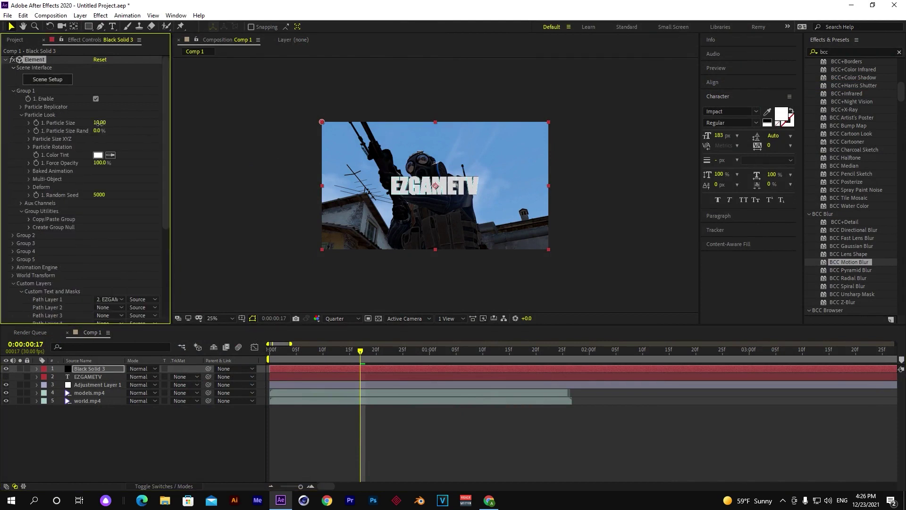
left_click_drag(100, 123, 27, 161)
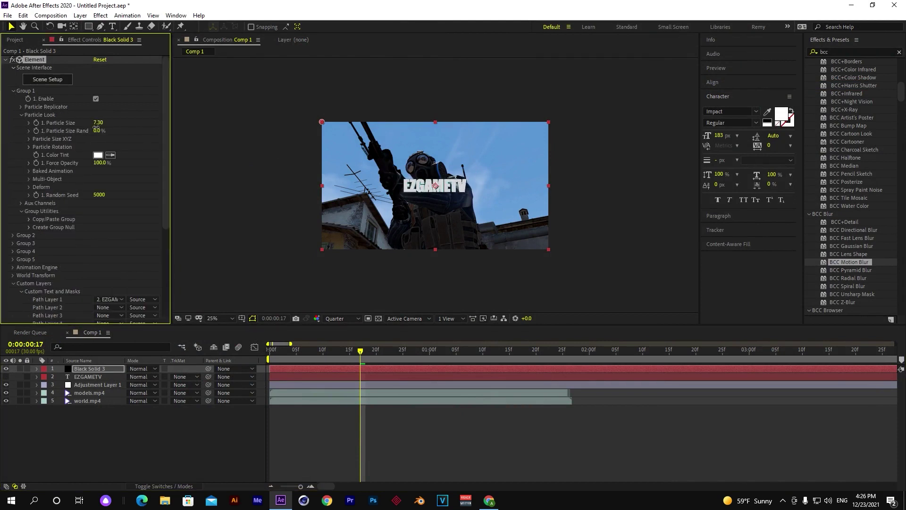
left_click(29, 147)
mouse_move(105, 162)
left_mouse_down()
mouse_move(122, 163)
mouse_move(77, 163)
left_mouse_up()
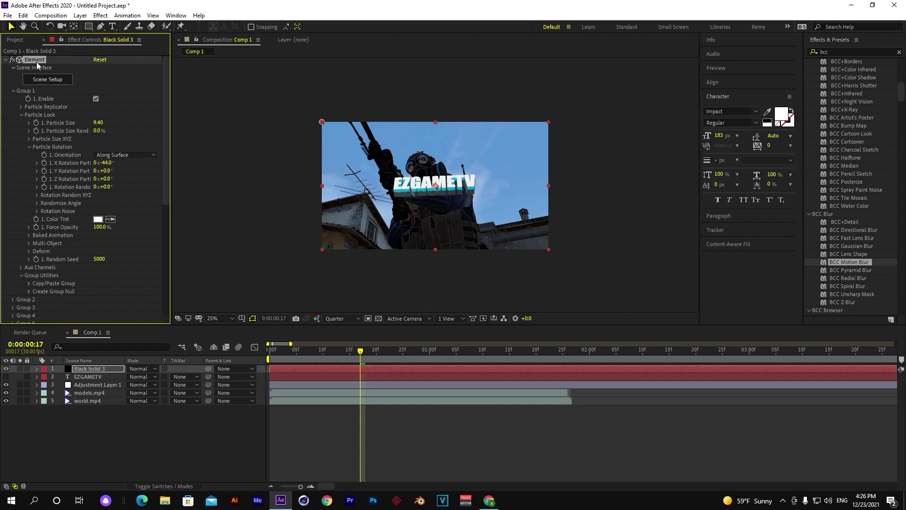
Delete the EZGAMETV and Black Solid 3 layers and apply RSMB to Adjustment Layer 1.
key("Delete")
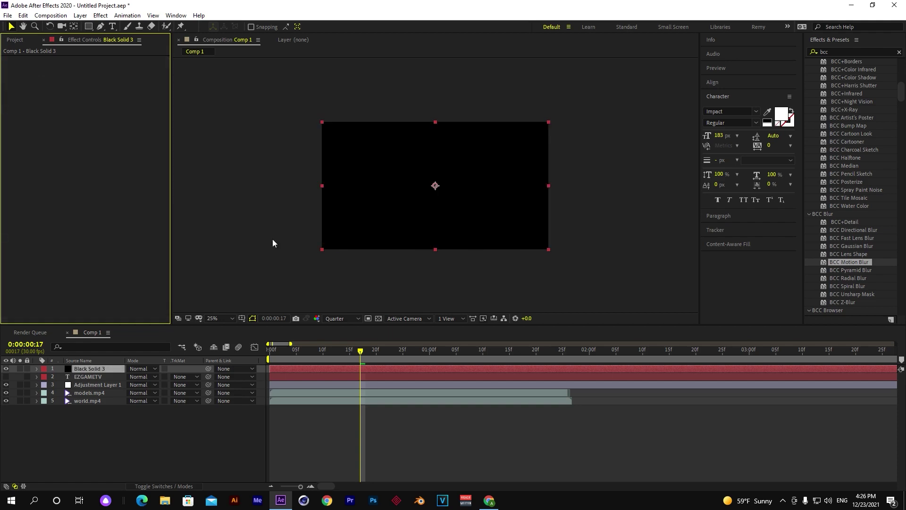
left_click(396, 369)
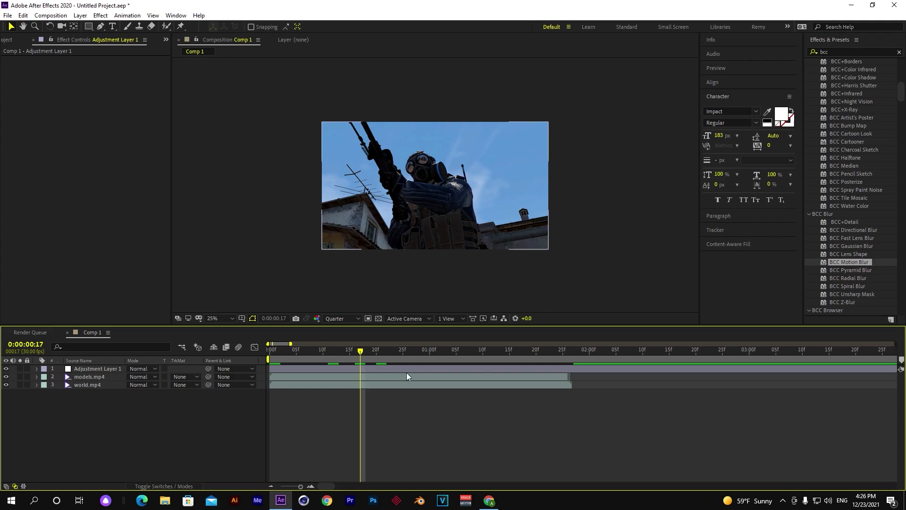
left_click(406, 371)
key("ctrl+space")
type("rsmb")
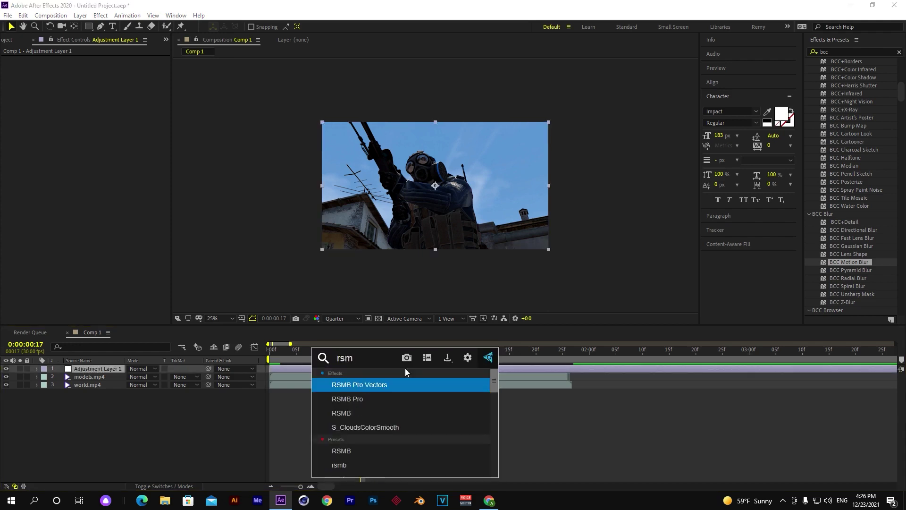
left_click(388, 413)
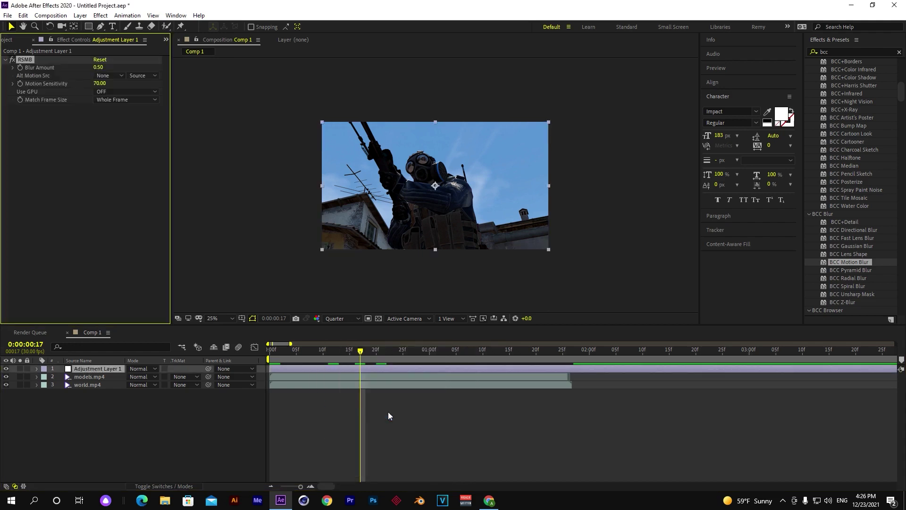
Set RSMB Blur Amount to 1.00 while checking the blur at frames 5 and 8.
left_click_drag(380, 353, 298, 353)
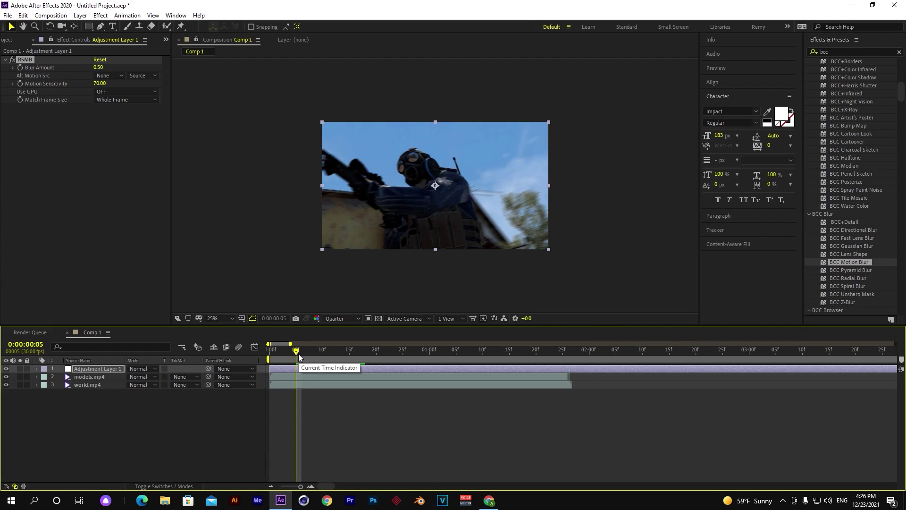
left_click_drag(299, 357, 316, 353)
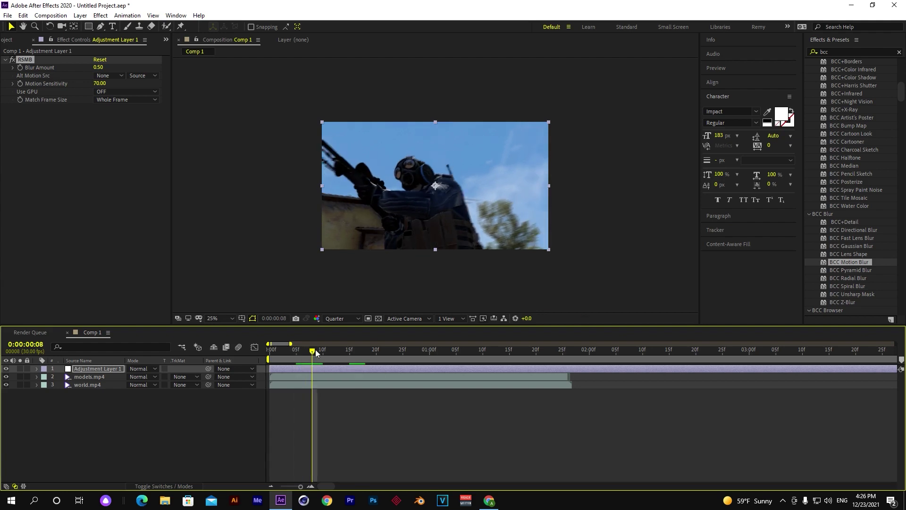
left_click(100, 67)
type("1")
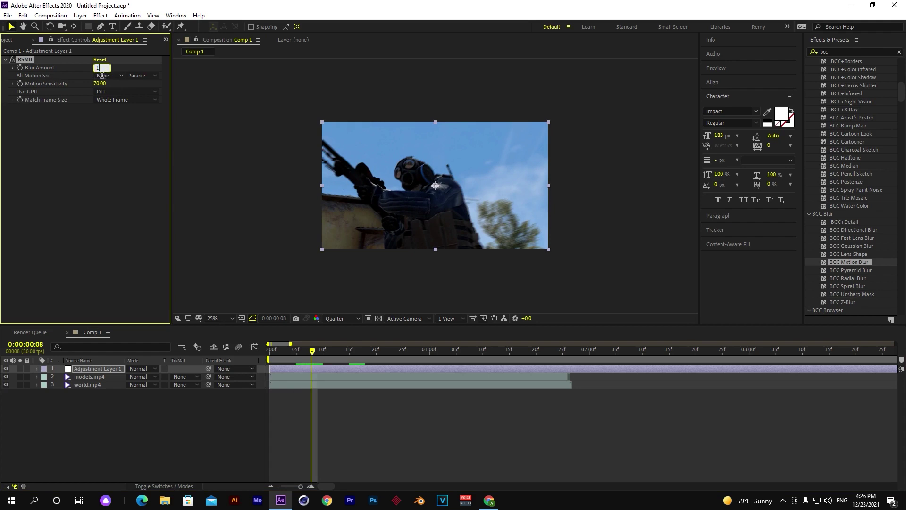
key("Return")
Raise Motion Sensitivity to 31.00, compare at frame 19, then delete the RSMB effect.
left_click(100, 83)
type("1")
key("Return")
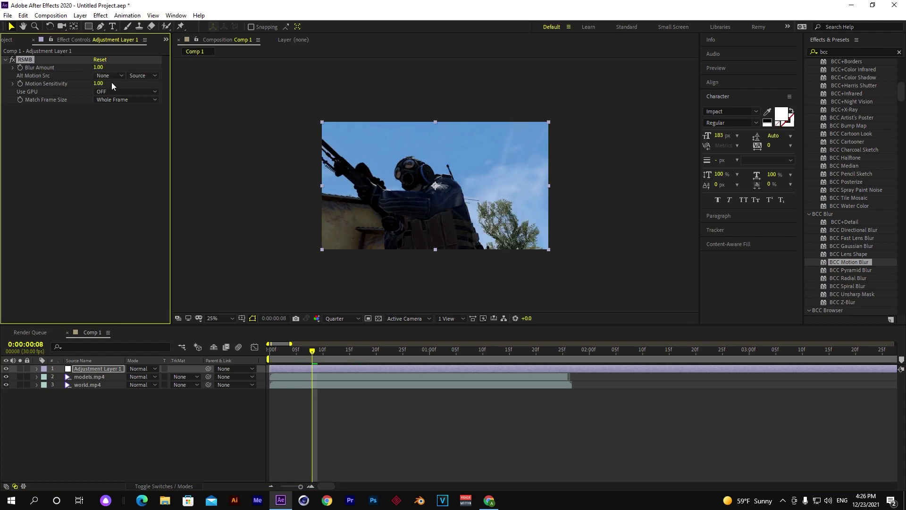
left_click(101, 83)
key("Return")
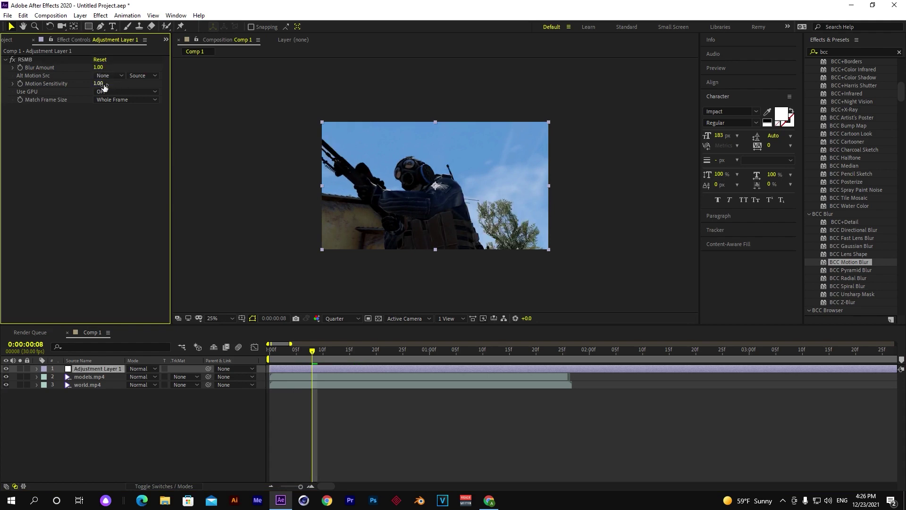
left_click_drag(105, 87, 86, 88)
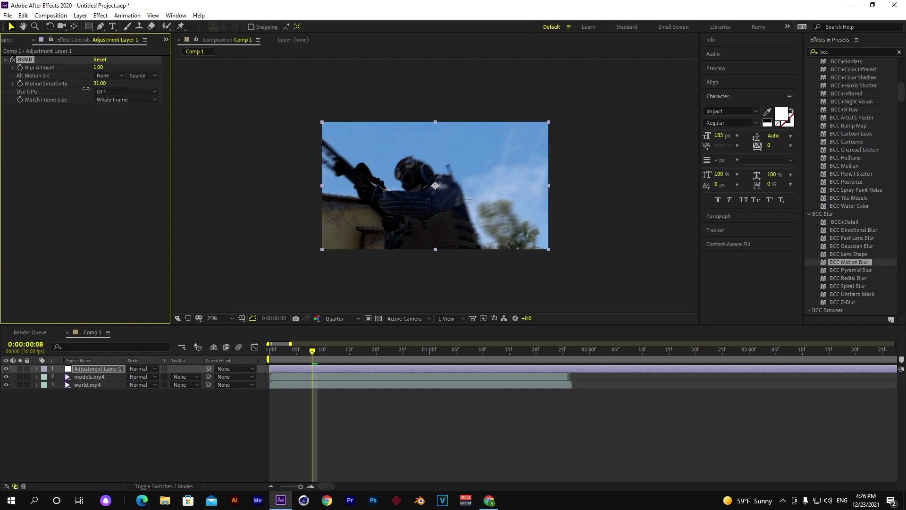
left_click_drag(351, 354, 370, 356)
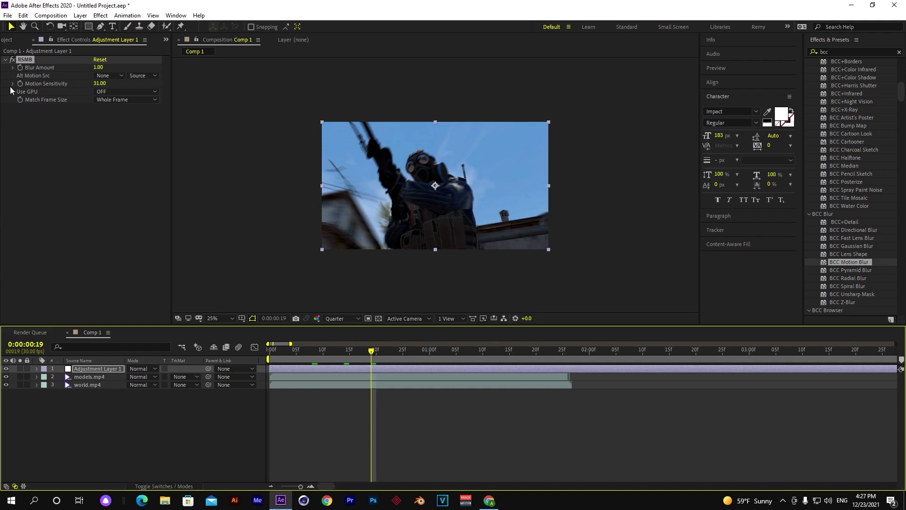
left_click(22, 59)
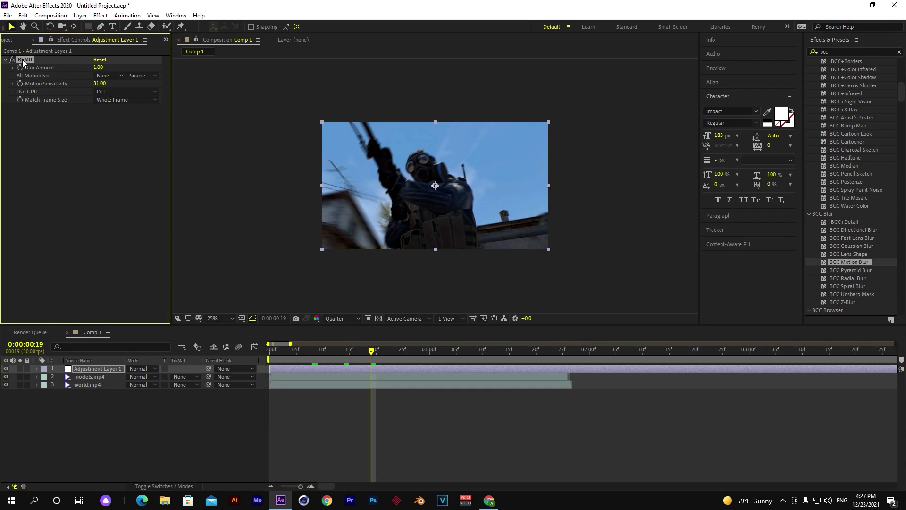
key("Delete")
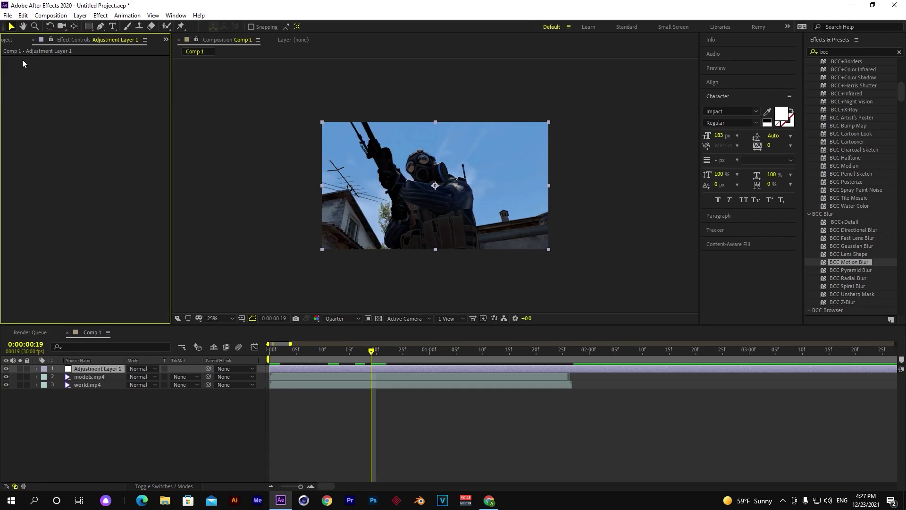
Apply Twitch to the adjustment layer and enable its Slide glitch.
key("ctrl+space")
type("Tw")
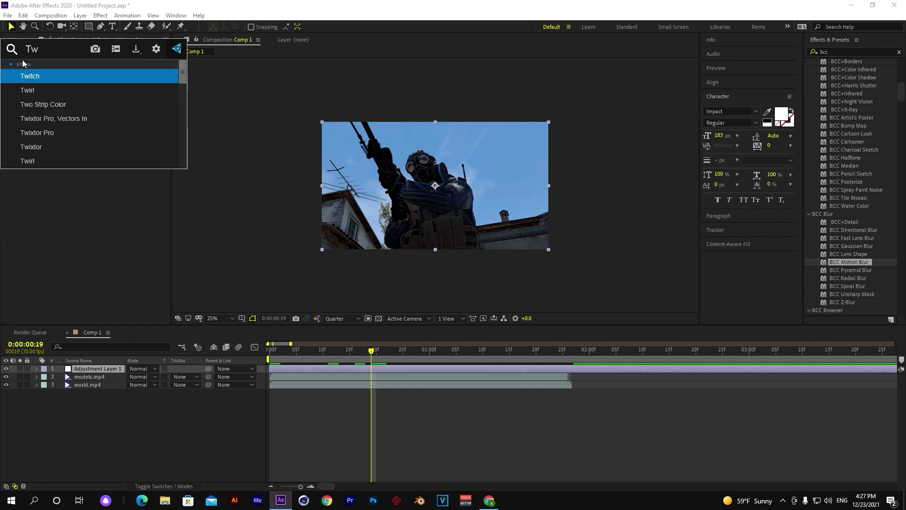
type("i")
key("Return")
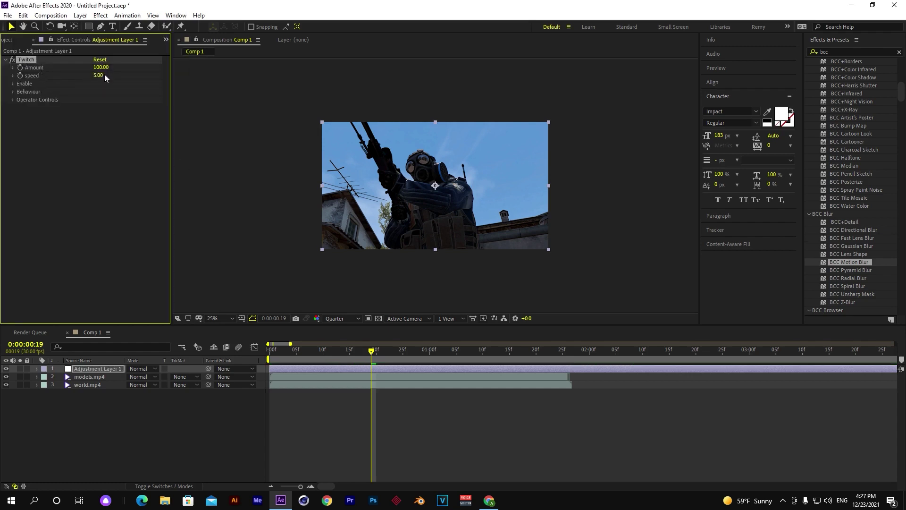
left_click_drag(378, 354, 286, 351)
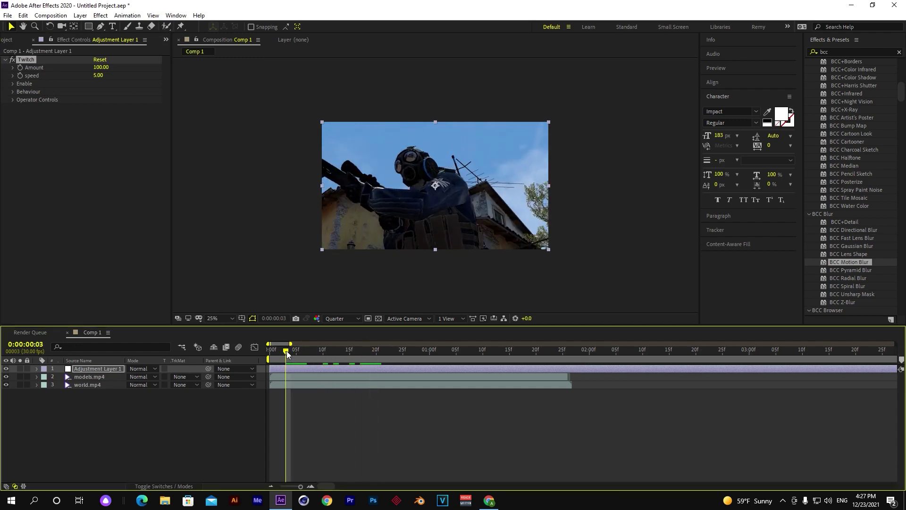
left_click(12, 83)
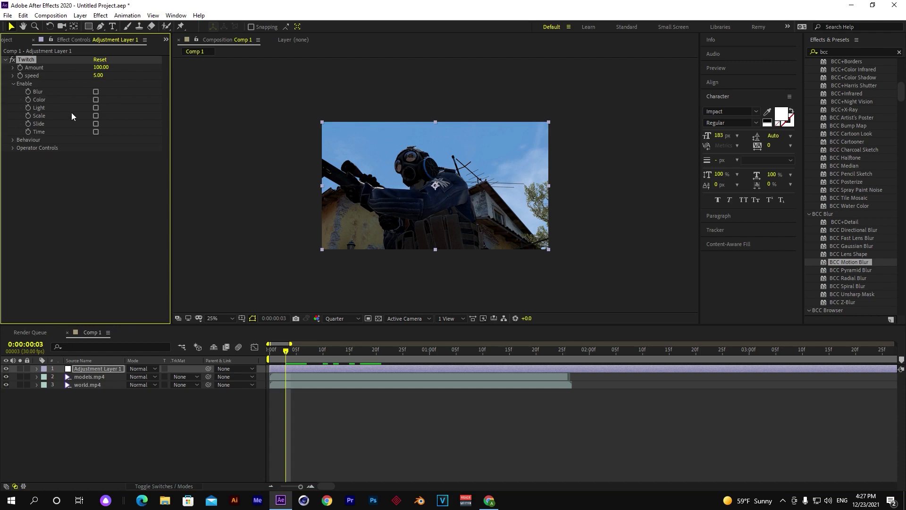
left_click(96, 124)
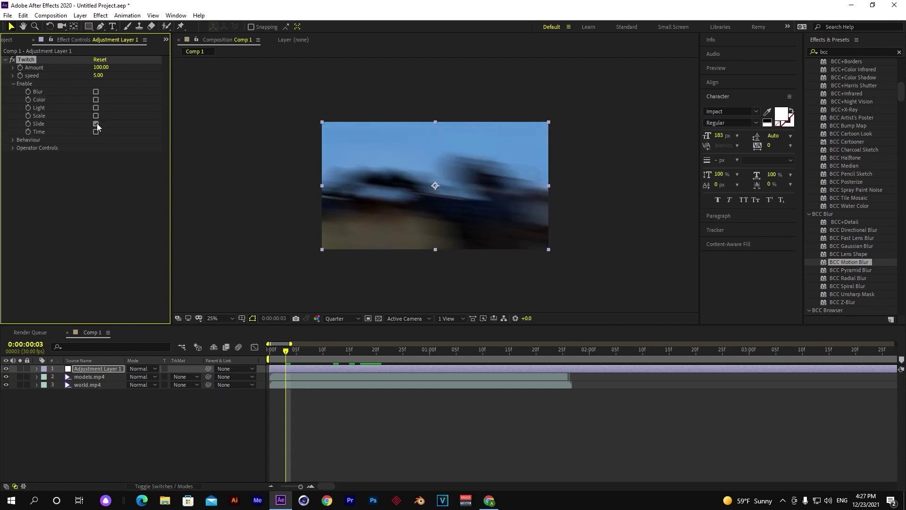
Preview from frame 1, swapping the Slide glitch for the Light glitch.
left_click(301, 358)
key("Page_Up")
key("Page_Up")
key("space")
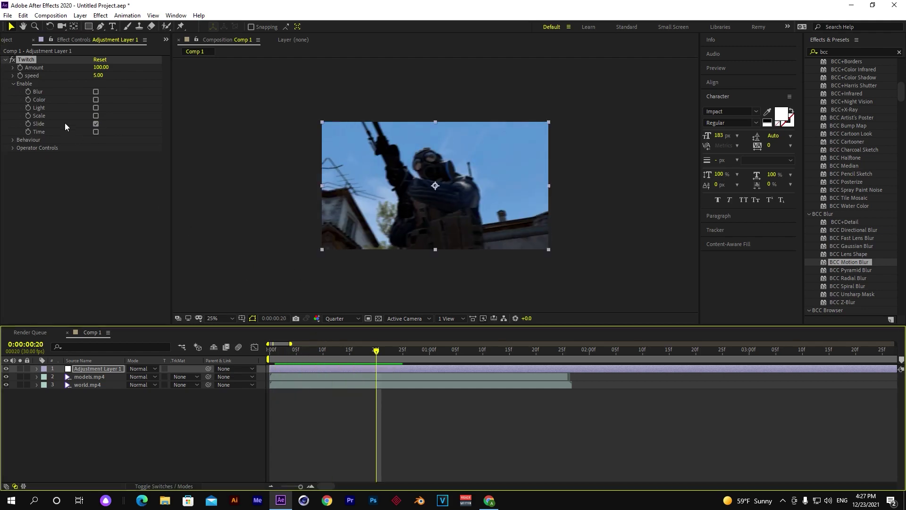
left_click(96, 124)
left_click(96, 107)
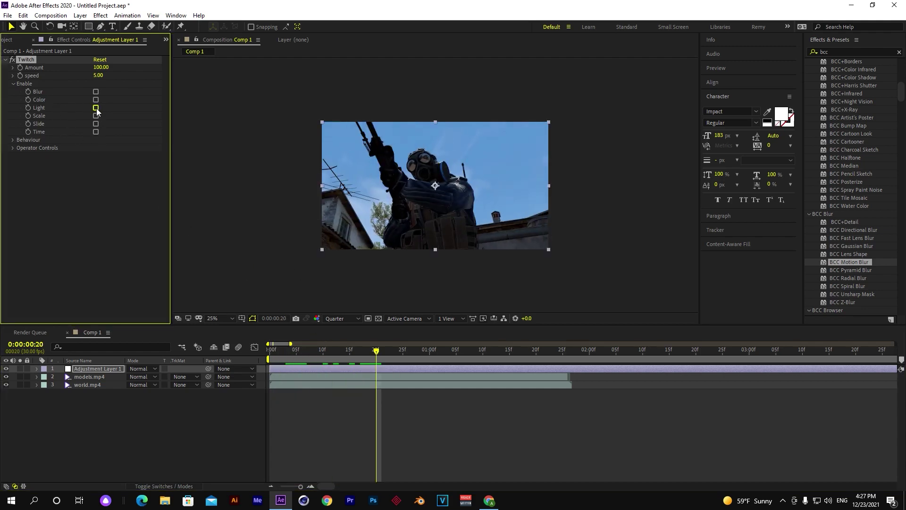
key("space")
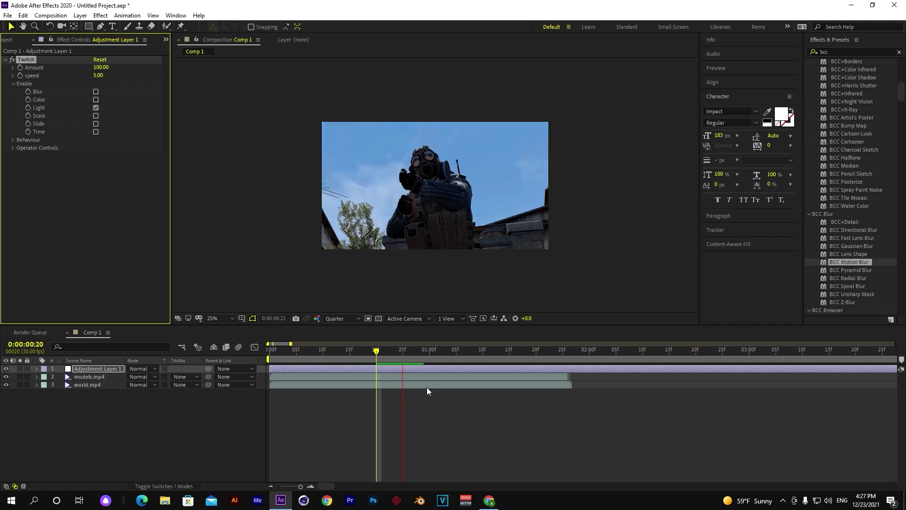
key("space")
Raise Twitch speed to 45.00 and preview the glitch.
key("space")
key("space")
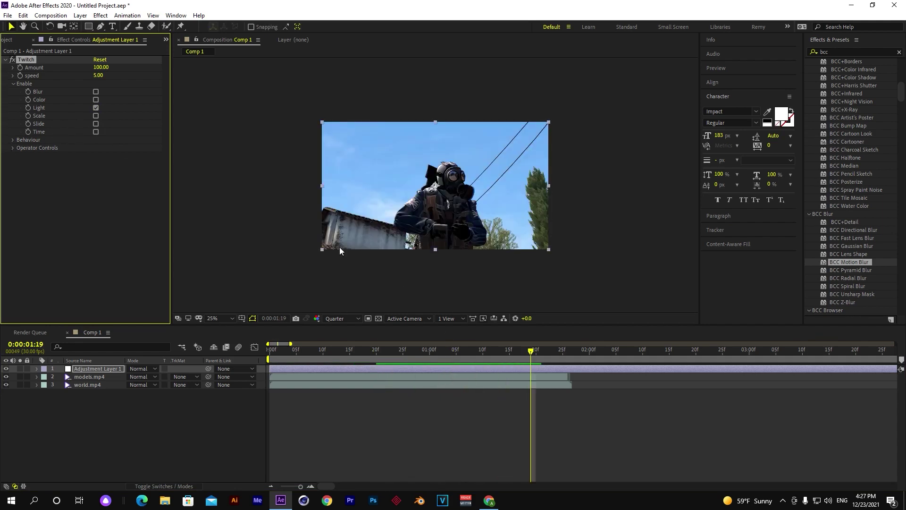
left_click_drag(99, 78, 118, 76)
left_click_drag(478, 351, 298, 350)
key("space")
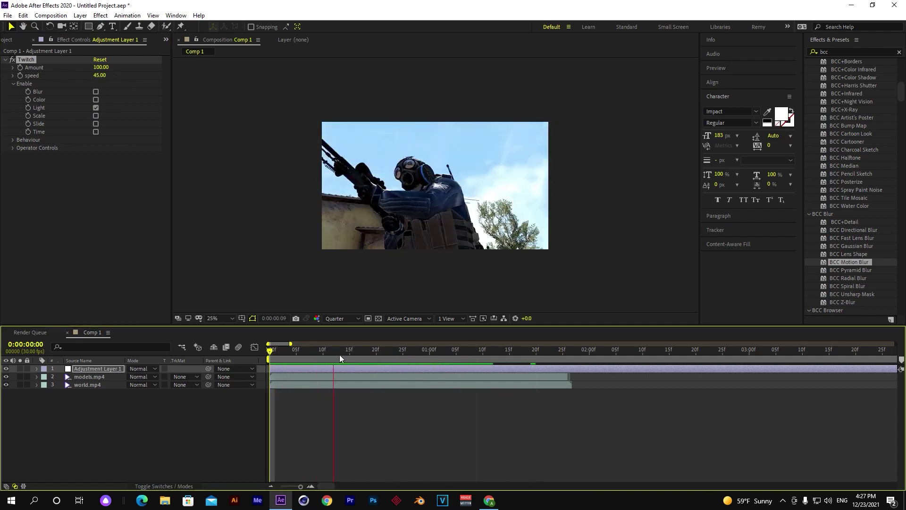
key("space")
left_click_drag(451, 350, 328, 351)
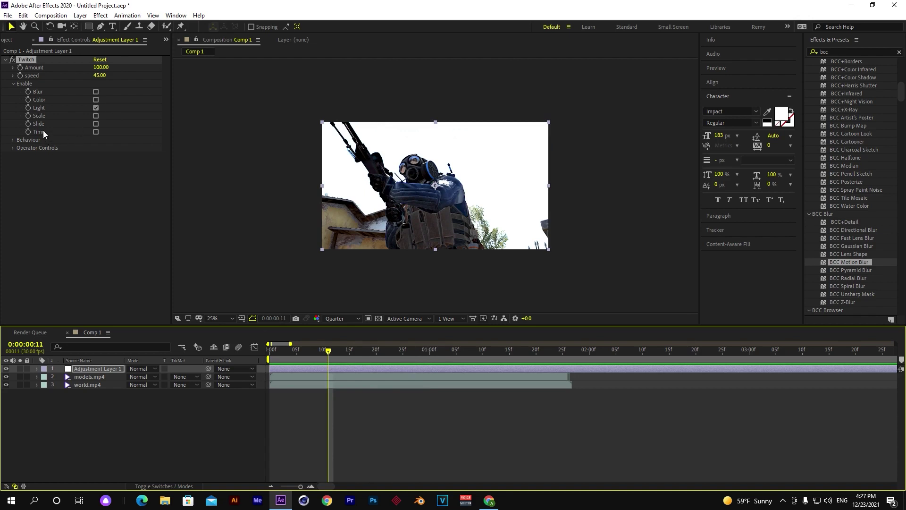
Switch off Light, try Time then disable it, and expand Behaviour and Operator Controls.
left_click(94, 108)
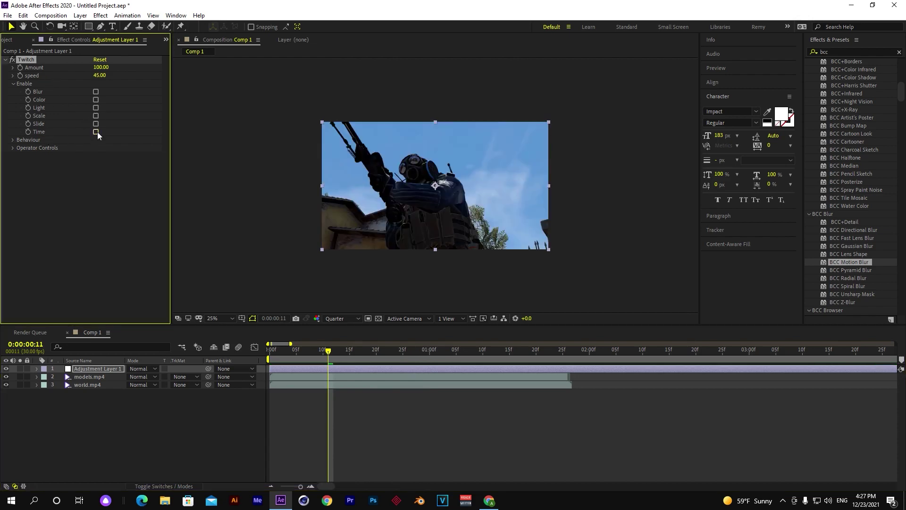
left_click(96, 131)
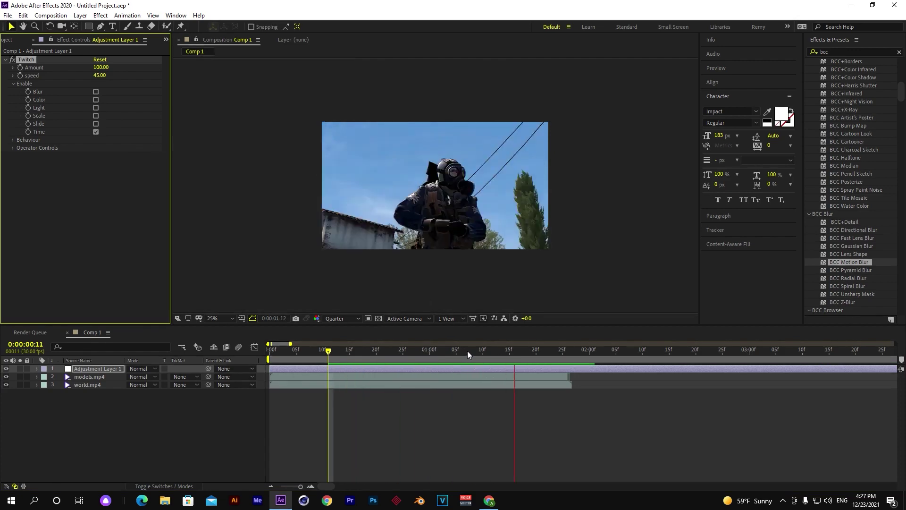
left_click_drag(509, 352, 323, 349)
left_click(96, 131)
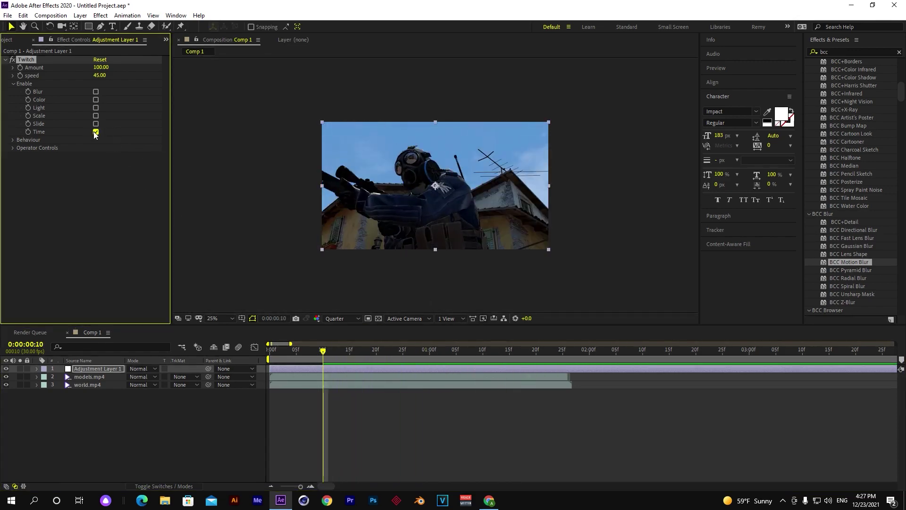
left_click(13, 141)
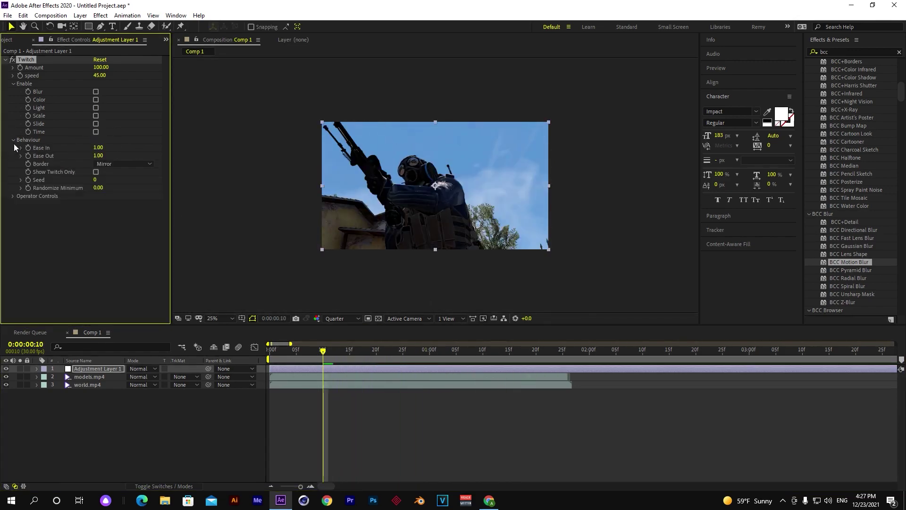
left_click(12, 196)
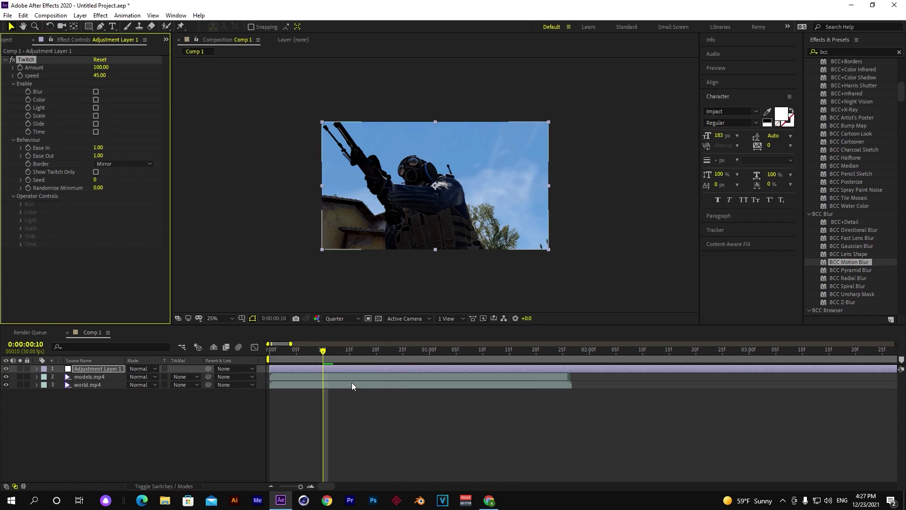
left_click(354, 397)
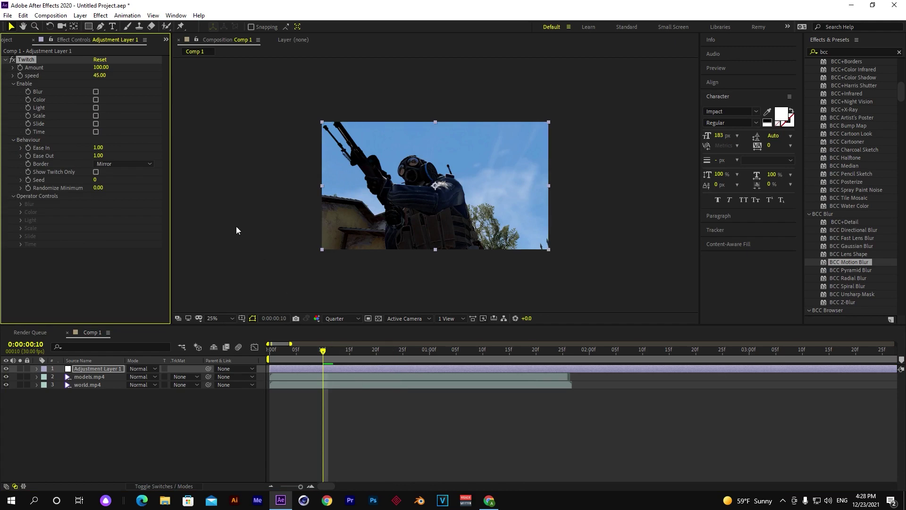
At frame 12, apply omino diffusion to the adjustment layer and trim it to one frame.
key("period")
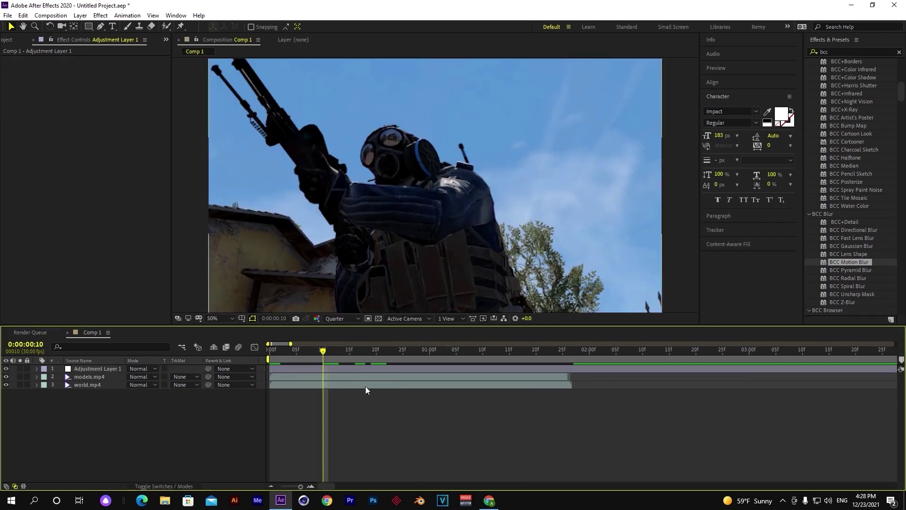
mouse_move(339, 361)
left_mouse_down()
mouse_move(449, 361)
mouse_move(335, 361)
left_mouse_up()
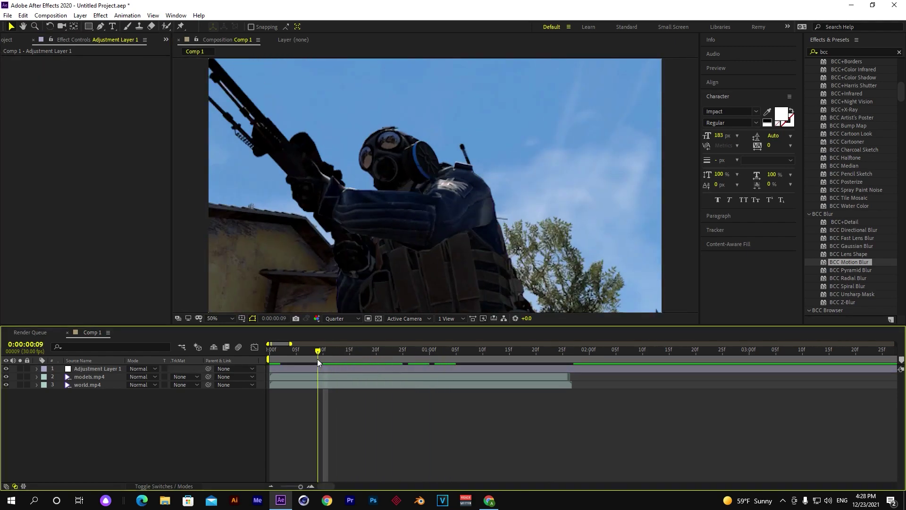
left_click(338, 369)
key("ctrl+space")
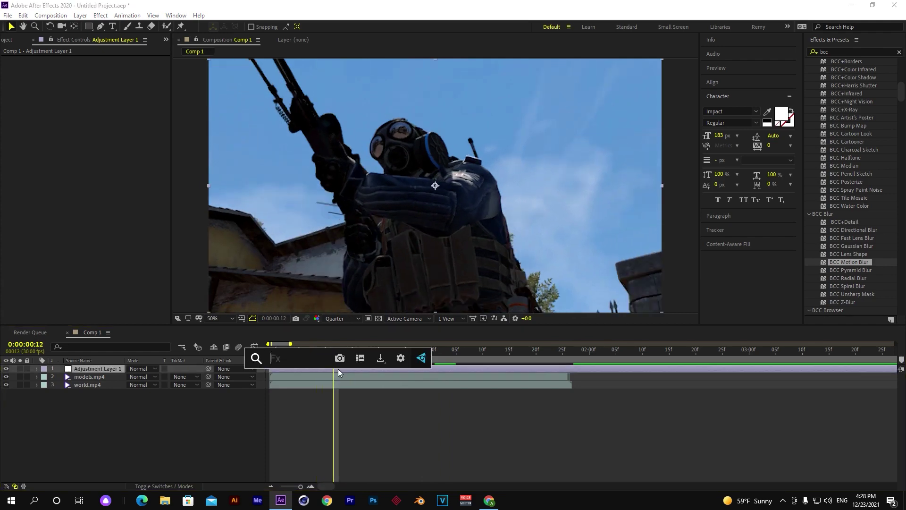
type("omi")
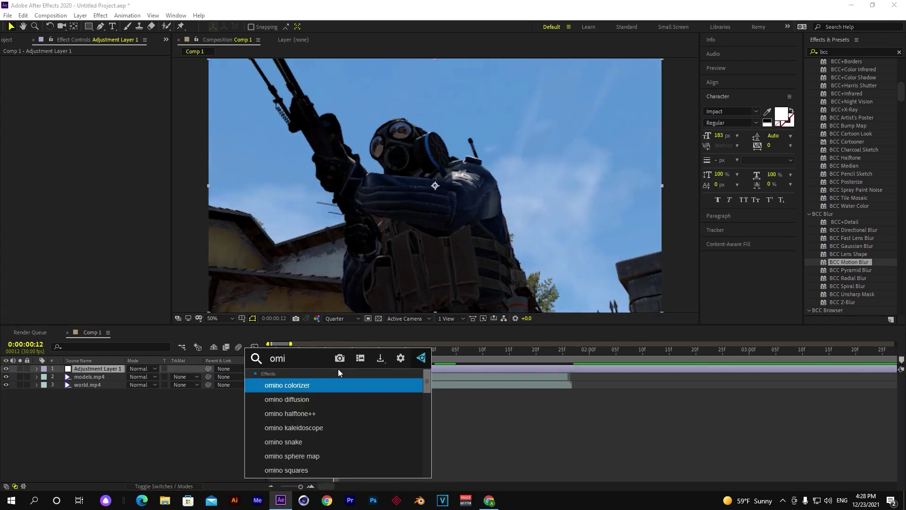
left_click(305, 397)
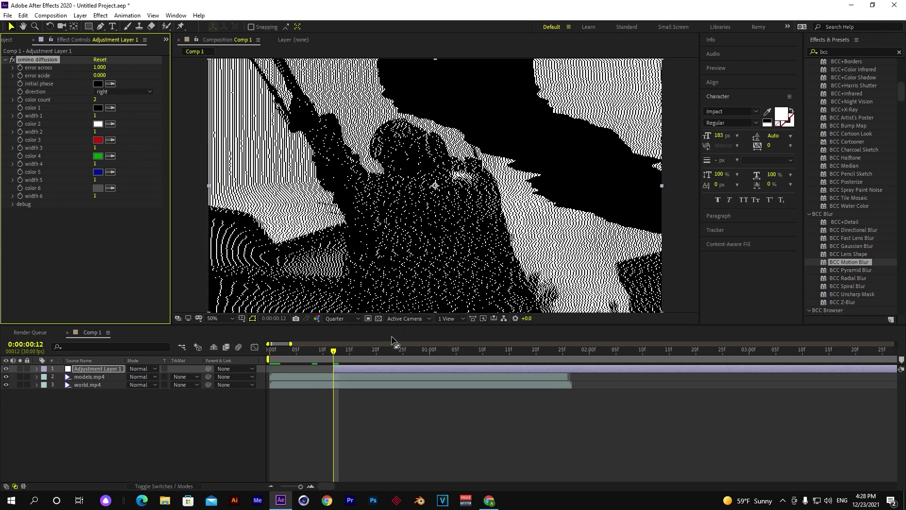
left_click(340, 353)
key("alt+bracketright")
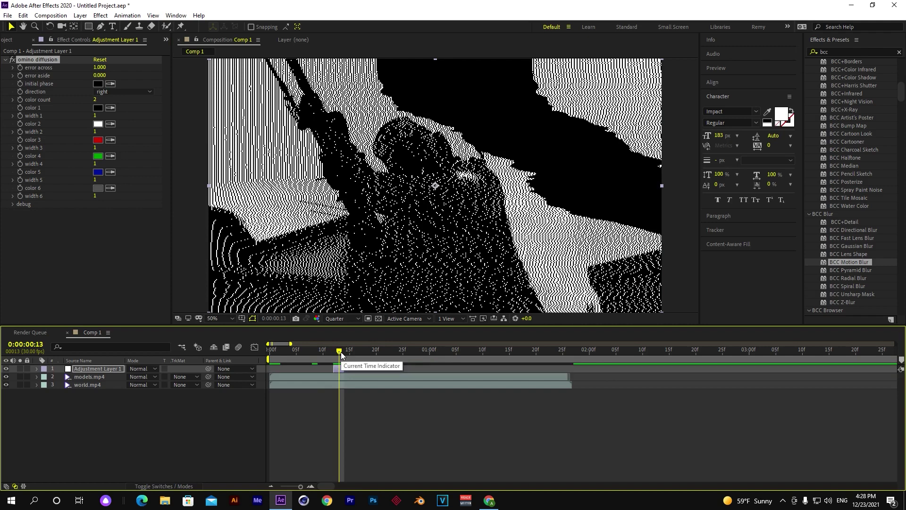
left_click_drag(327, 356, 332, 356)
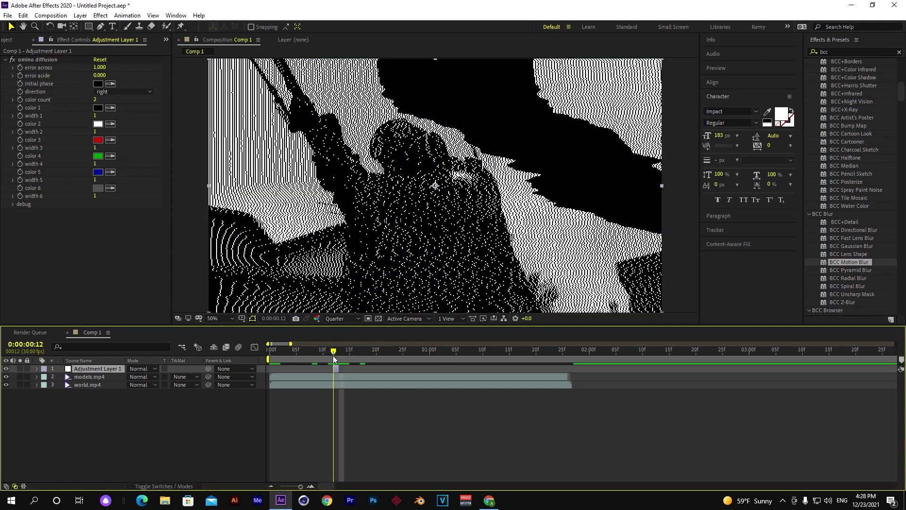
Duplicate the glitch layer twice with offset copies, one copy's Error across at 0.660.
key("ctrl+d")
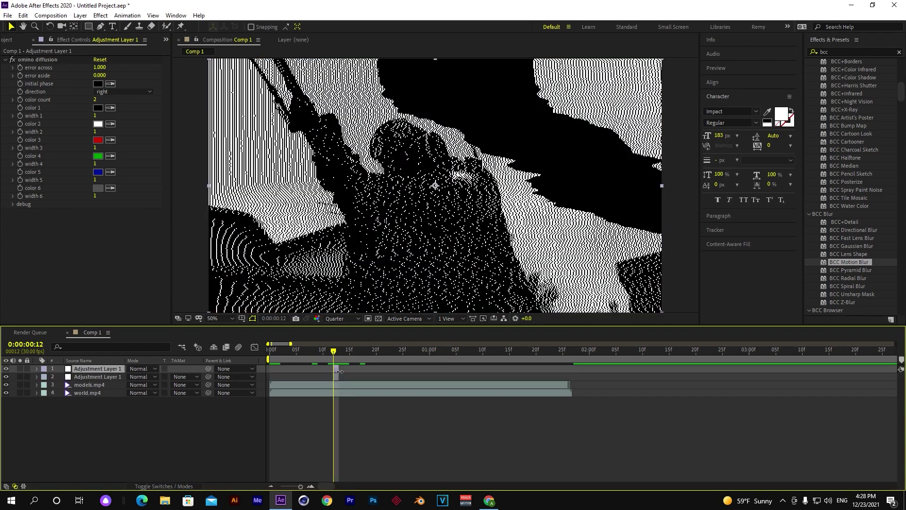
mouse_move(344, 369)
left_mouse_down()
mouse_move(353, 370)
mouse_move(344, 350)
left_mouse_up()
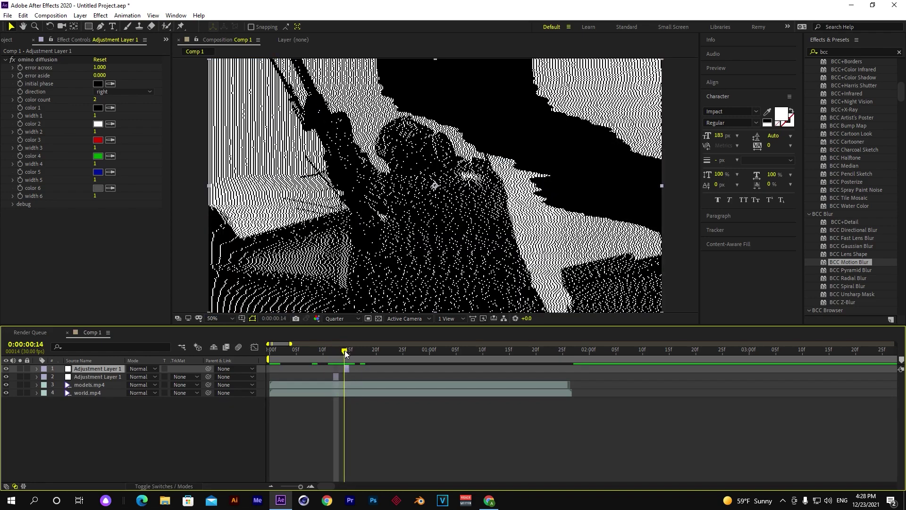
left_click_drag(100, 67, 87, 71)
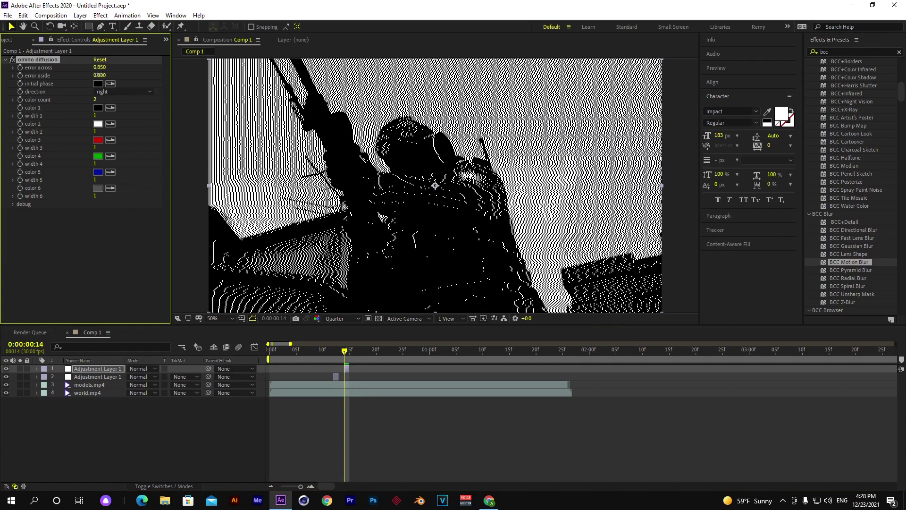
left_click_drag(351, 362, 333, 355)
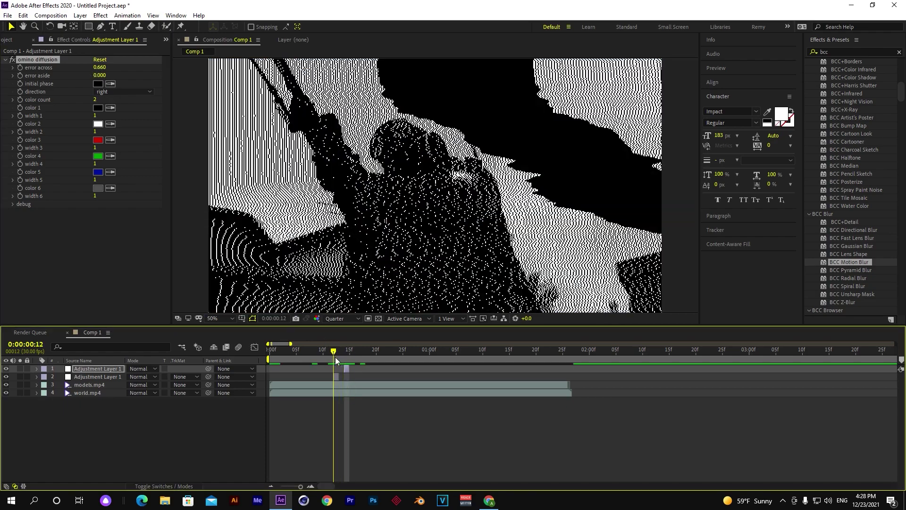
left_click(342, 377)
key("ctrl+d")
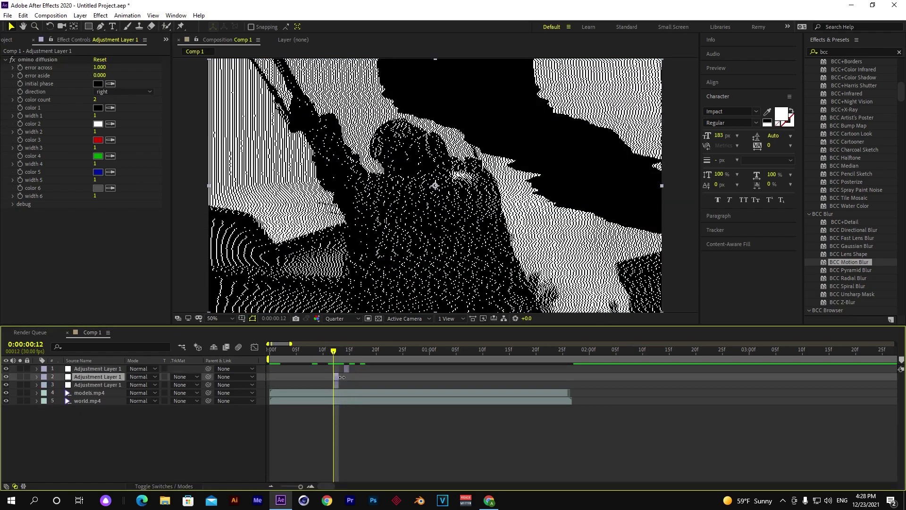
key("Page_Up")
left_click_drag(335, 377, 331, 377)
Apply omino colorizer to the second one-frame glitch layer.
left_click(60, 61)
key("Delete")
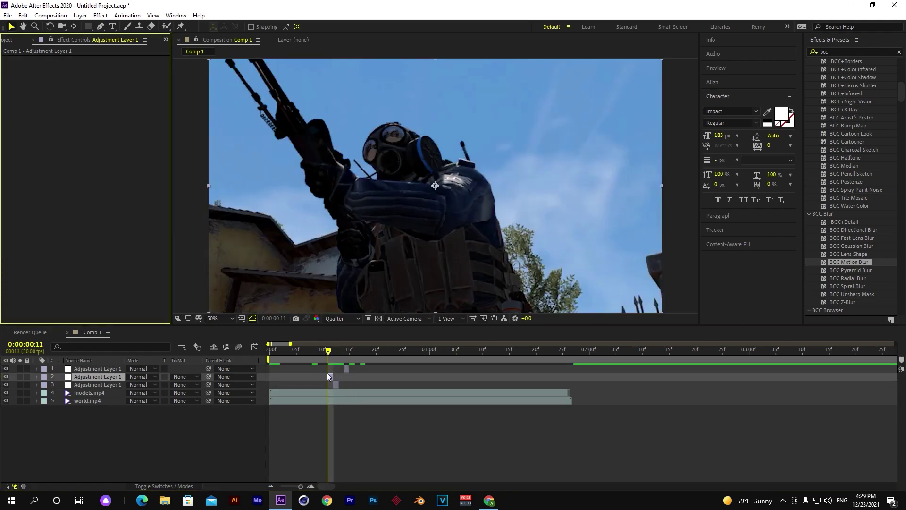
key("ctrl+space")
type("omid")
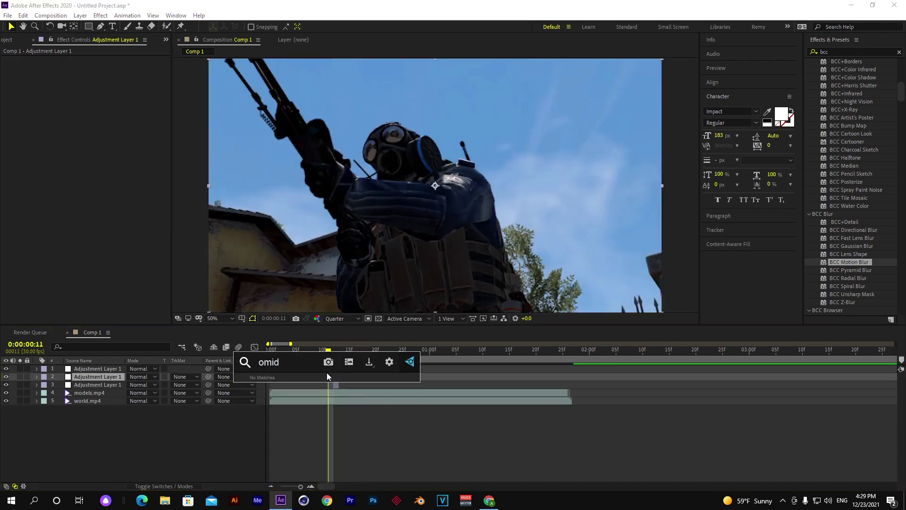
key("BackSpace")
key("BackSpace")
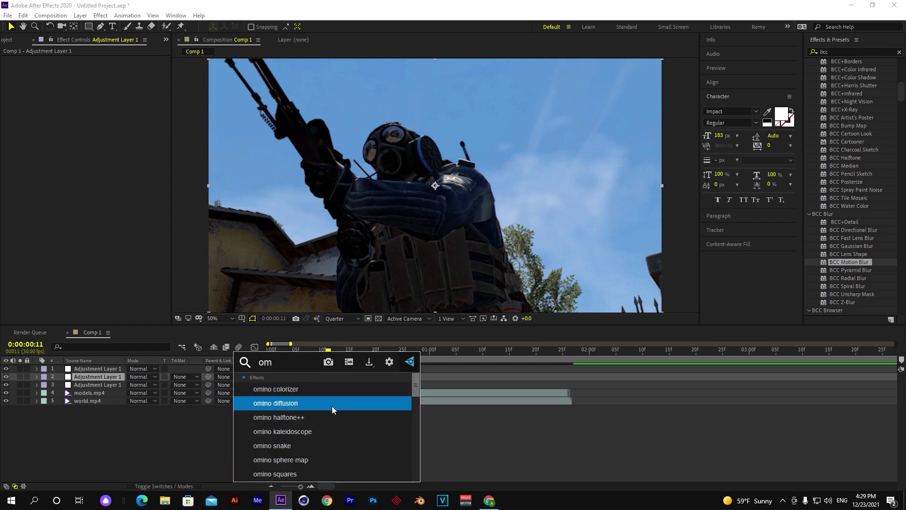
left_click(349, 388)
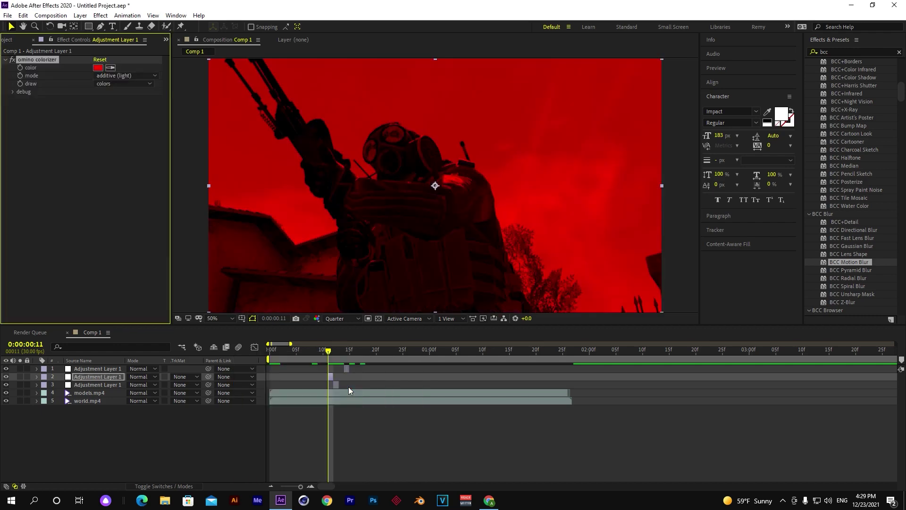
Set the colorizer tint to magenta (FF00FC) and preview the glitch frames from frame 8.
left_click(98, 68)
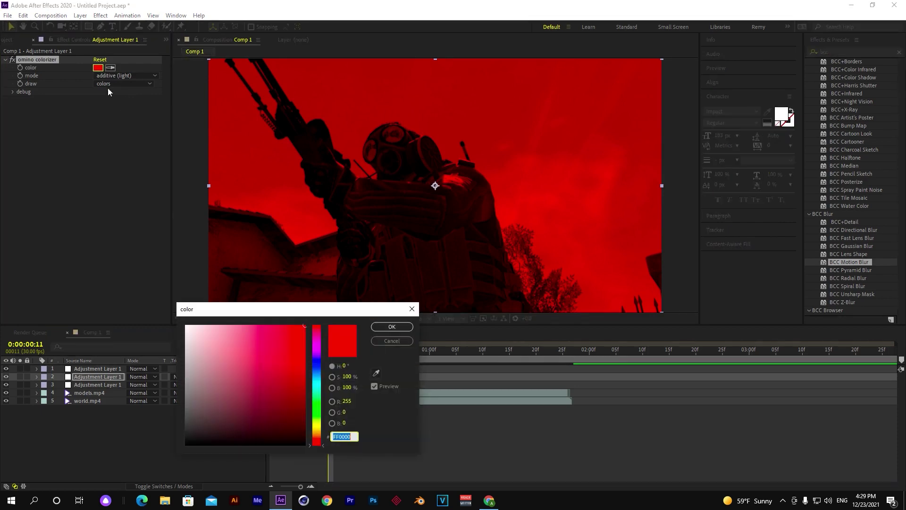
left_click(316, 384)
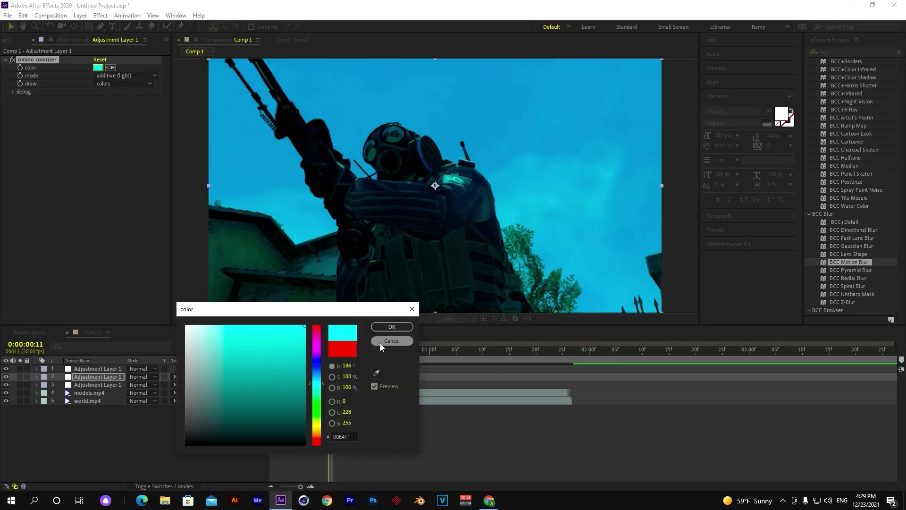
left_click(318, 345)
left_click(396, 329)
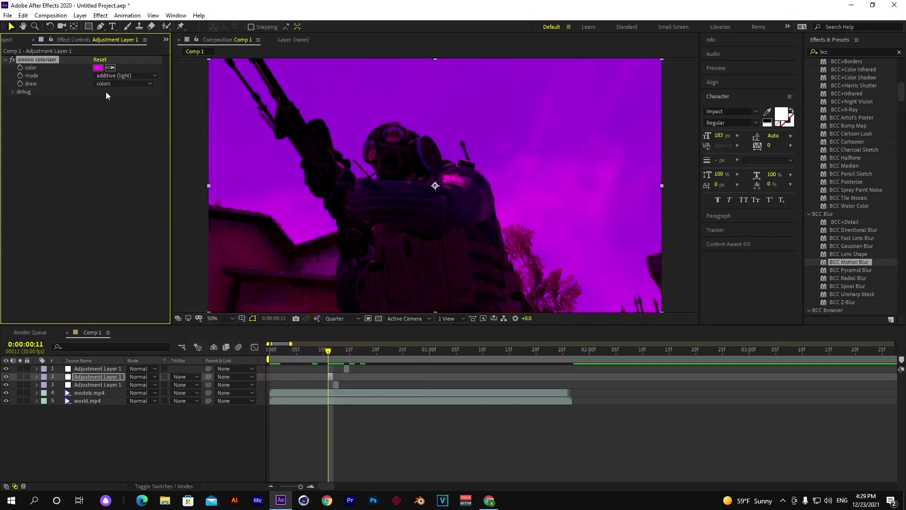
left_click(20, 92)
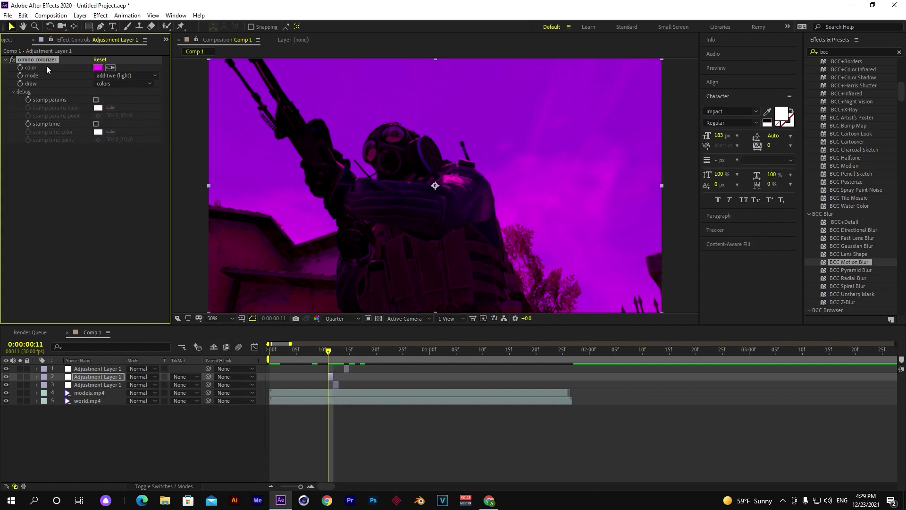
mouse_move(329, 350)
left_mouse_down()
mouse_move(360, 350)
mouse_move(318, 351)
mouse_move(341, 369)
left_mouse_up()
key("Page_Up")
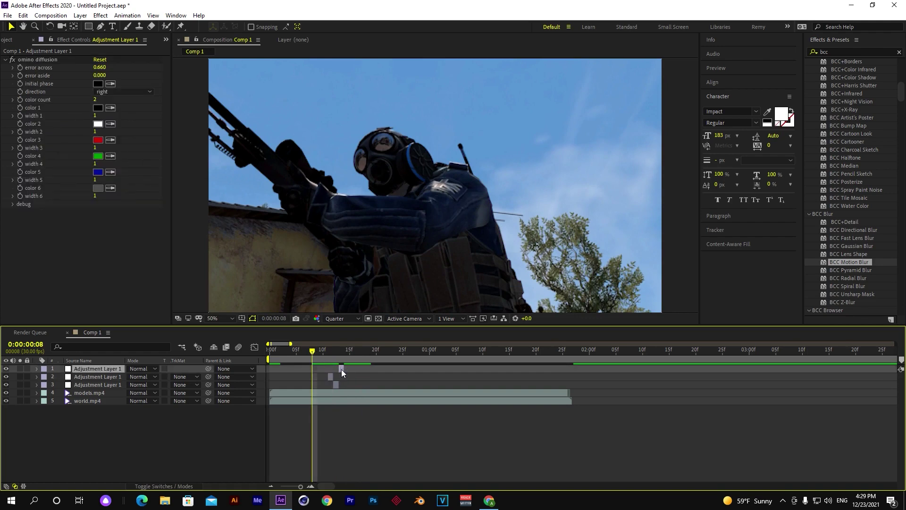
key("space")
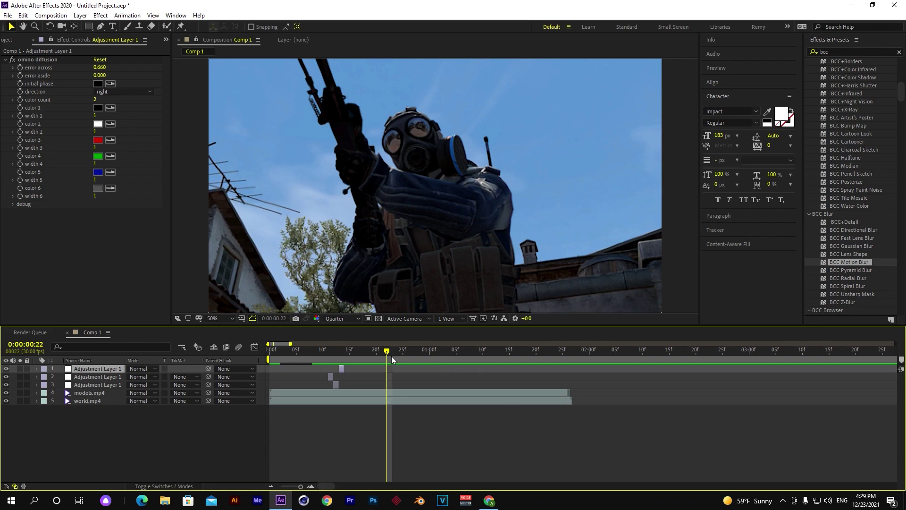
Add a new adjustment layer with Glitchify, trying a Color Glitch offset of 33 before disabling it.
right_click(381, 431)
mouse_move(425, 328)
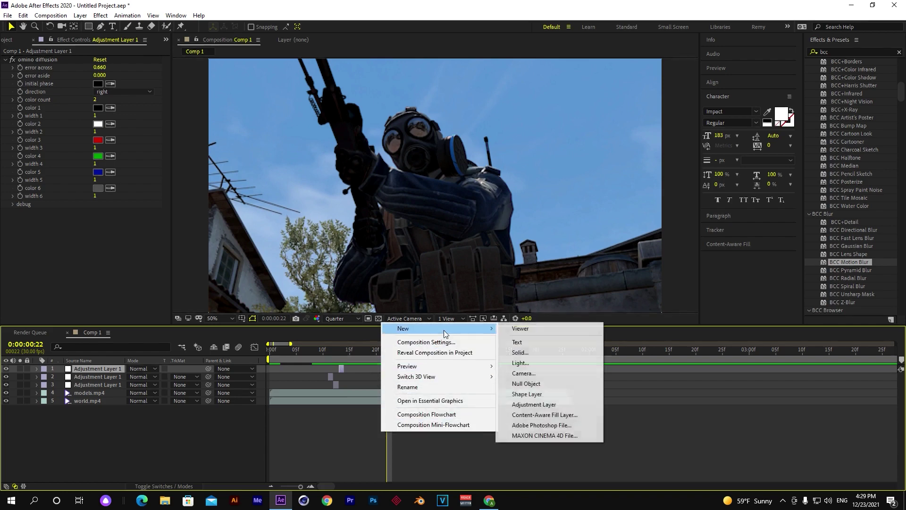
left_click(531, 405)
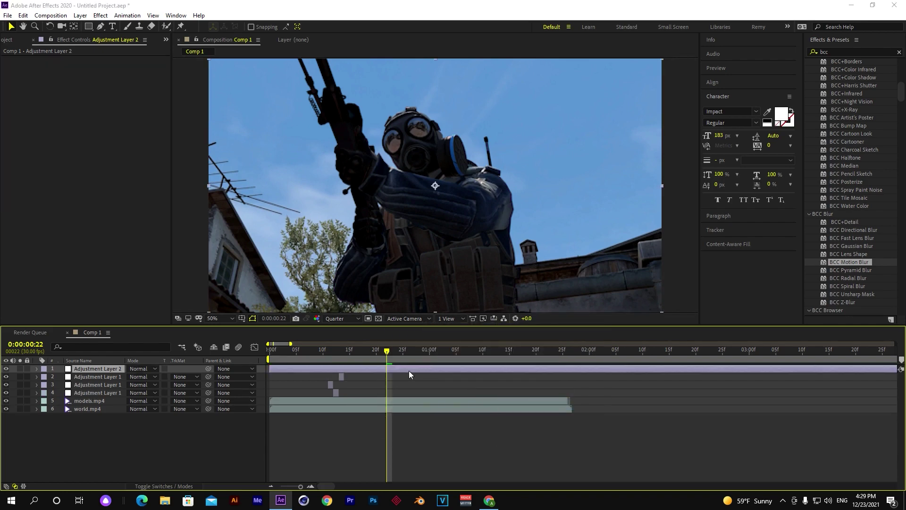
key("ctrl+space")
type("Gli")
key("Return")
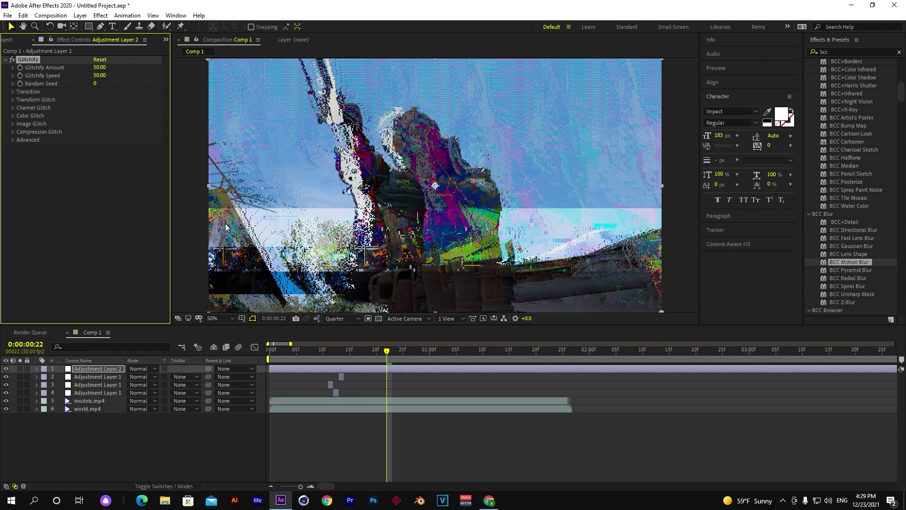
mouse_move(411, 352)
left_mouse_down()
mouse_move(471, 350)
mouse_move(398, 350)
left_mouse_up()
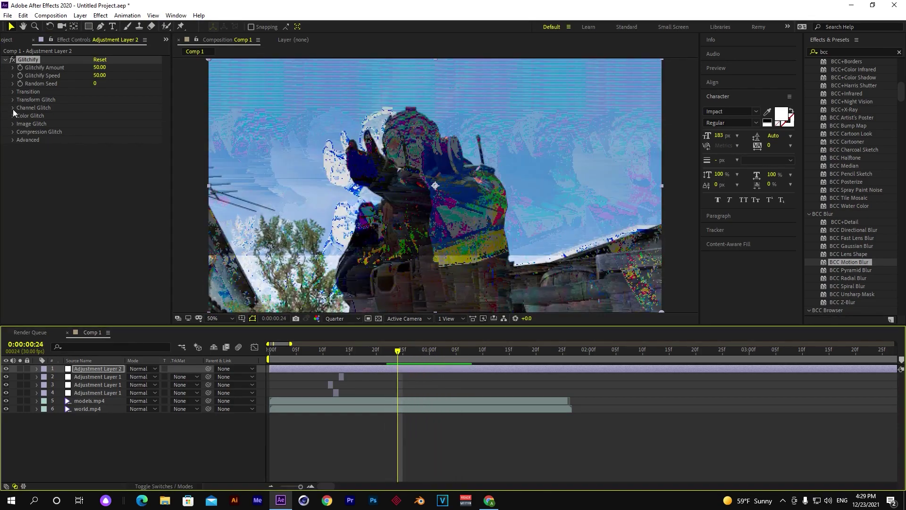
left_click(15, 115)
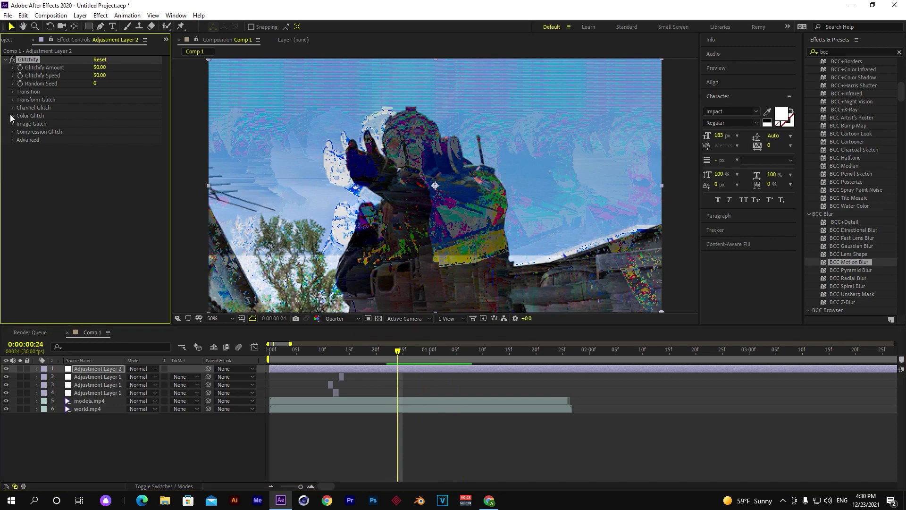
left_click_drag(99, 132, 125, 140)
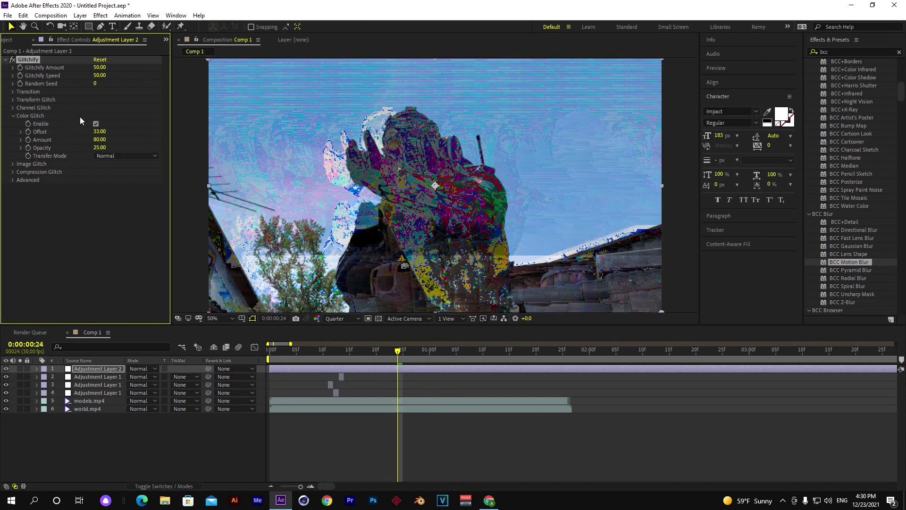
left_click(95, 124)
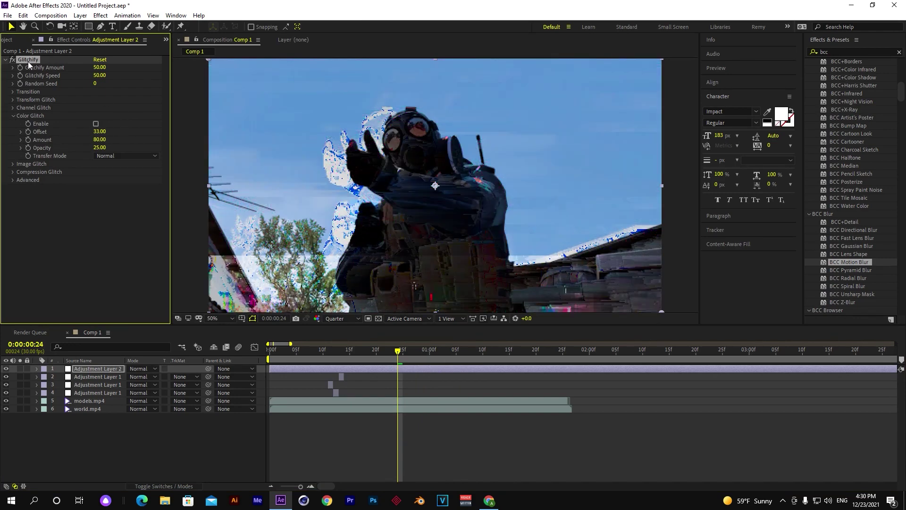
Delete Glitchify, its adjustment layer and Adjustment Layer 1's colorizer, then select models.mp4.
key("Delete")
left_click(406, 373)
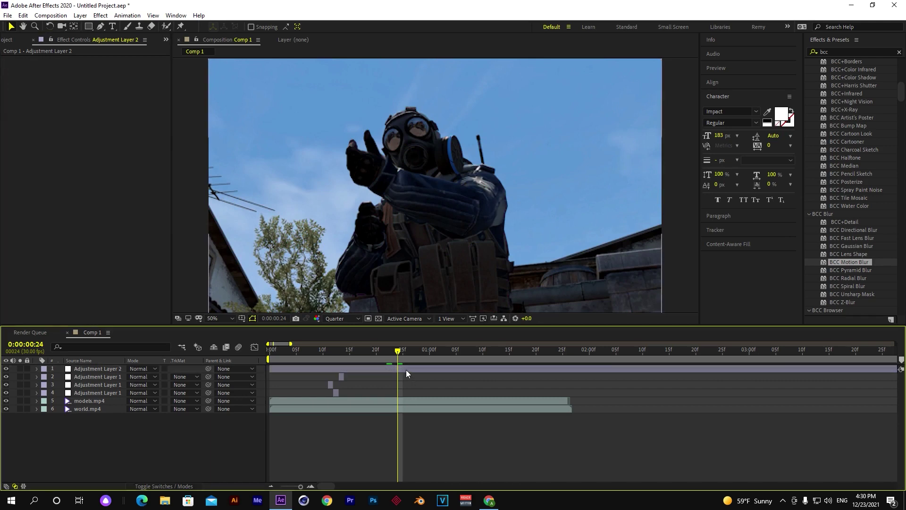
key("Delete")
left_click(38, 59)
key("Delete")
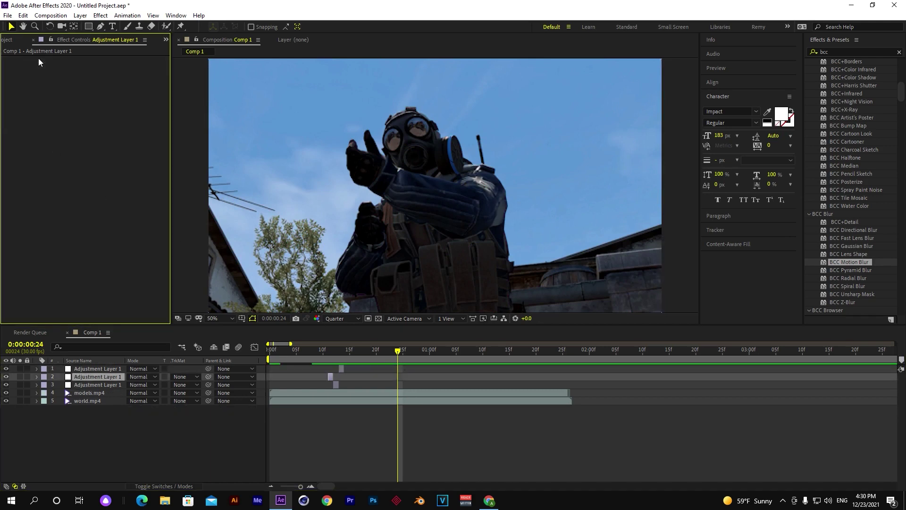
left_click(406, 393)
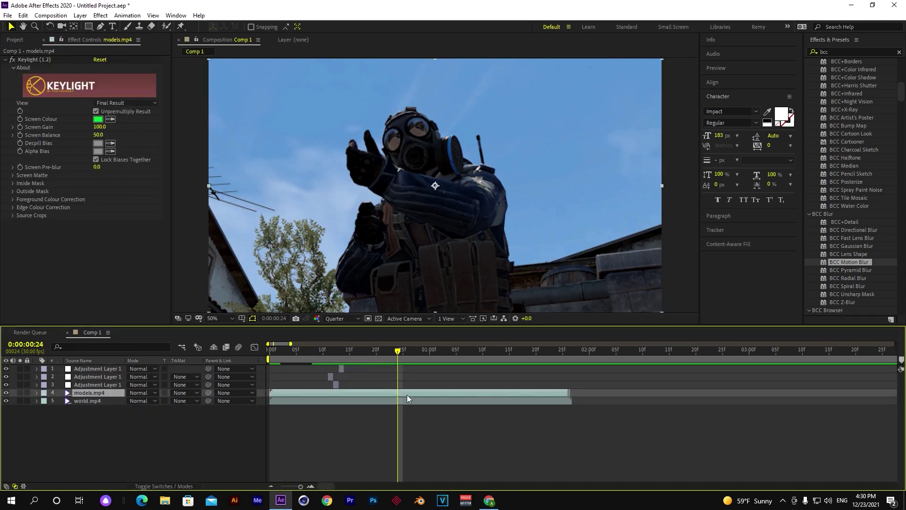
Keyframe models.mp4 Scale at 100% at 0:00:00:24 and enlarged at 0:00:01:01.
key("s")
left_click(61, 400)
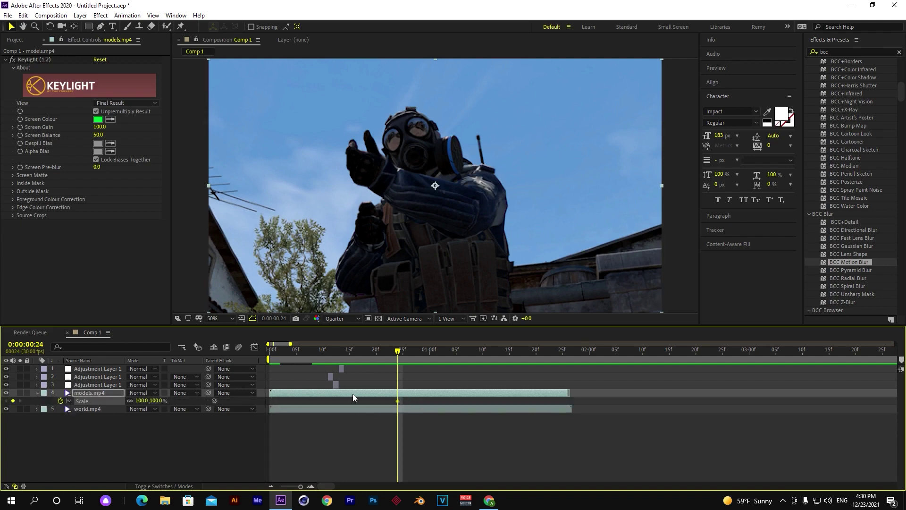
left_click(434, 353)
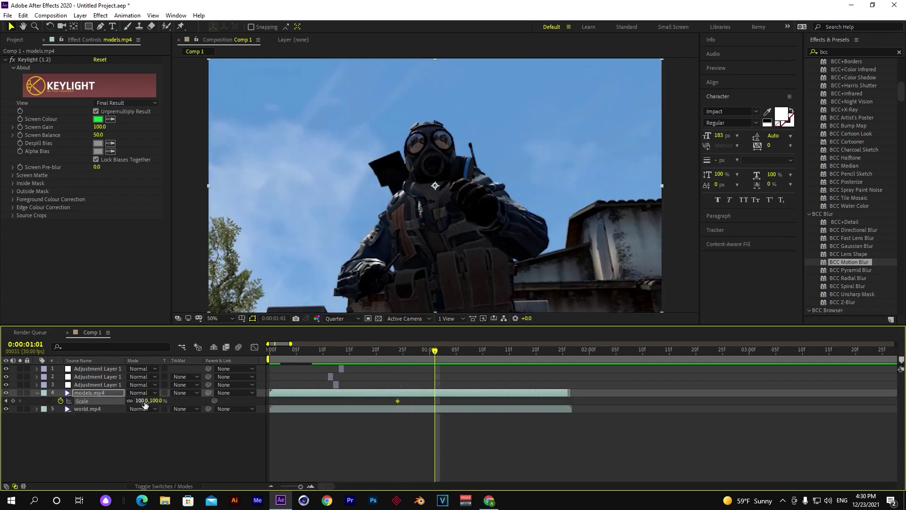
left_click_drag(141, 401, 170, 401)
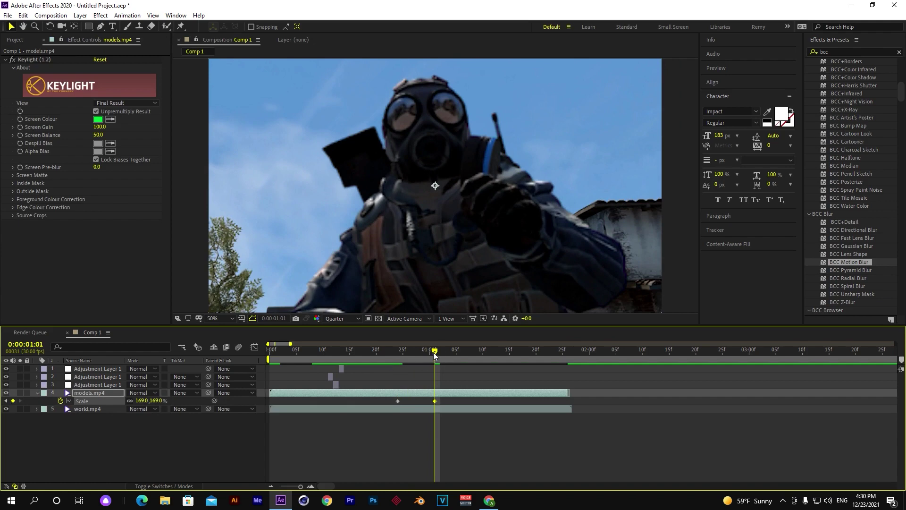
left_click(398, 361)
left_click(423, 356)
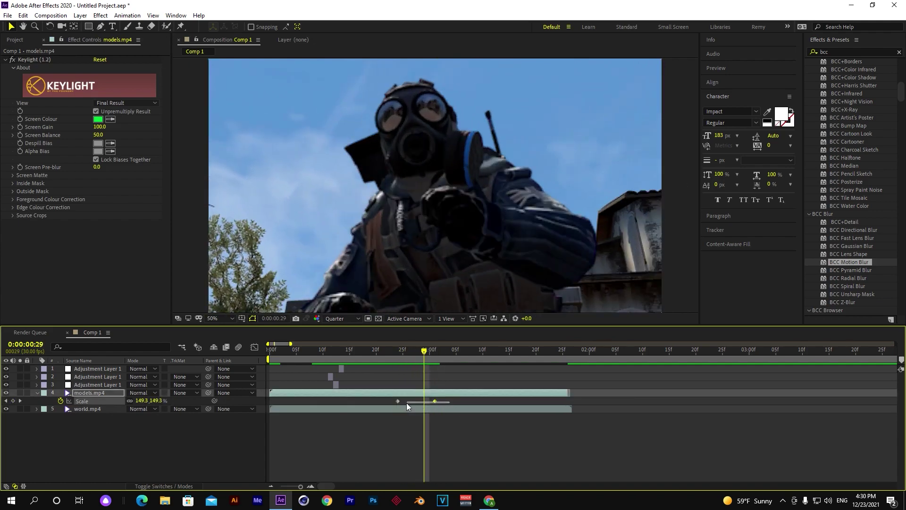
Ease both Scale keyframes and sharpen the ramp into the end in the Graph Editor.
key("F9")
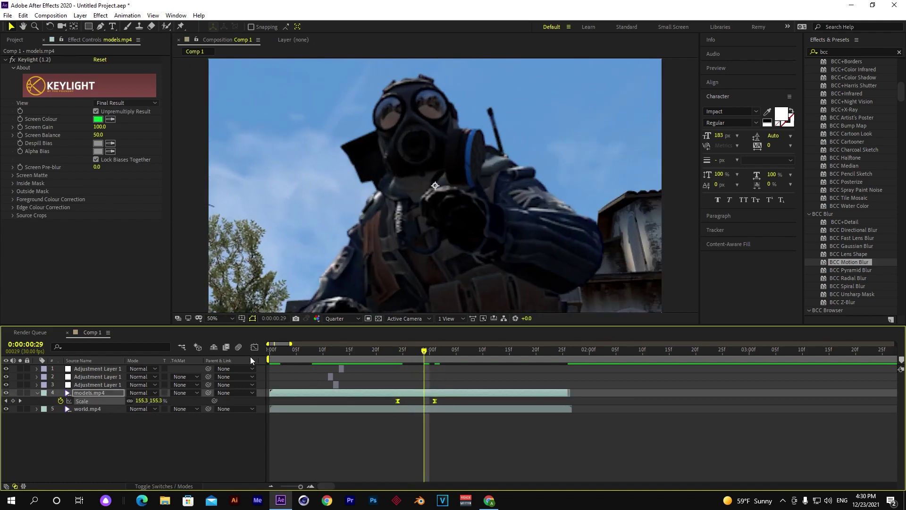
left_click(255, 347)
left_click_drag(404, 460, 422, 460)
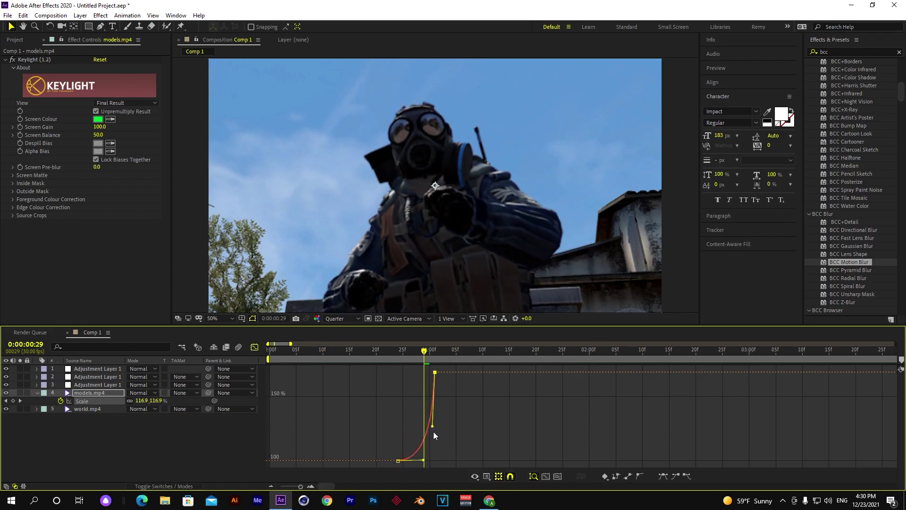
left_click_drag(428, 377, 430, 454)
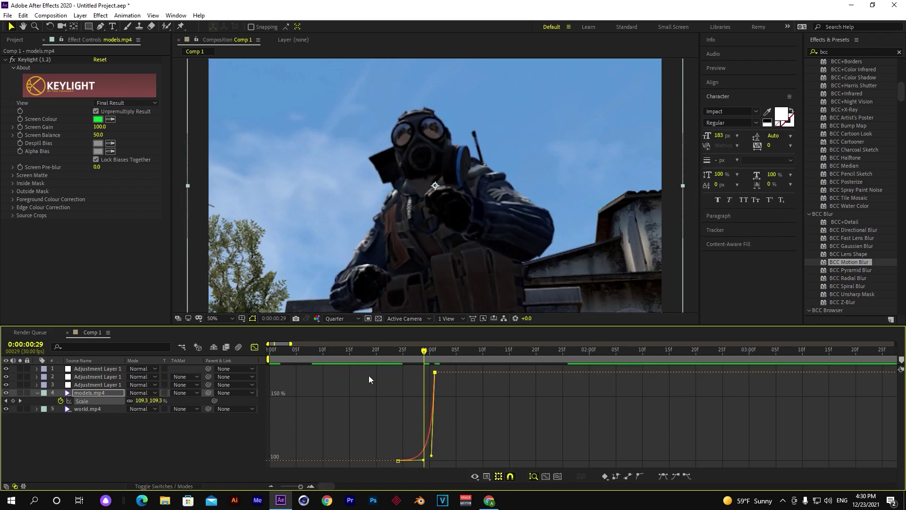
left_click(253, 348)
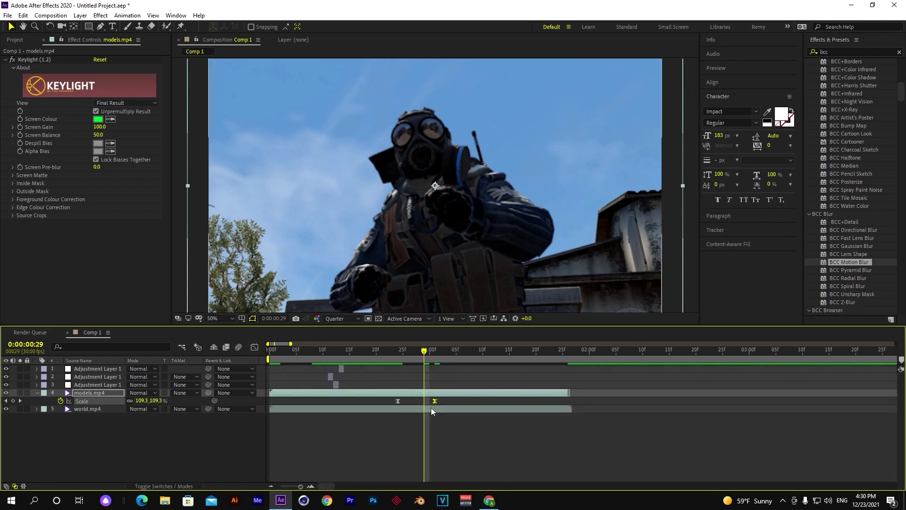
left_click_drag(445, 350, 424, 350)
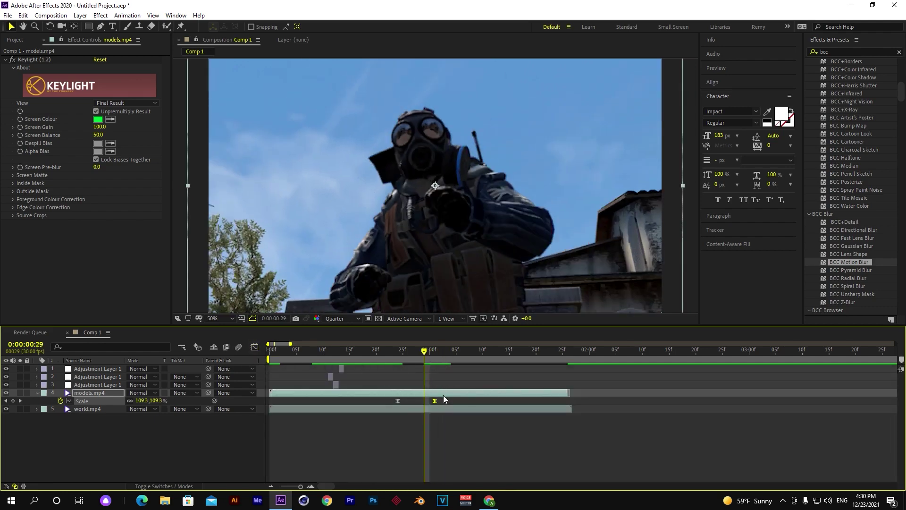
Remove then restore the end Scale keyframe and select both keyframes.
key("k")
key("Delete")
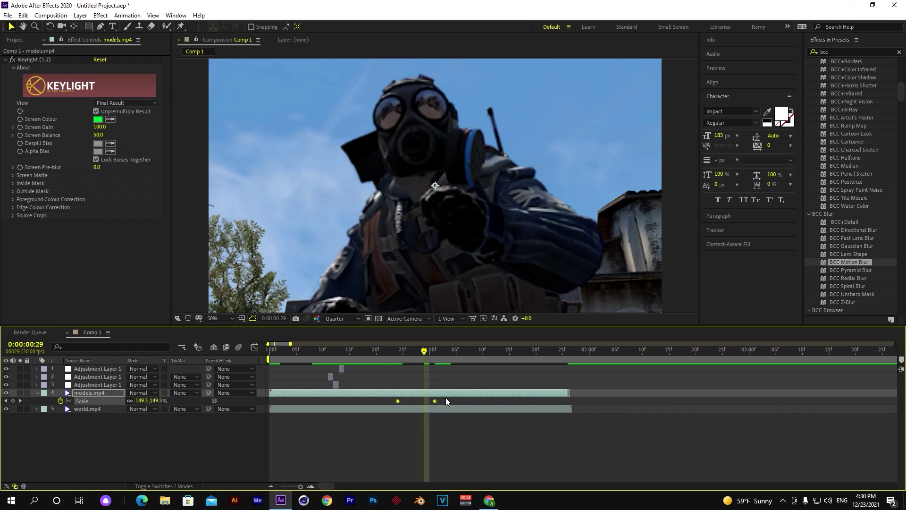
key("ctrl+z")
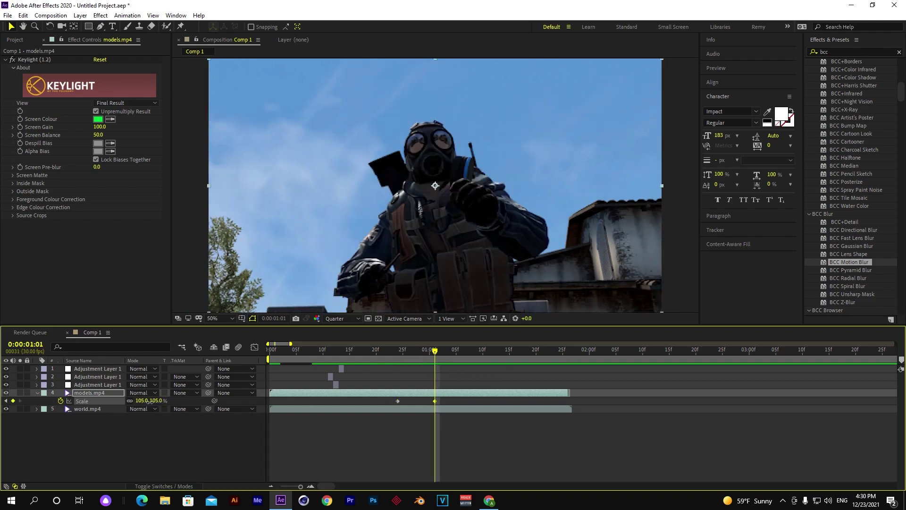
left_click_drag(432, 403, 385, 403)
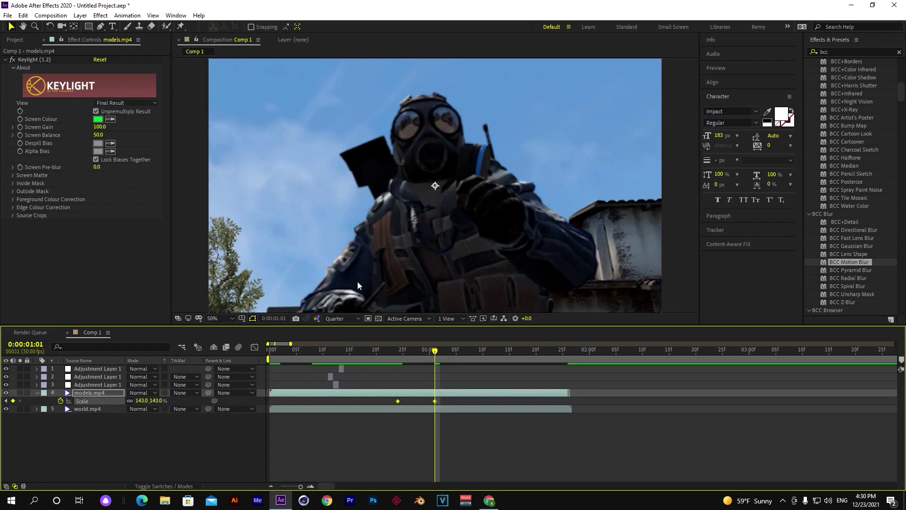
Open the Flow extension, dock its panel, and dismiss its help, update and analytics prompts.
left_click(176, 15)
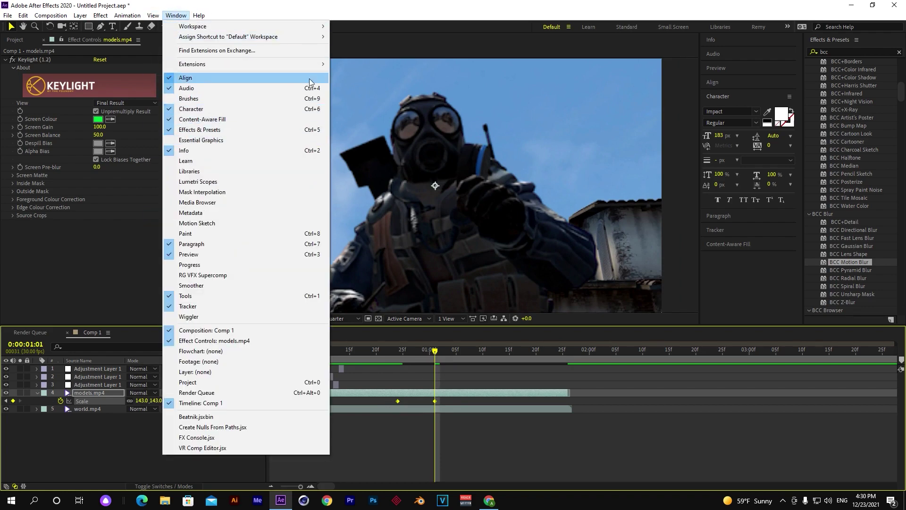
mouse_move(310, 64)
left_click(369, 86)
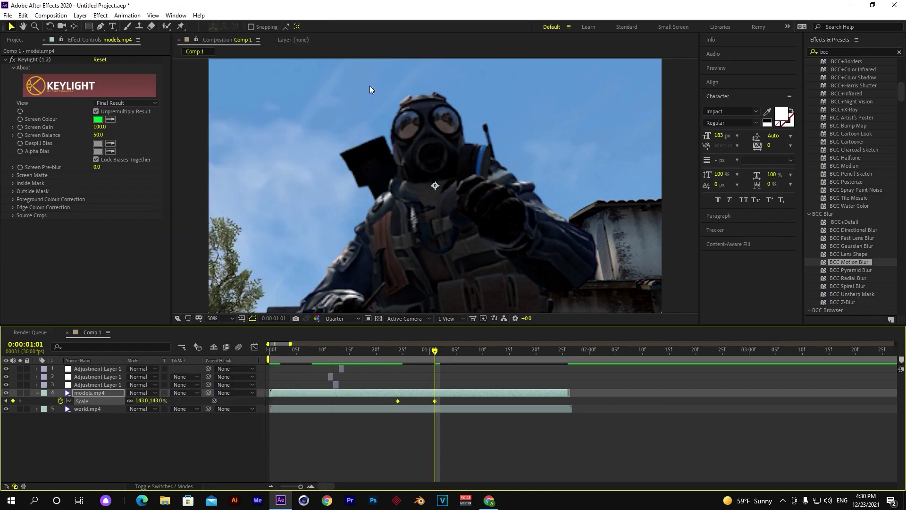
left_click_drag(174, 63, 672, 97)
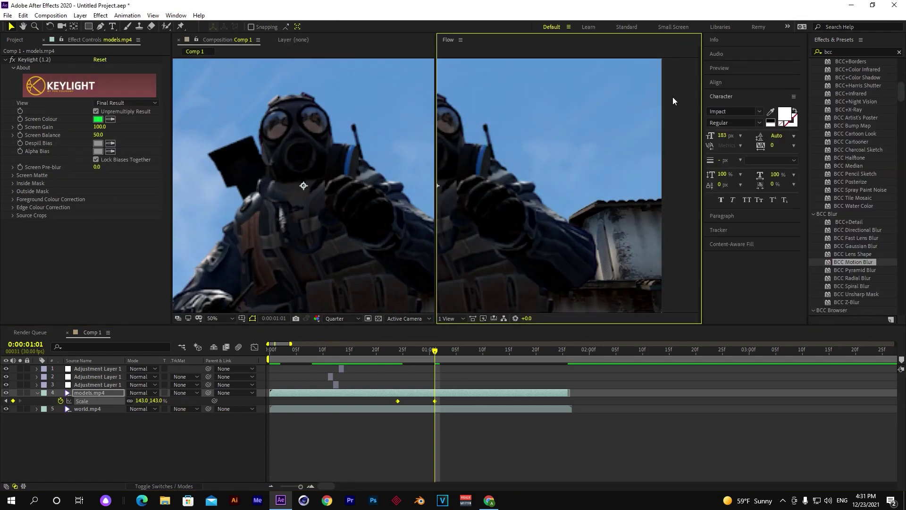
left_click_drag(440, 97, 613, 116)
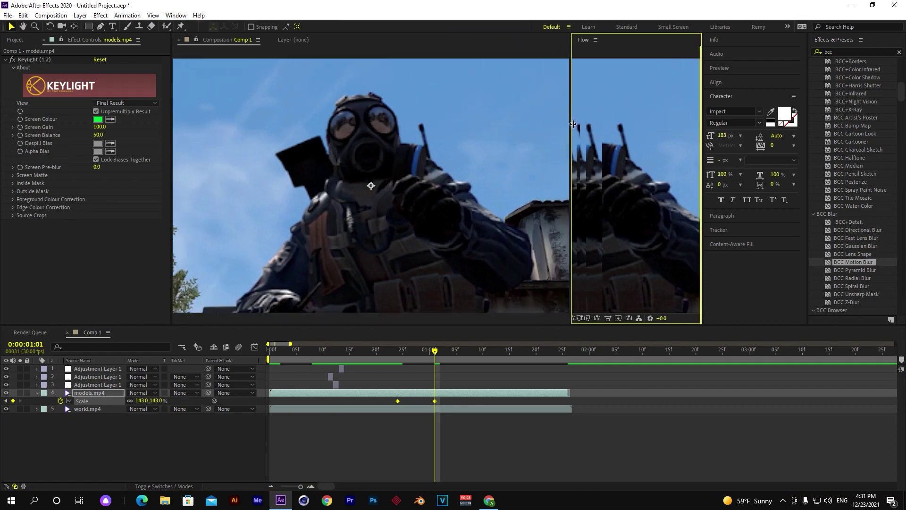
left_click(573, 174)
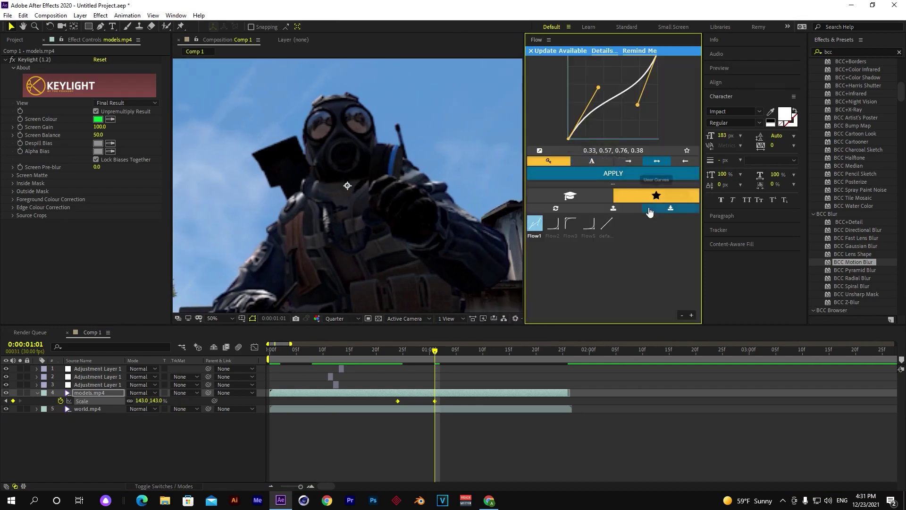
left_click(530, 50)
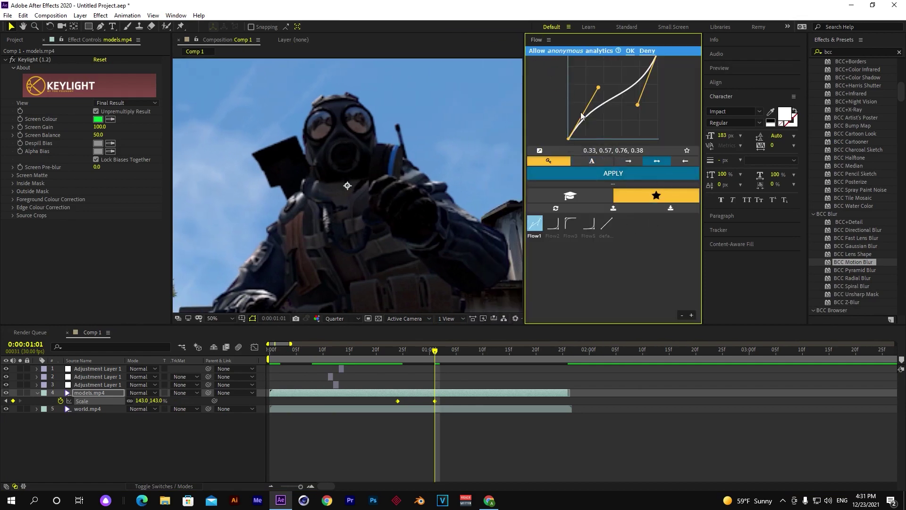
left_click(629, 50)
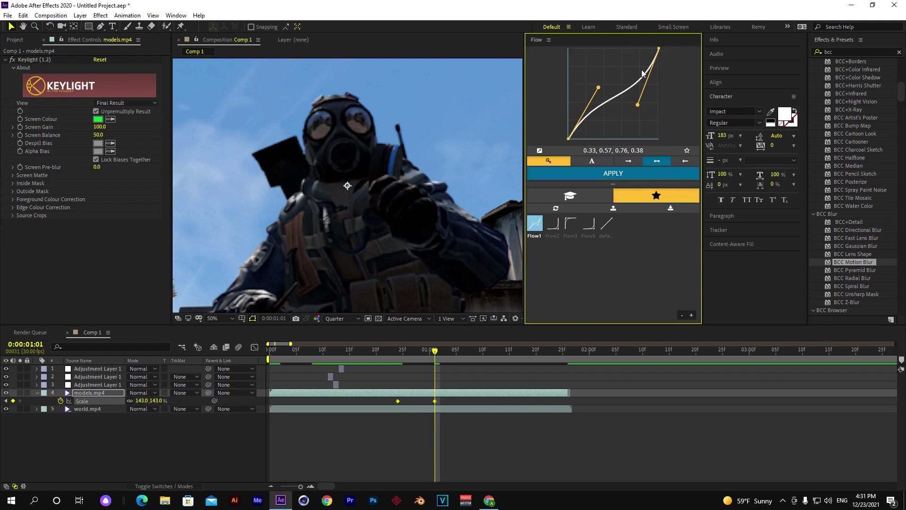
Apply Flow's quint preset (0.84, 0.00, 0.16, 1.00) to the models.mp4 Scale keyframes.
left_click(567, 208)
left_click(609, 228)
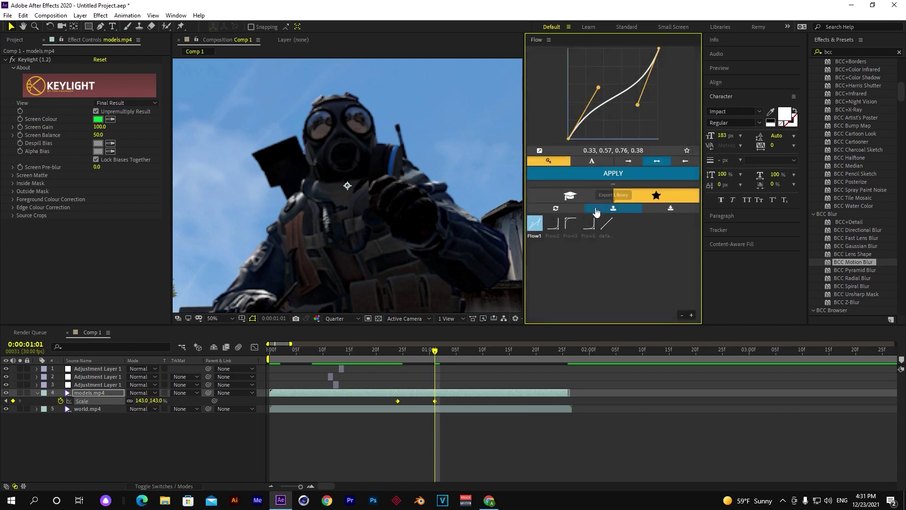
left_click(570, 195)
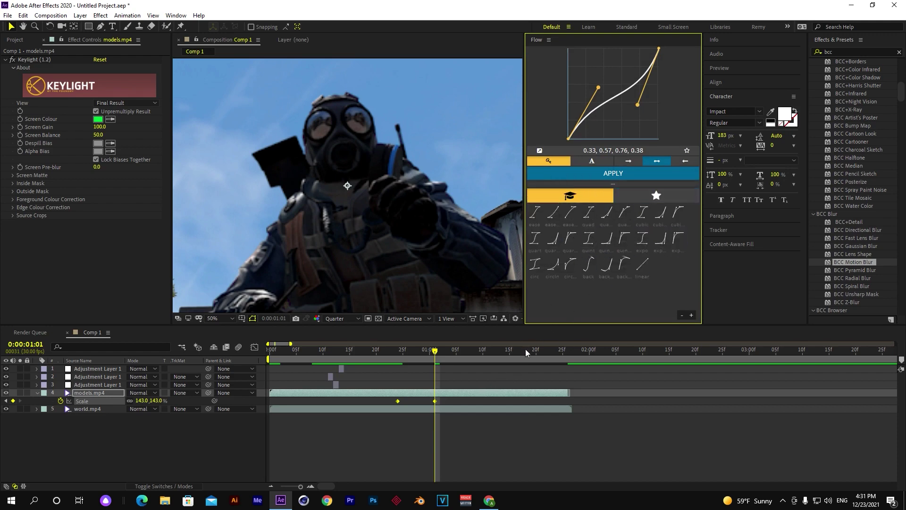
left_click(589, 238)
left_click(628, 175)
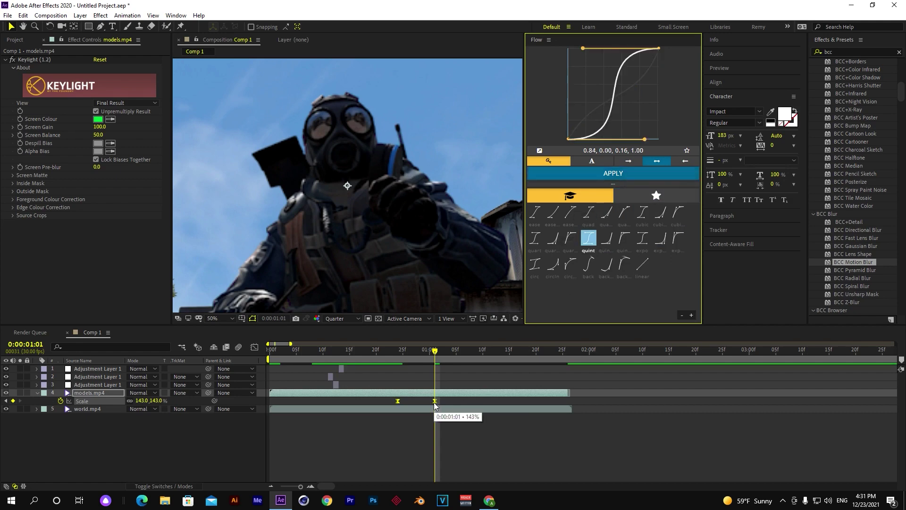
Apply the saved Flow3 ease to the models.mp4 Scale keyframes.
left_click(254, 346)
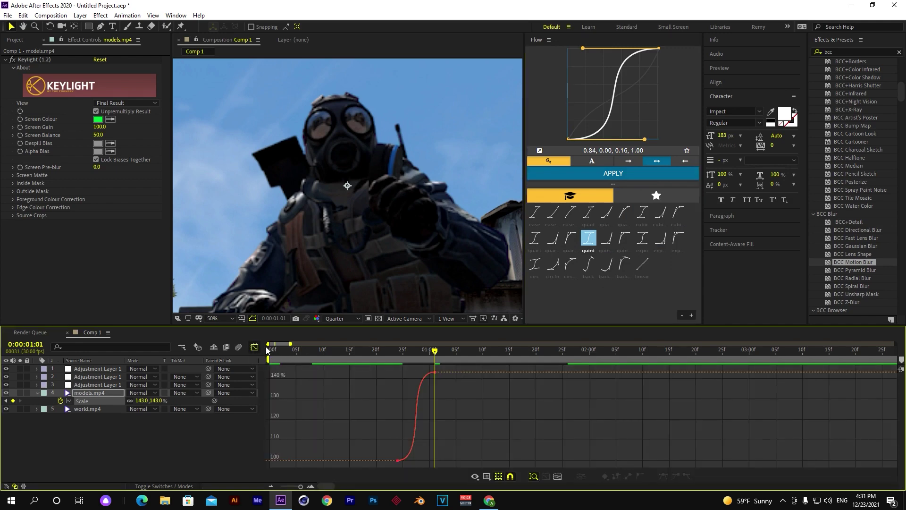
left_click(256, 348)
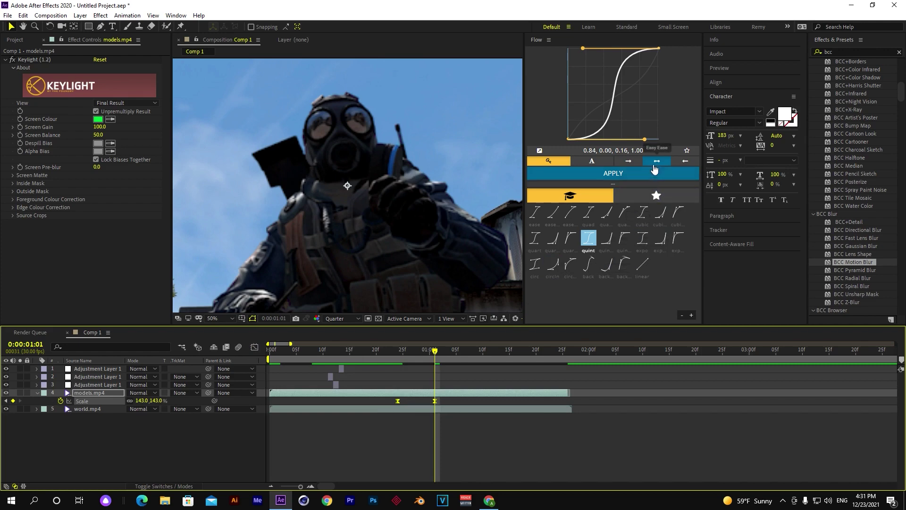
left_click(639, 198)
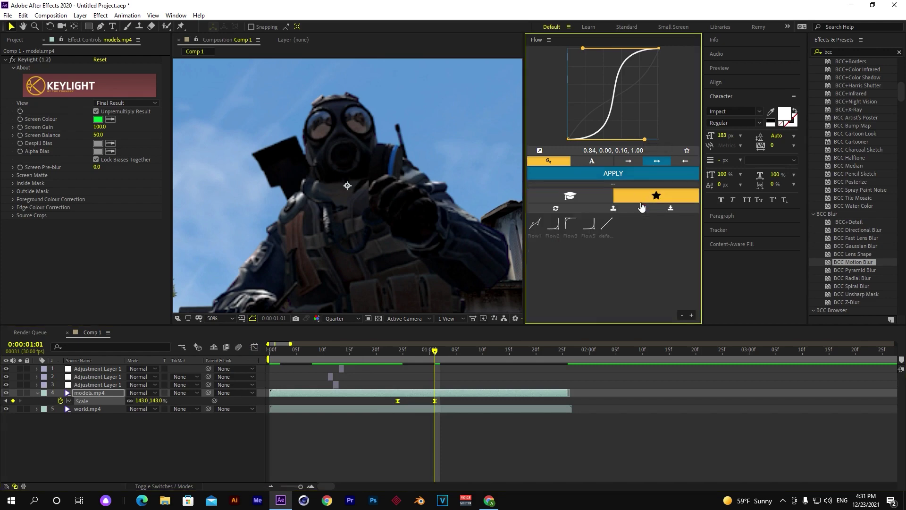
left_click(575, 230)
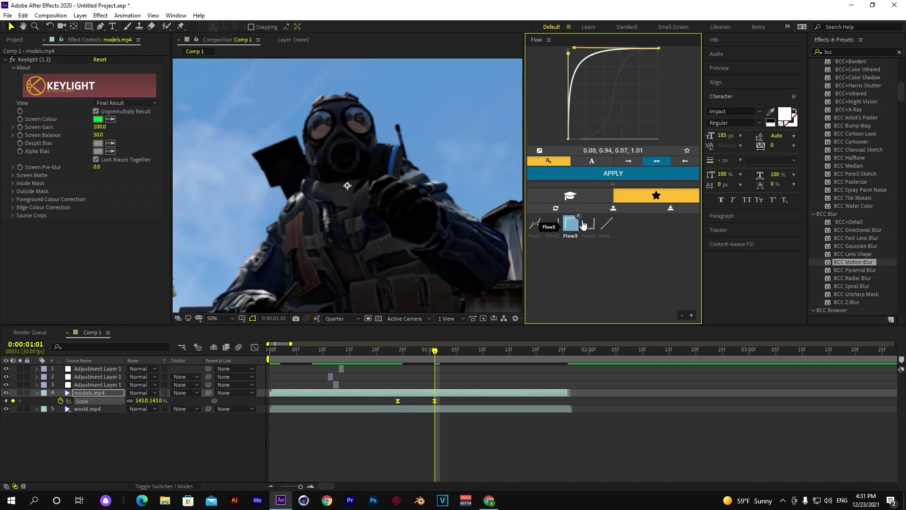
left_click(609, 174)
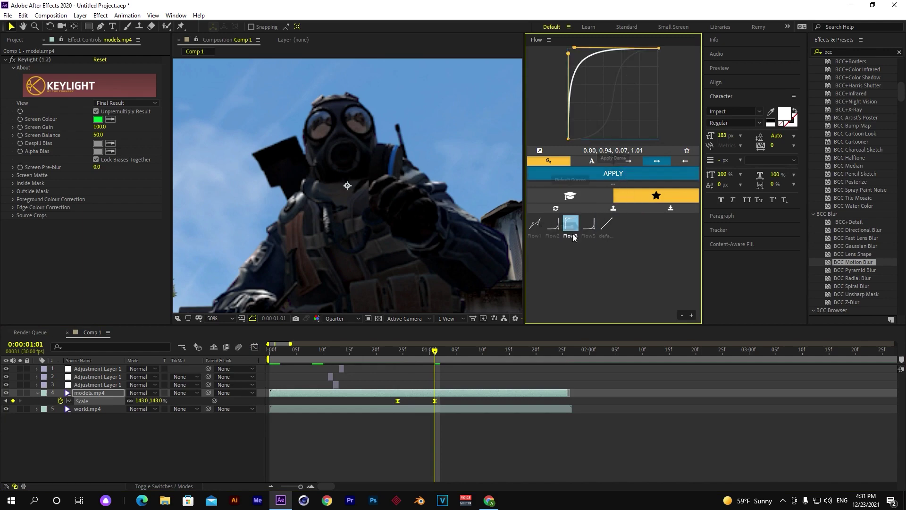
Steepen the Scale curve's bezier handle toward 140% in the Graph Editor, then return to layer bars.
left_click(254, 347)
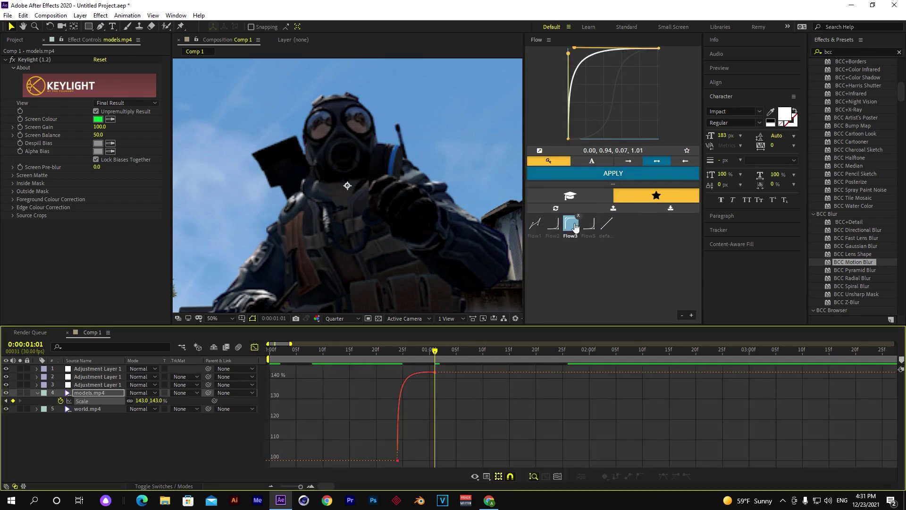
mouse_move(437, 374)
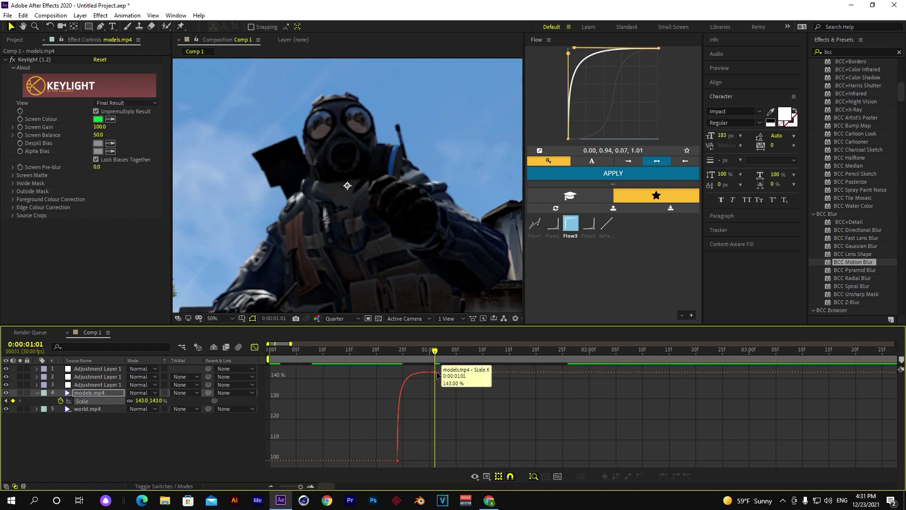
mouse_move(435, 352)
left_mouse_down()
mouse_move(414, 351)
mouse_move(435, 352)
left_mouse_up()
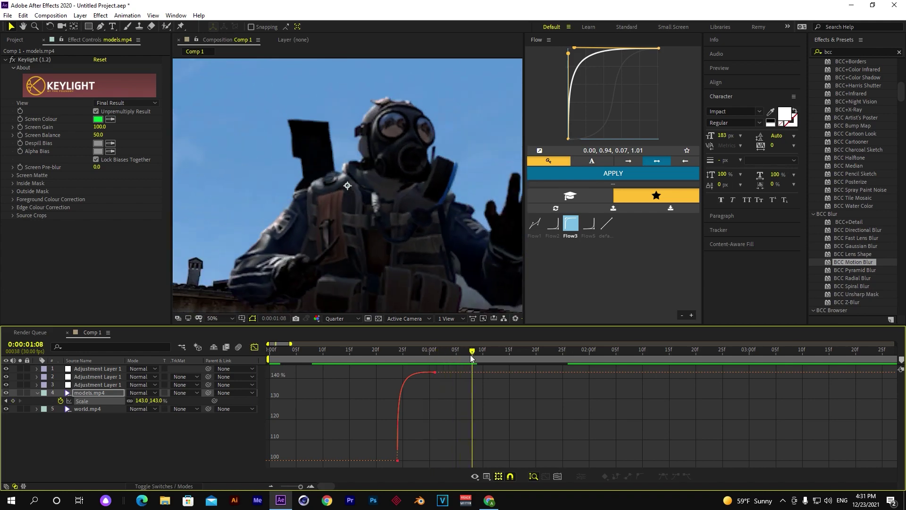
left_click_drag(435, 351, 382, 358)
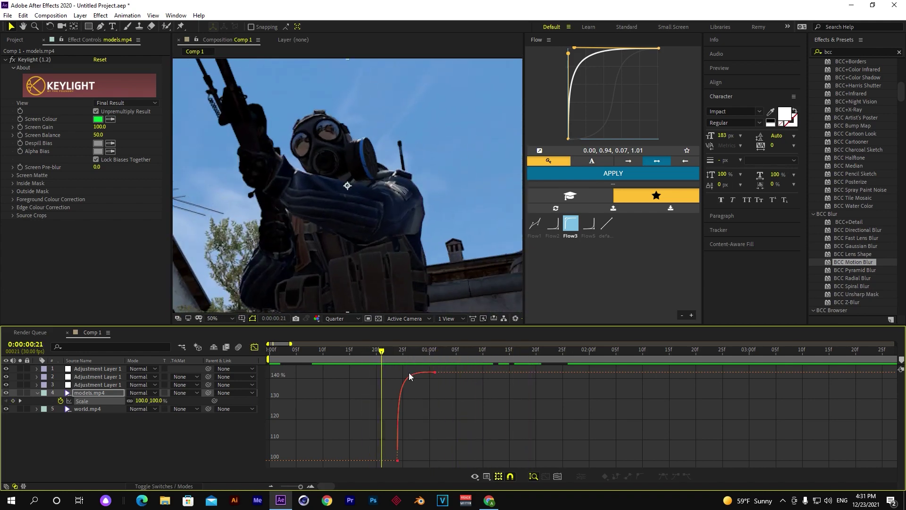
left_click(437, 375)
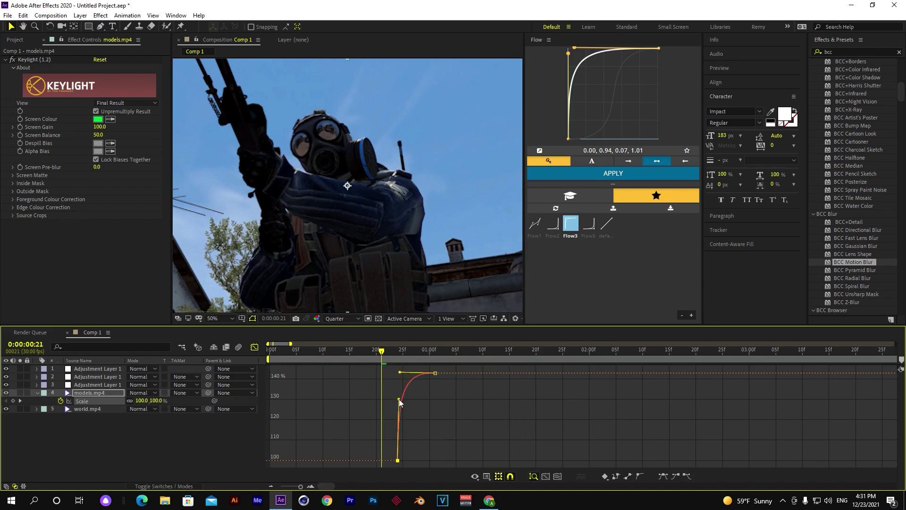
left_click_drag(397, 391, 400, 376)
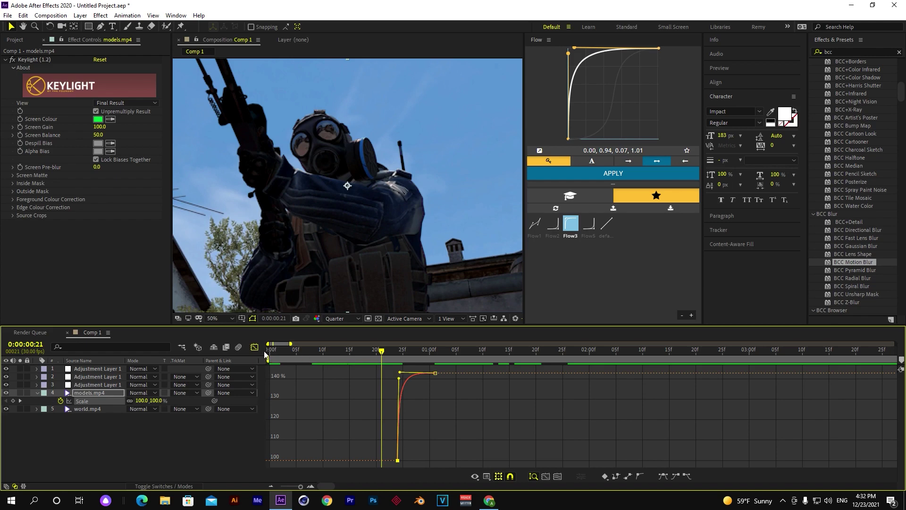
key("shift+F3")
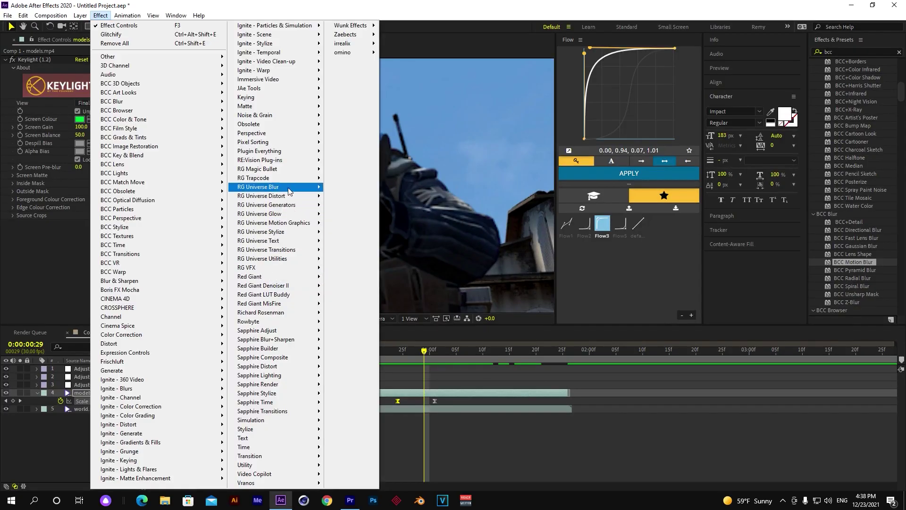
Create Adjustment Layer 3 above models.mp4 and move the time indicator back to 0:00:00:26.
mouse_move(292, 184)
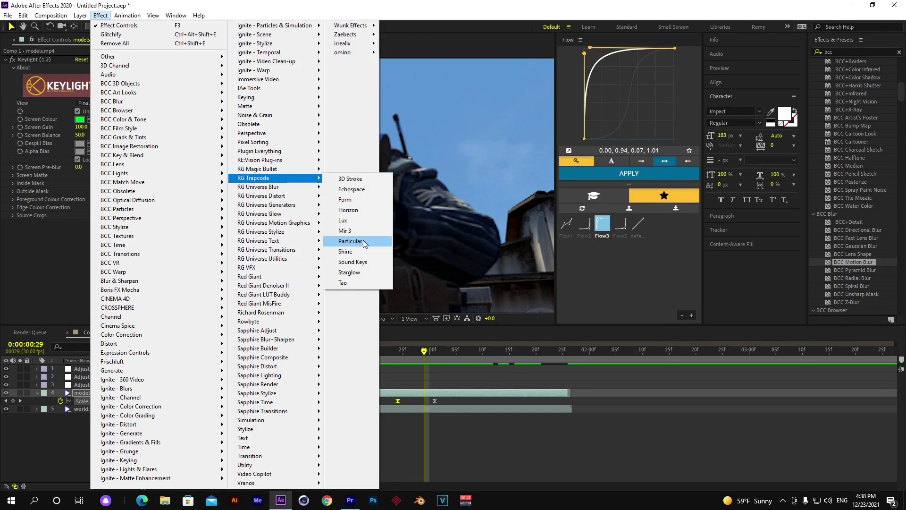
left_click(350, 241)
left_click_drag(418, 355, 410, 357)
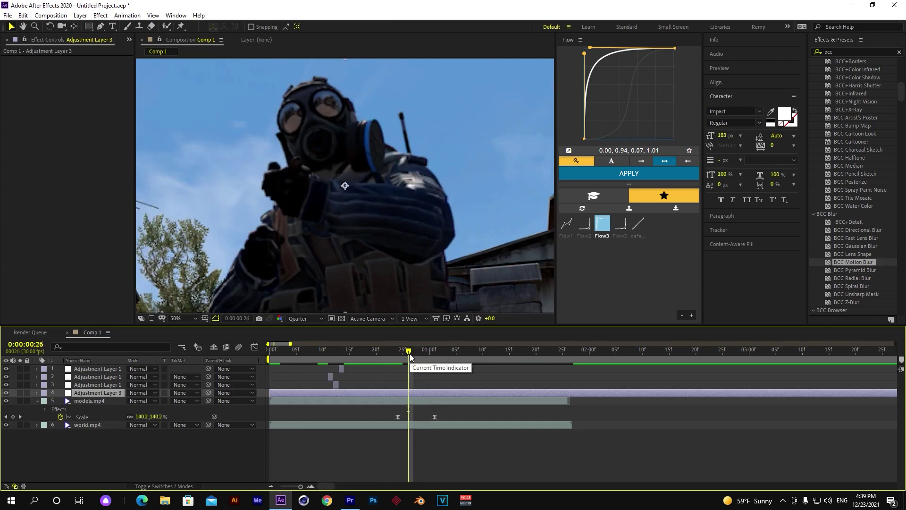
Apply Magic Bullet Looks to Adjustment Layer 3 via a 'look' search and open its editor.
key("ctrl+space")
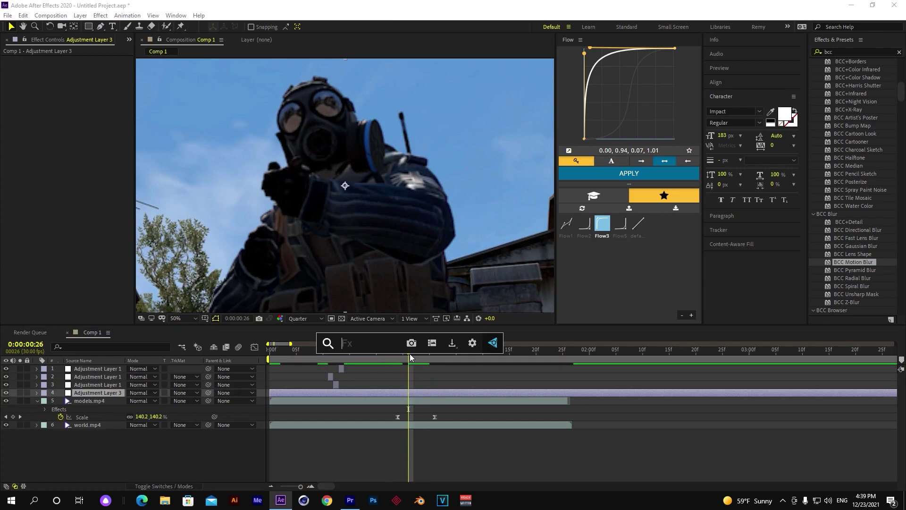
type("look")
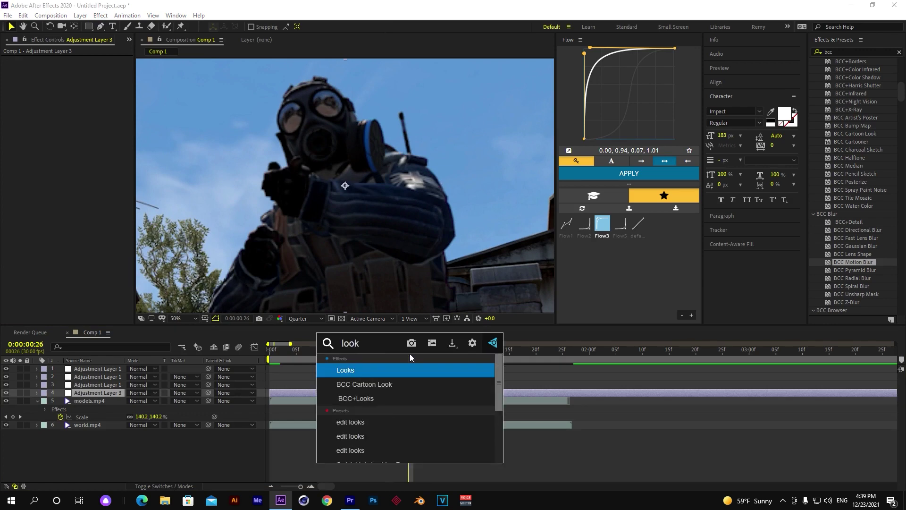
key("Return")
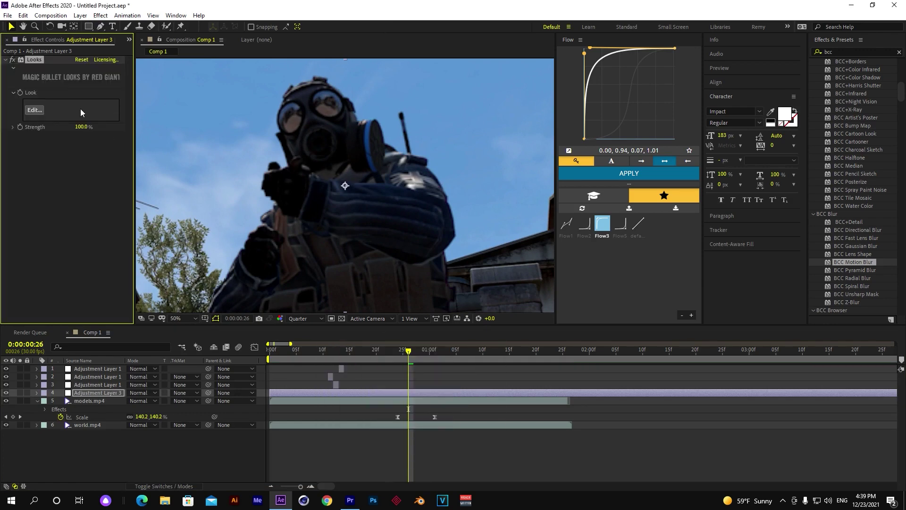
left_click(36, 111)
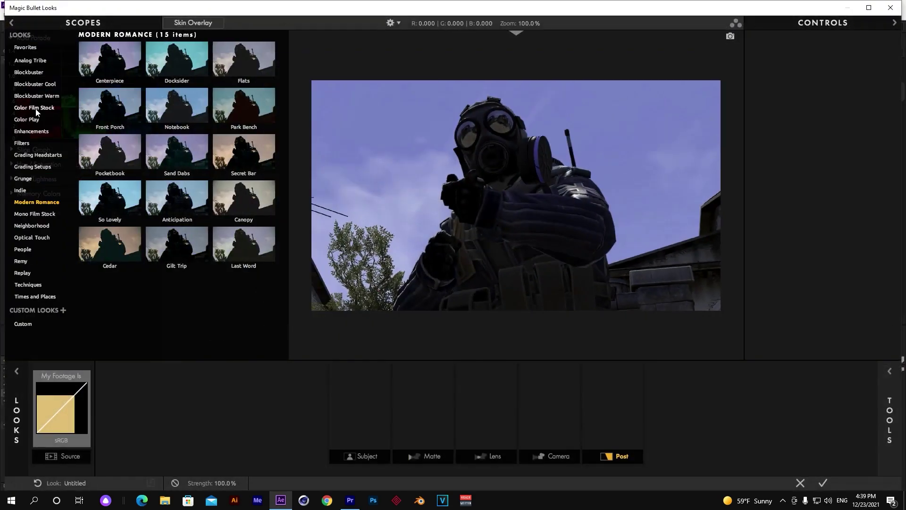
Preview the Grunge Crossover and Replay Touchdown looks, then close the Looks editor without grading.
left_click(30, 180)
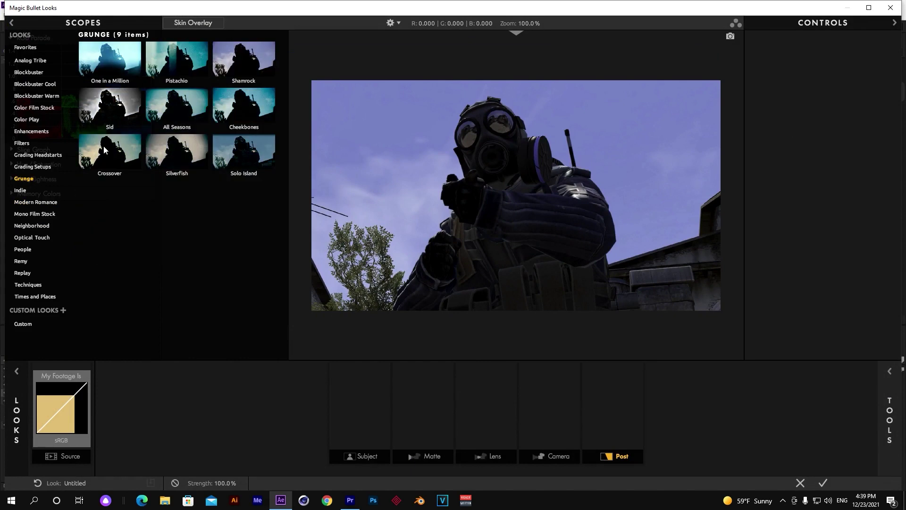
left_click(105, 150)
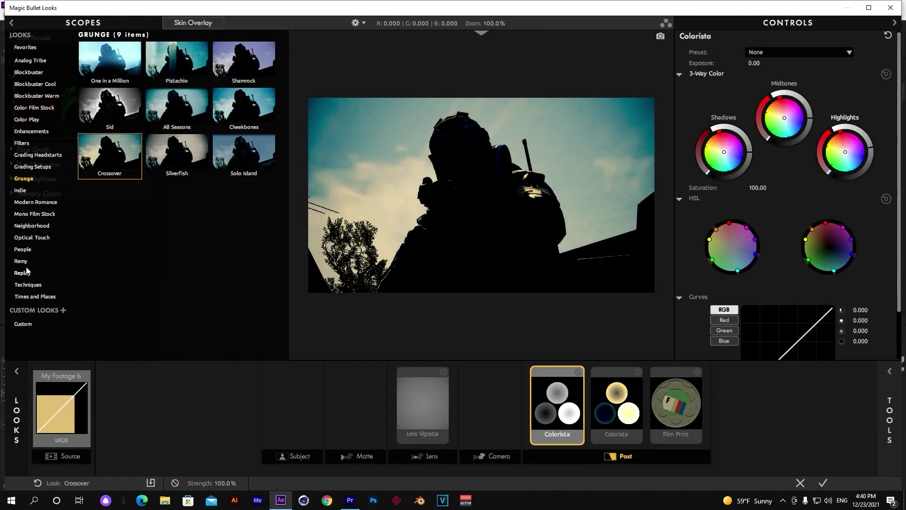
left_click(22, 273)
left_click(148, 116)
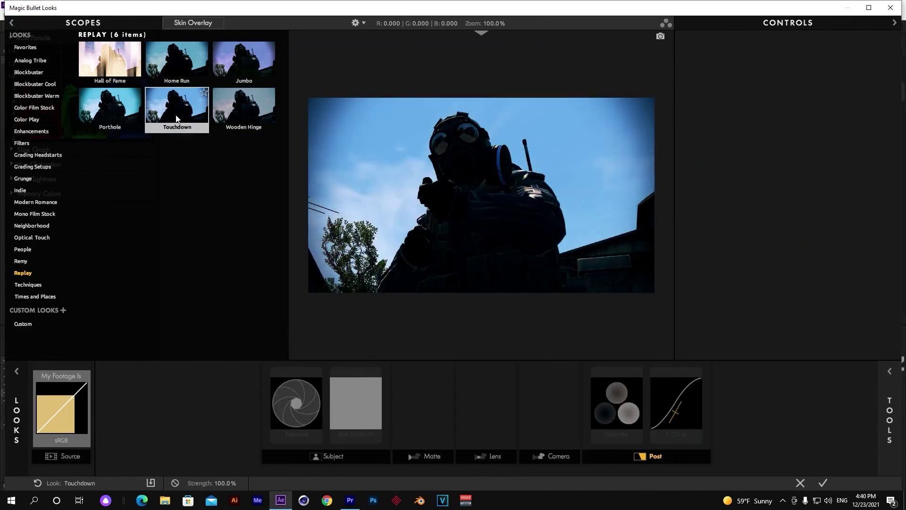
left_click(881, 387)
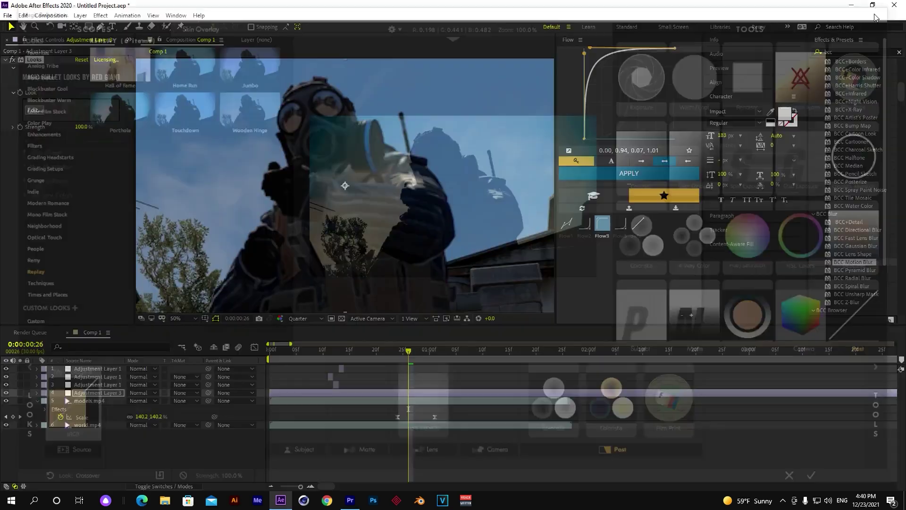
left_click(890, 8)
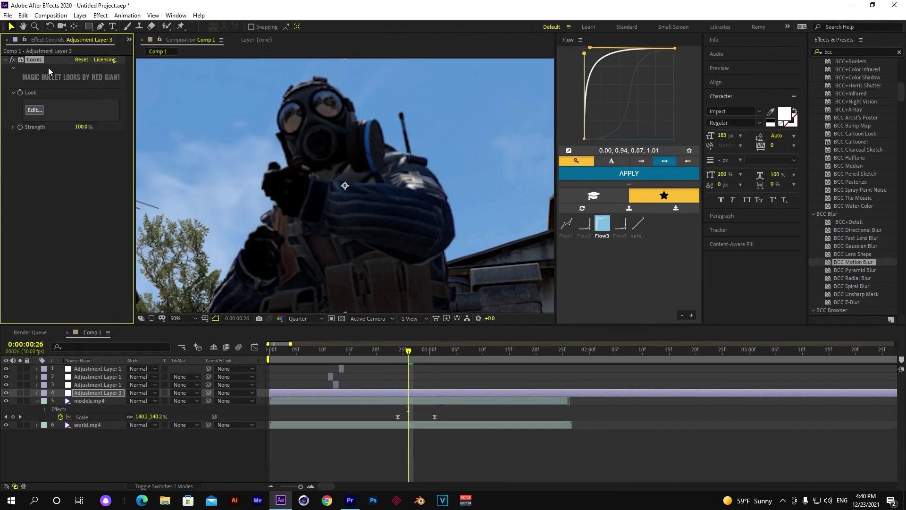
Delete the Looks effect from Adjustment Layer 3 and browse the Effect menu.
key("Delete")
left_click(100, 15)
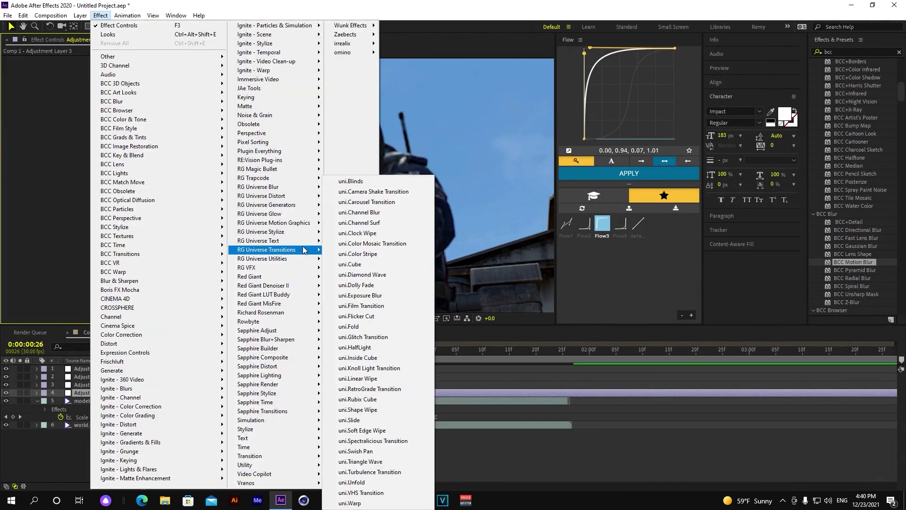
mouse_move(283, 240)
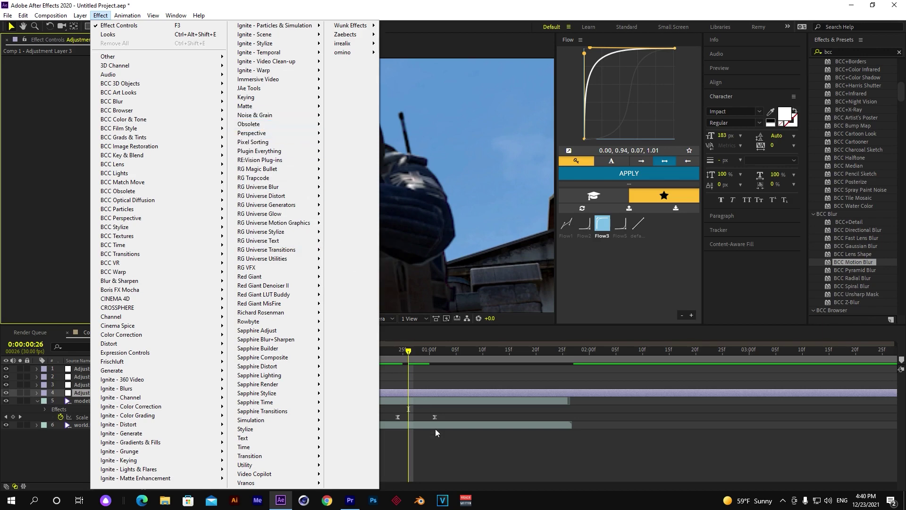
left_click(436, 434)
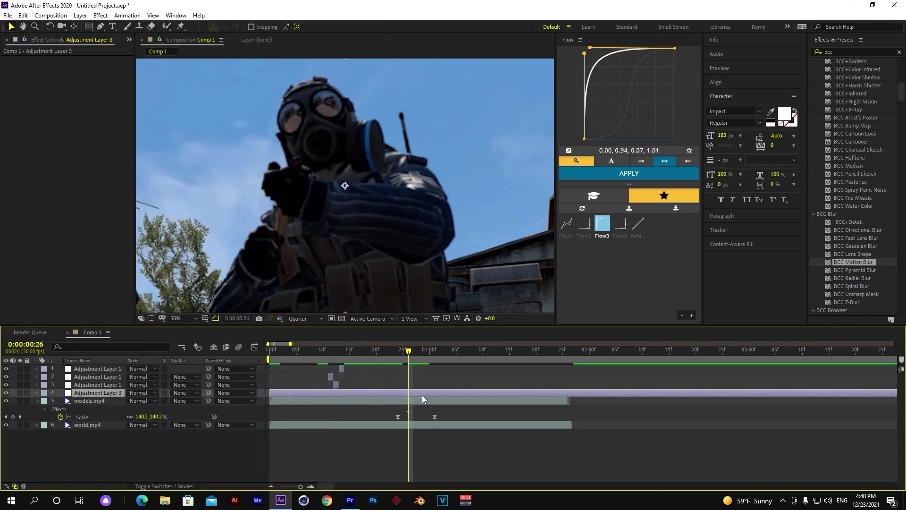
Browse the 'uni' effects in FX Console without applying any, then select models.mp4.
key("ctrl+space")
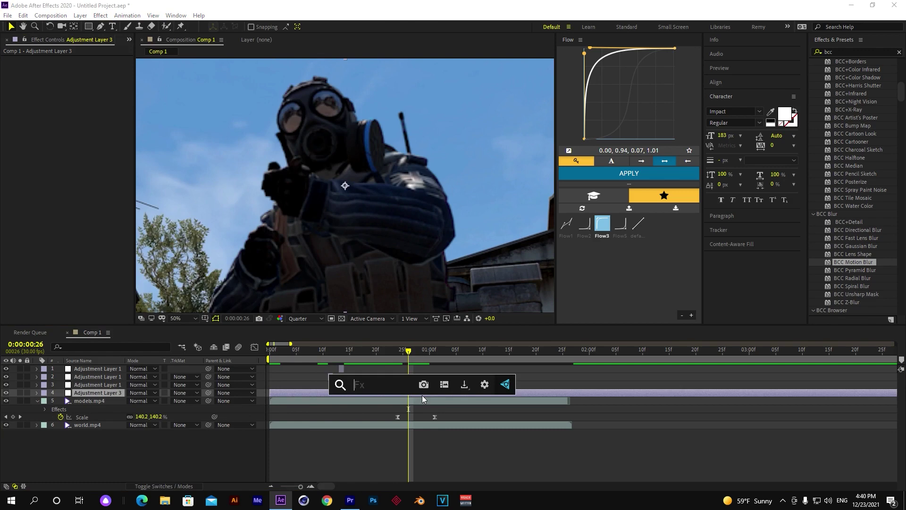
type("uni")
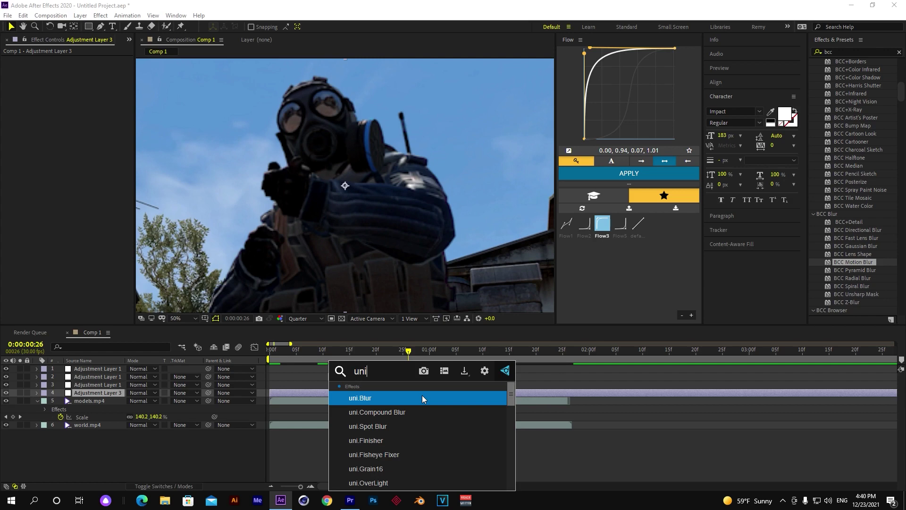
scroll(406, 434, "down", 2)
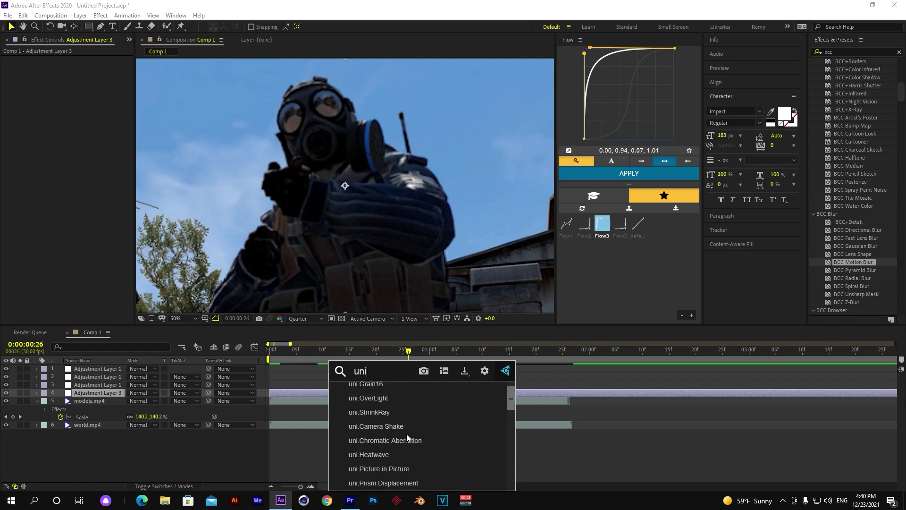
scroll(406, 434, "down", 1)
scroll(406, 434, "down", 1)
scroll(406, 435, "down", 1)
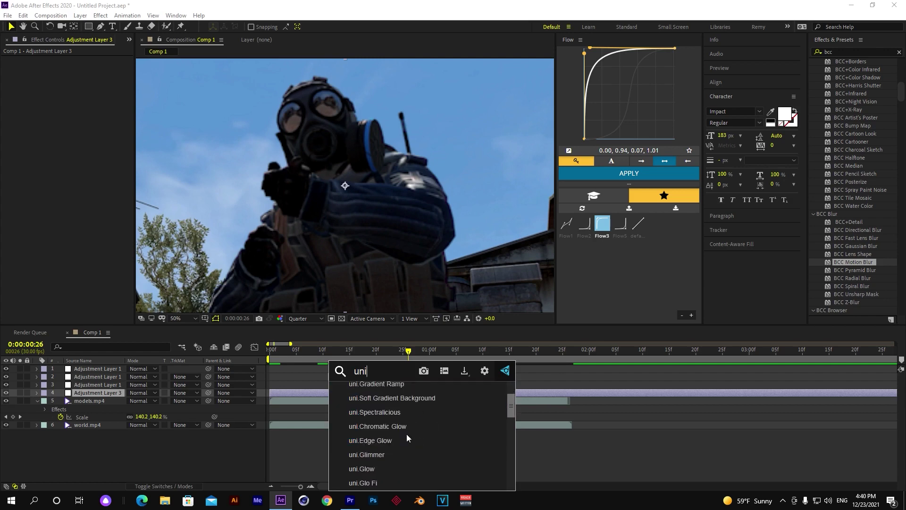
left_click(559, 433)
left_click(460, 404)
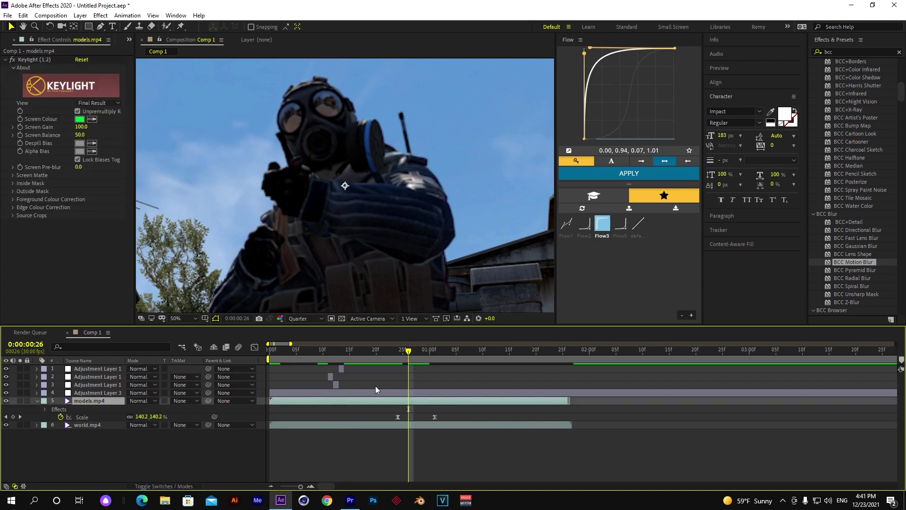
Apply uni.Ecto to models.mp4 and set its Inner and Outer Color to red.
key("ctrl+space")
type("uni.")
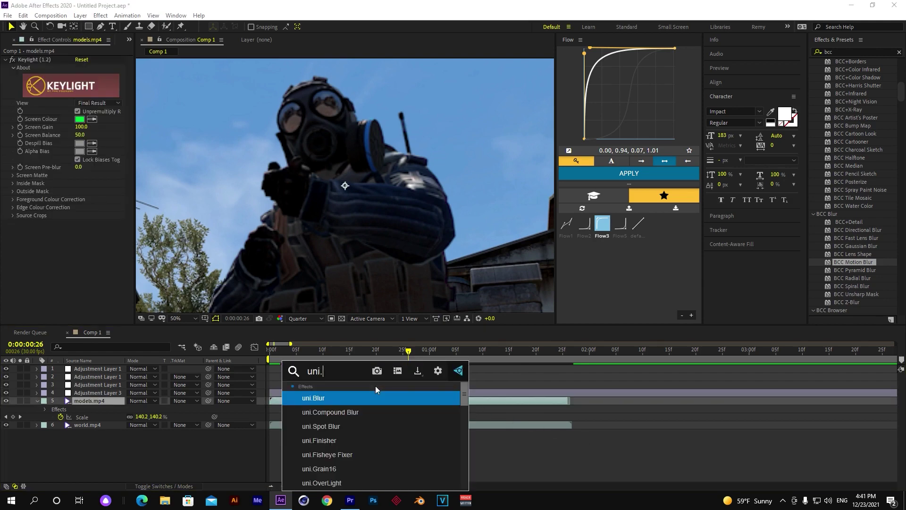
type("ecto")
key("Return")
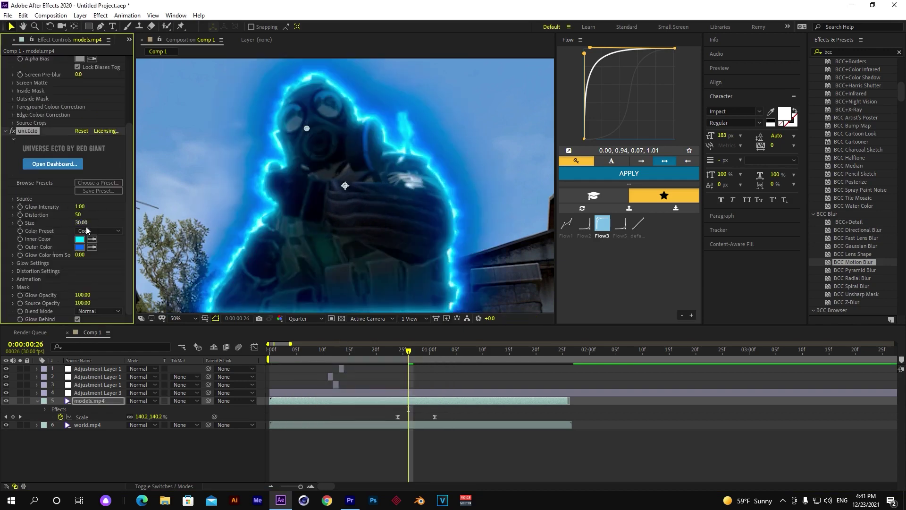
left_click(80, 238)
left_click(316, 330)
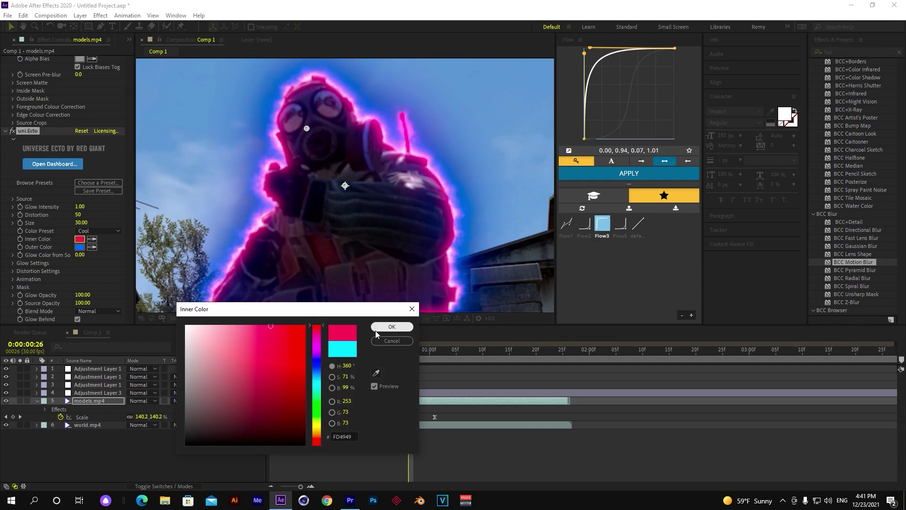
left_click(375, 330)
left_click(79, 247)
left_click(321, 331)
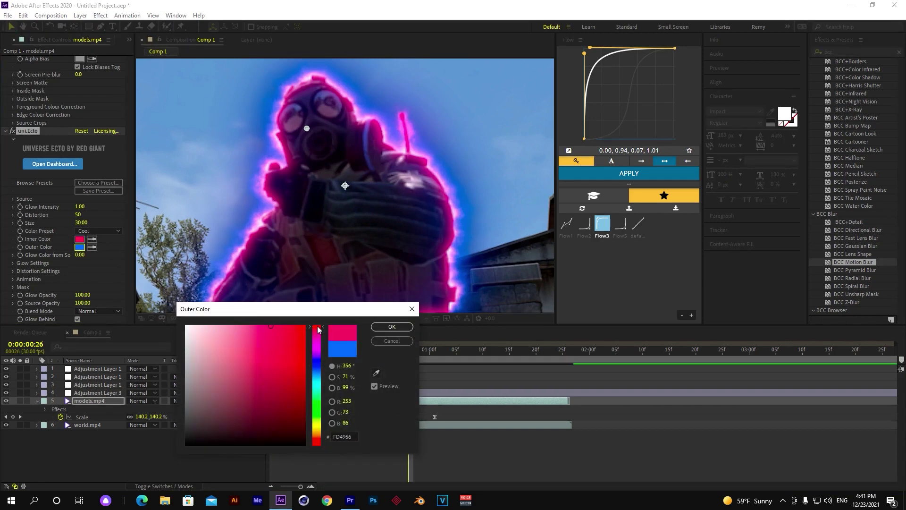
left_click(392, 328)
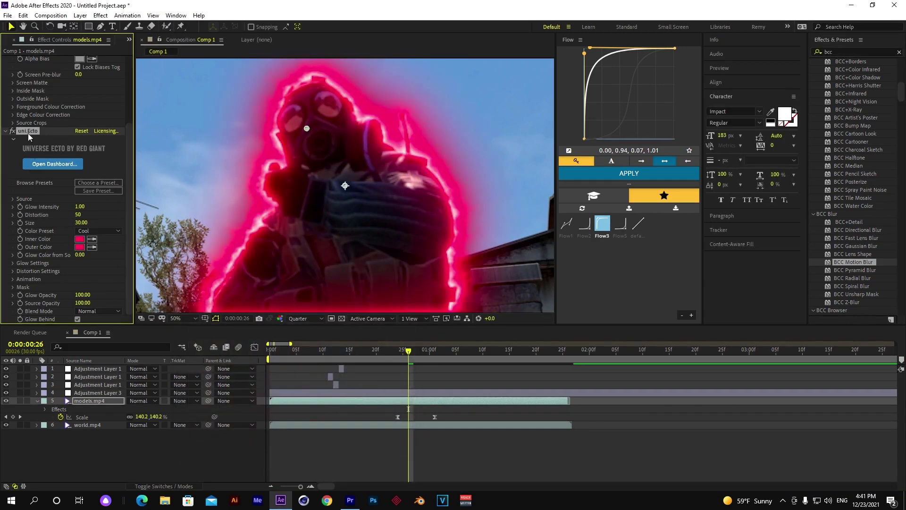
Remove the uni.Ecto effect and select Adjustment Layer 3 for deletion.
key("Delete")
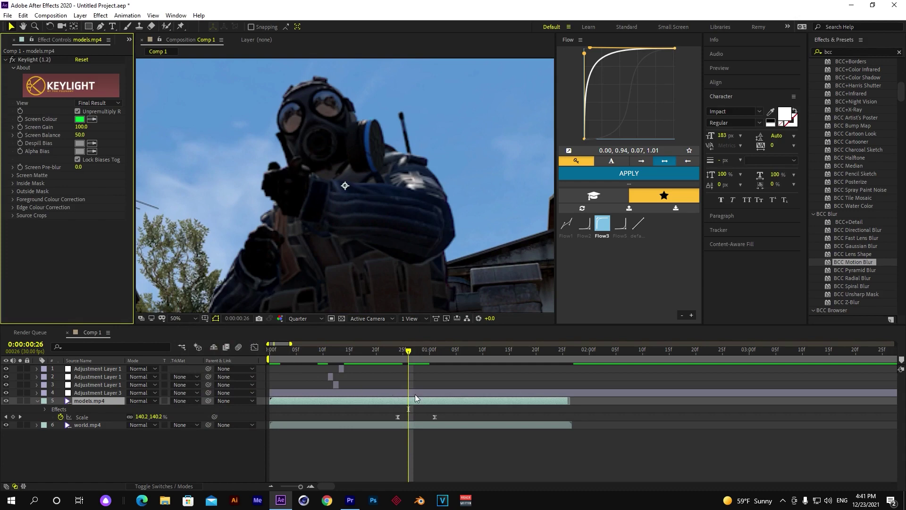
left_click(415, 395)
left_click(100, 15)
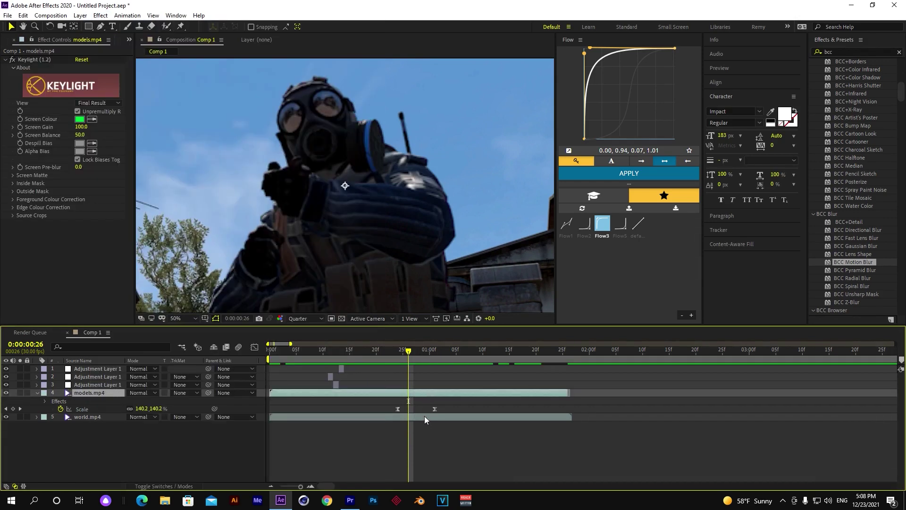
Pre-compose models.mp4 and world.mp4 into Pre-comp 1, then scrub through the result.
left_click(423, 417, "ctrl")
right_click(422, 417)
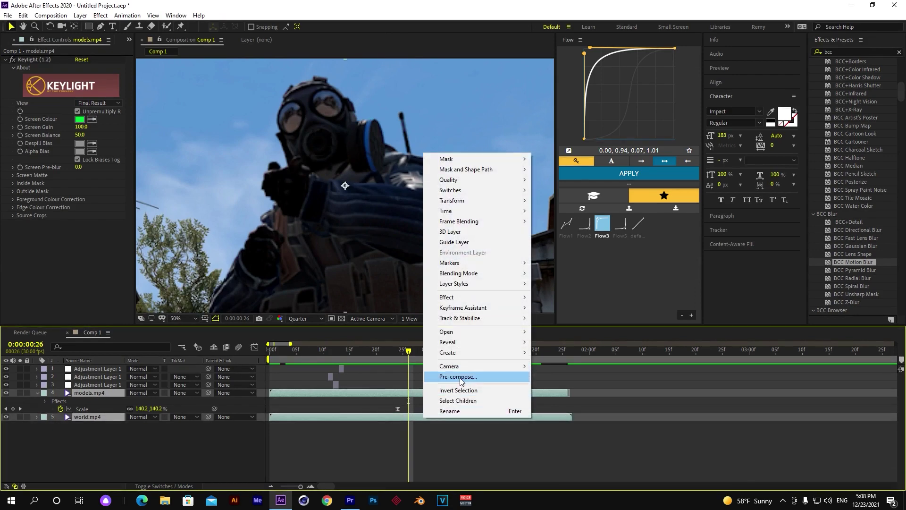
left_click(465, 376)
left_click(468, 312)
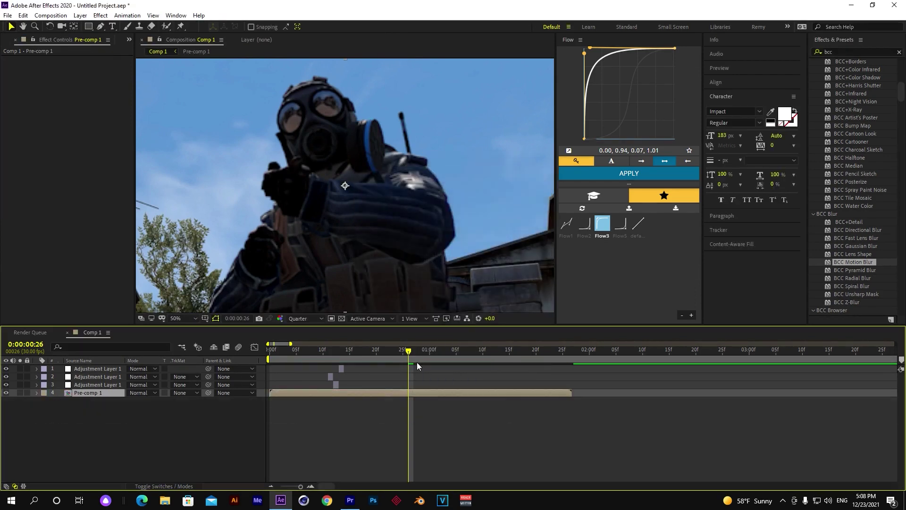
left_click_drag(409, 351, 400, 352)
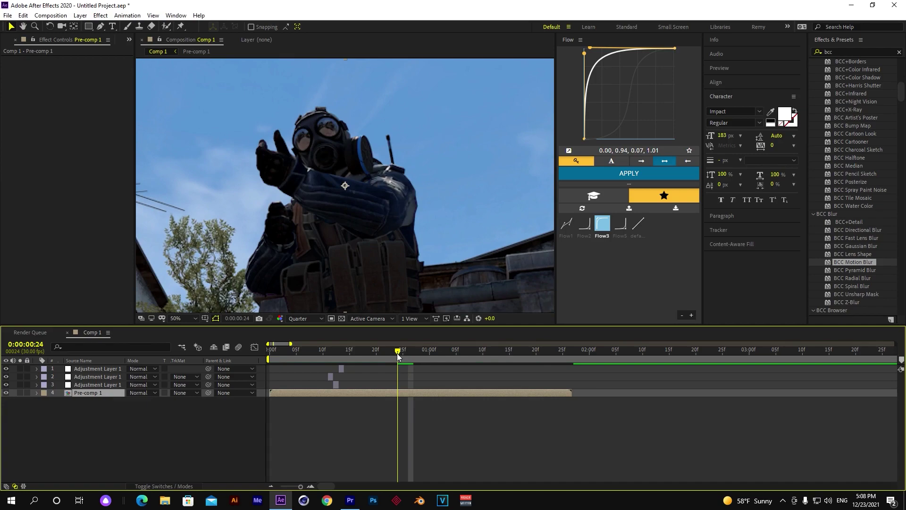
mouse_move(398, 355)
left_mouse_down()
mouse_move(450, 350)
mouse_move(366, 352)
left_mouse_up()
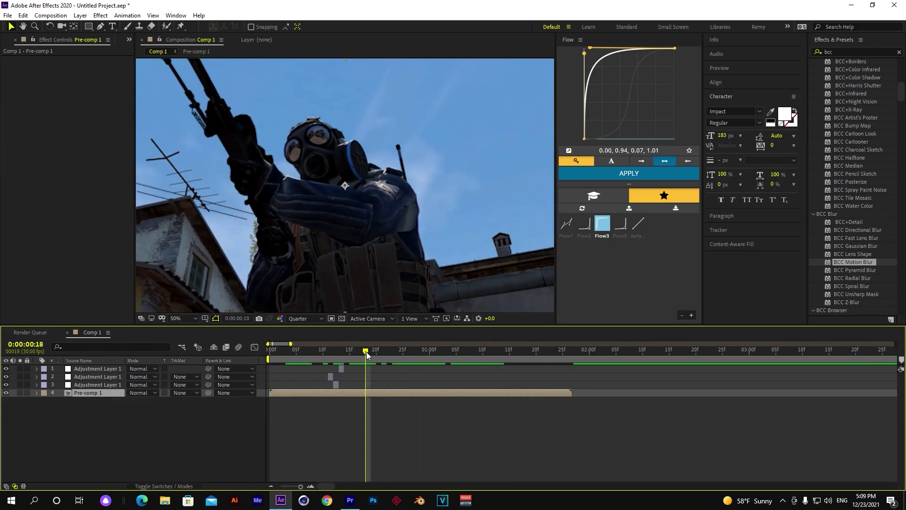
Apply Twixtor to Pre-comp 1 and keyframe Speed % slowing from 100 to 10.
key("ctrl+space")
type("t")
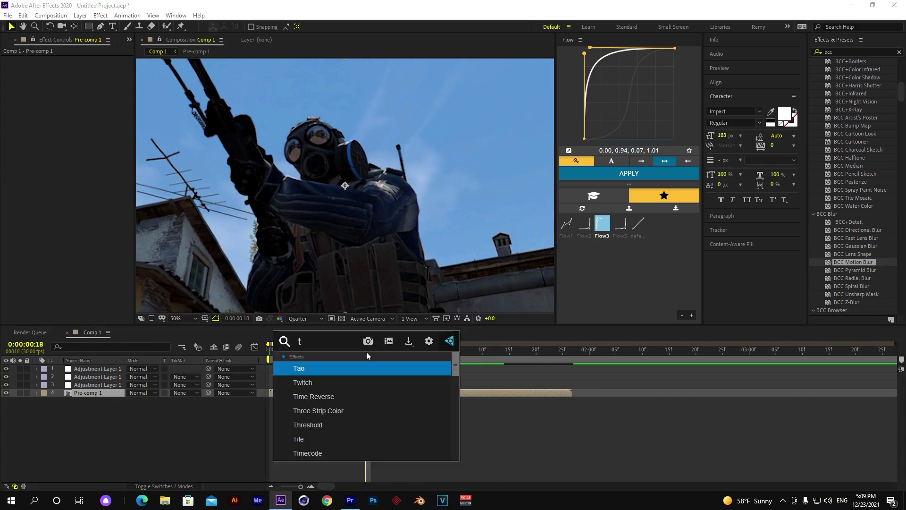
type("wix")
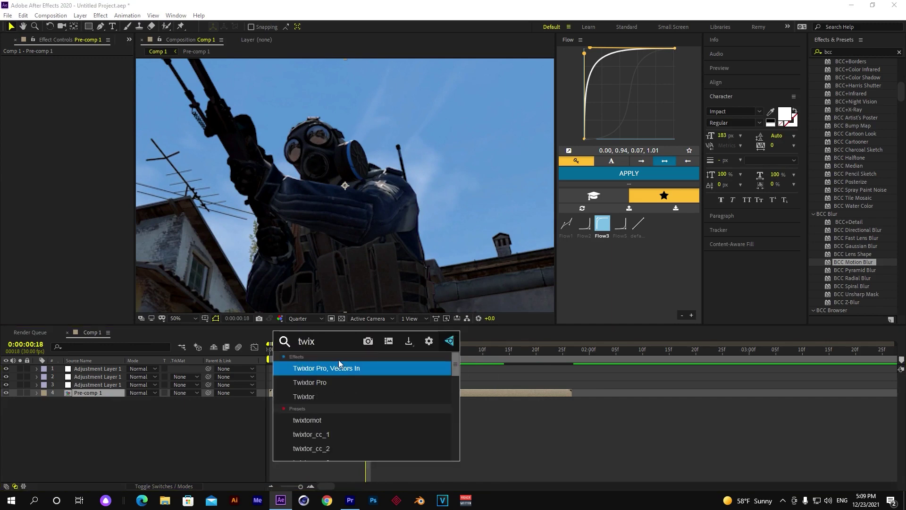
left_click(345, 396)
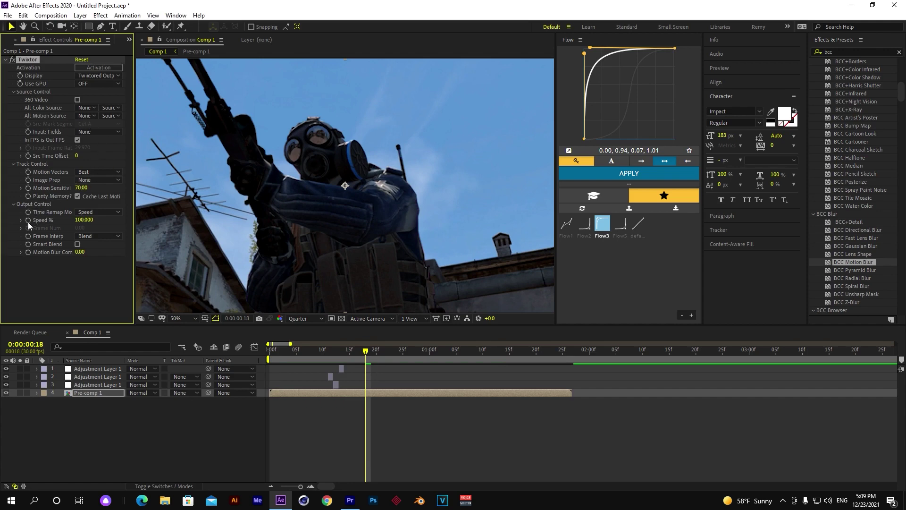
key("u")
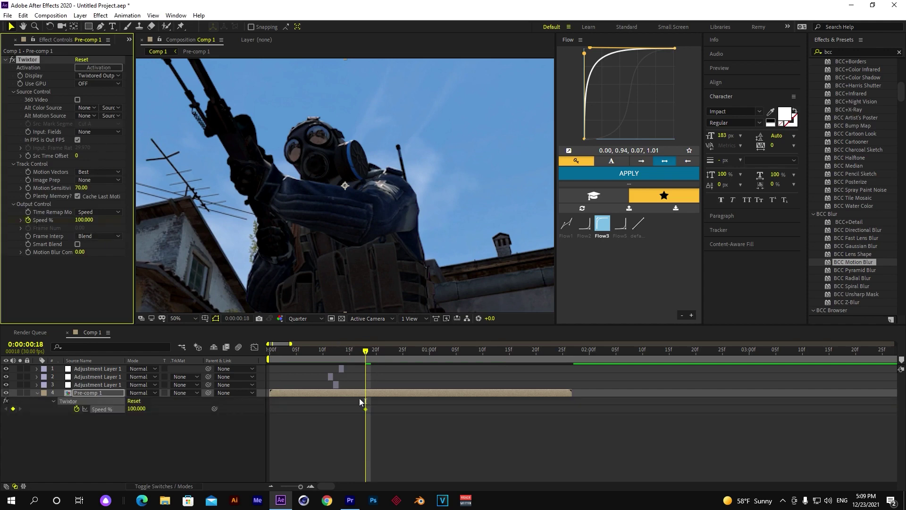
left_click_drag(365, 409, 291, 409)
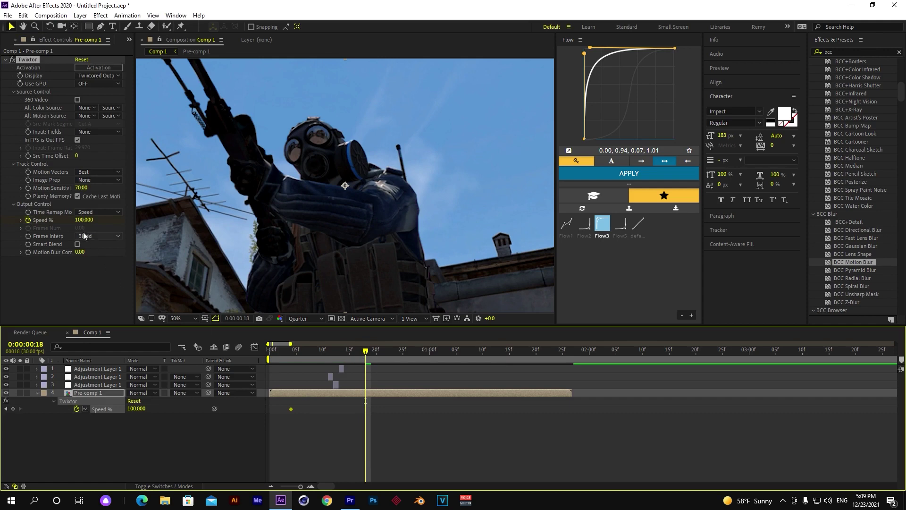
left_click(84, 220)
type("10")
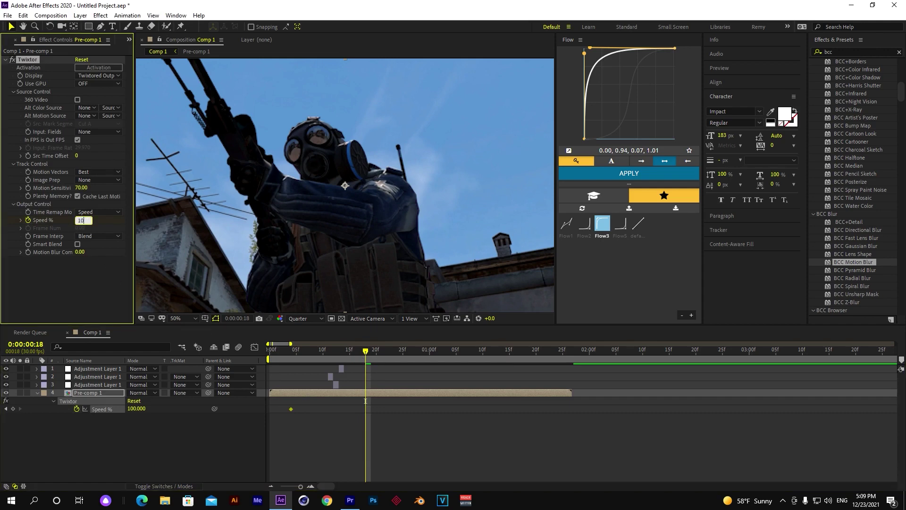
key("Return")
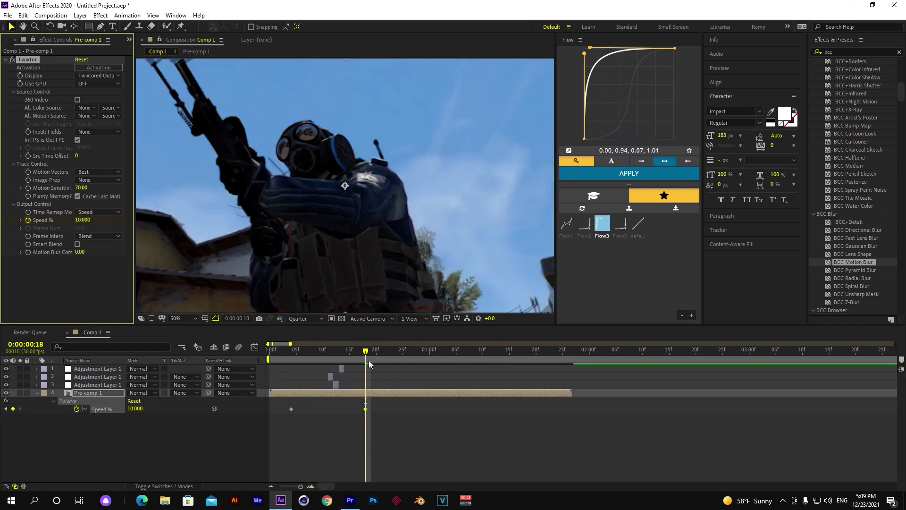
Add a Speed % 150 keyframe near 1:01 and preview the speed ramp.
left_click_drag(366, 352, 280, 352)
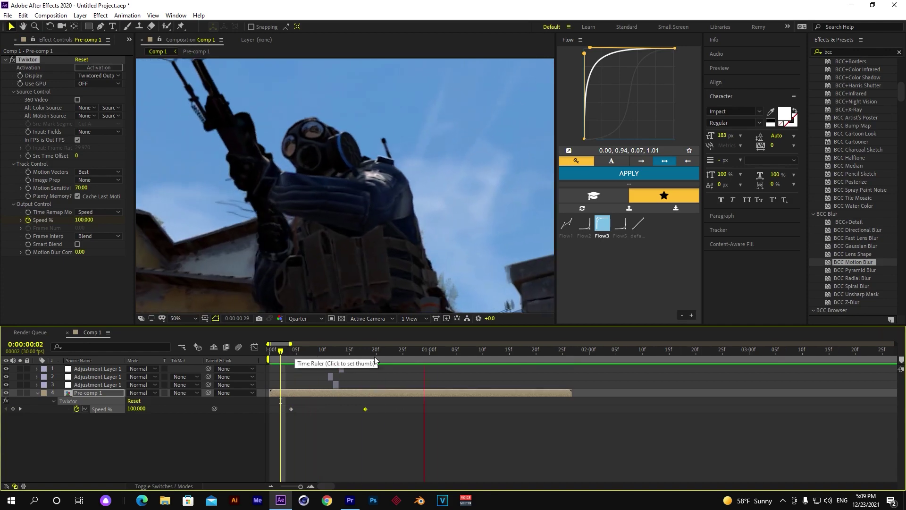
mouse_move(394, 354)
left_mouse_down()
mouse_move(359, 357)
mouse_move(488, 354)
left_mouse_up()
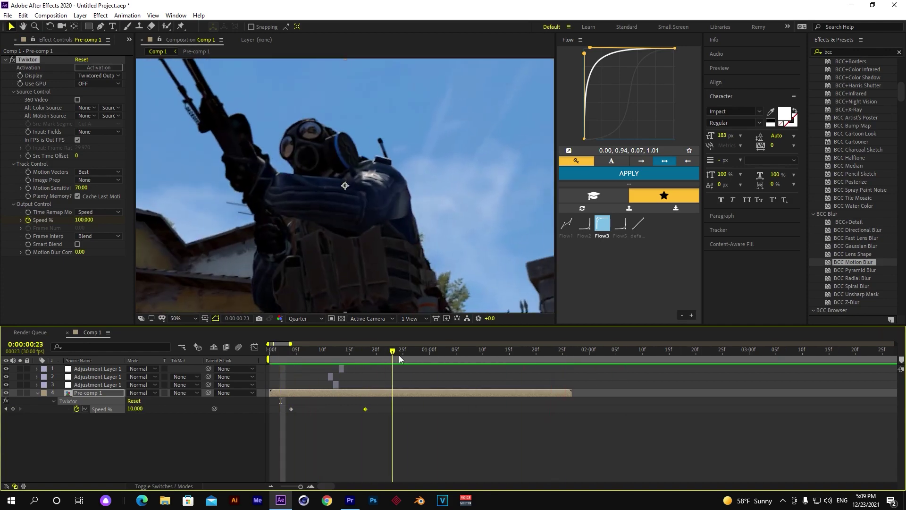
left_click(79, 220)
type("150")
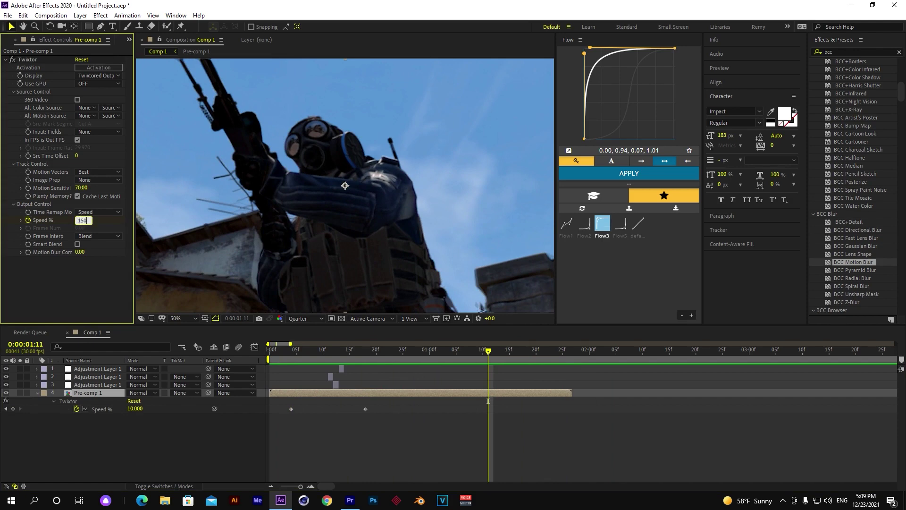
key("Return")
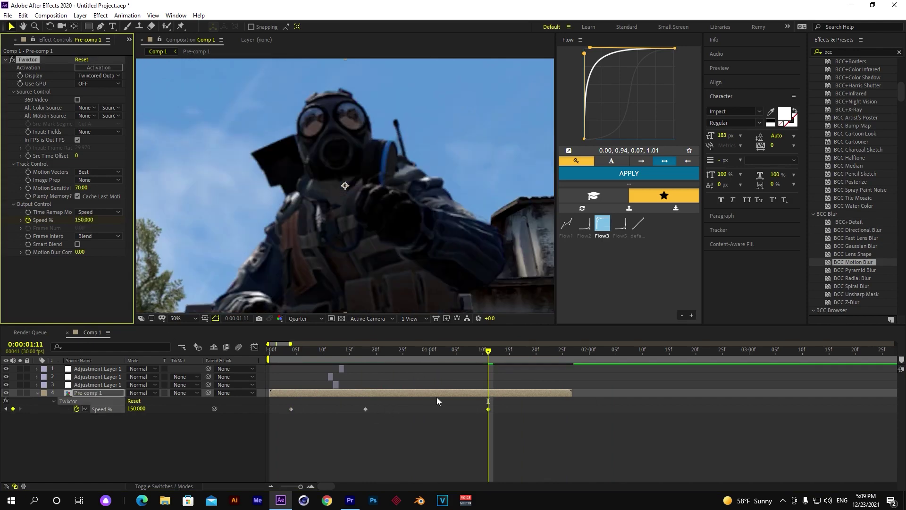
left_click_drag(488, 409, 434, 409)
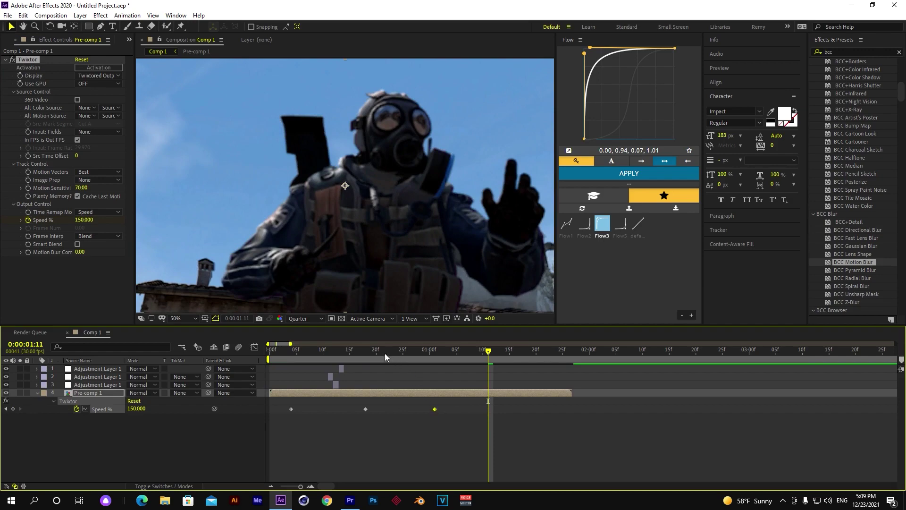
left_click(291, 353)
key("space")
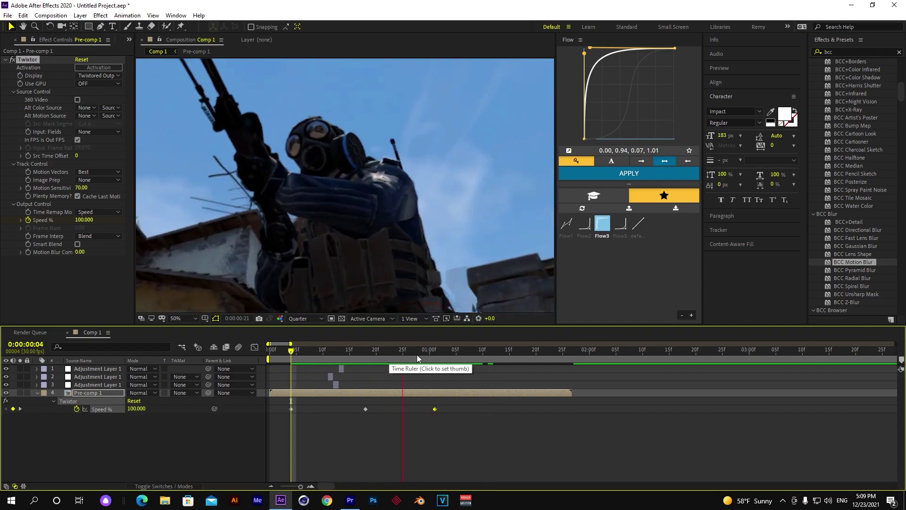
Stop the preview and return the playhead to the start of the comp.
key("Home")
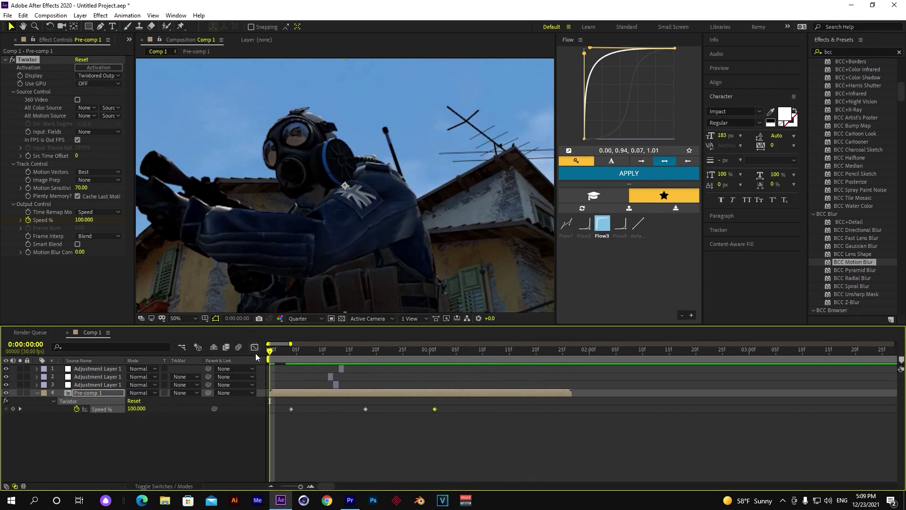